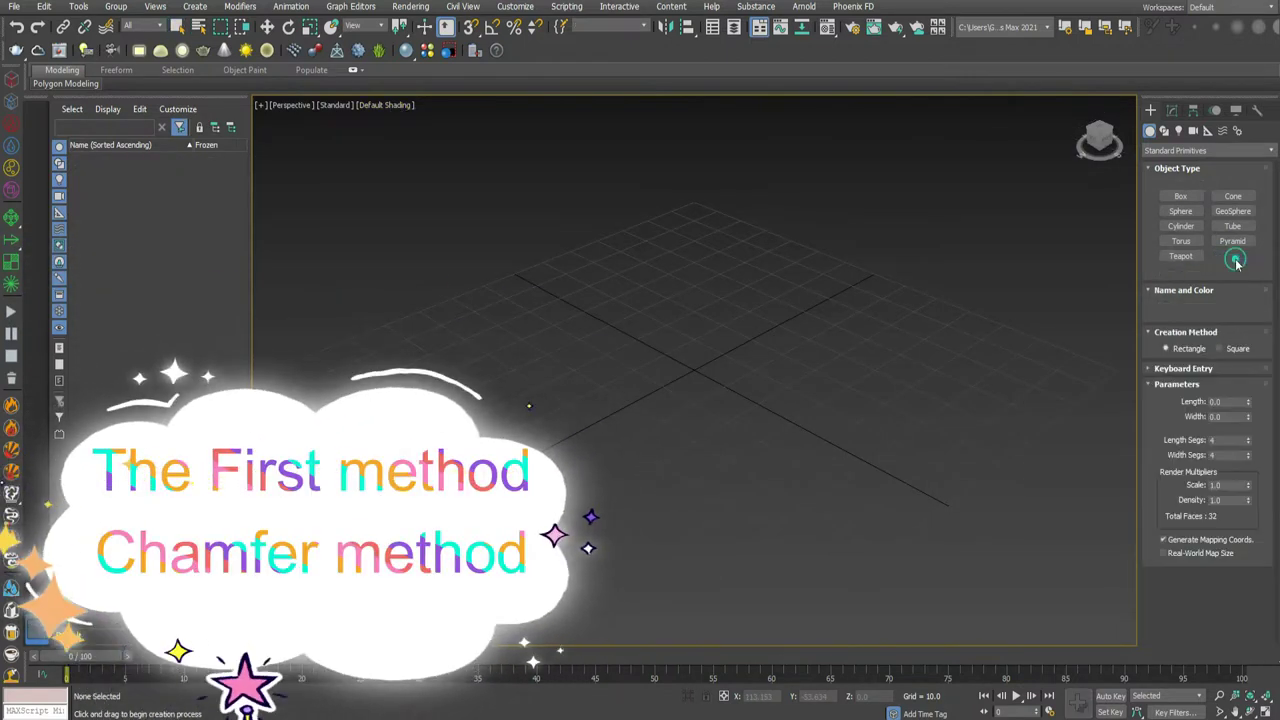
- Draw a 40 × 40 plane with 4×4 segments and frame it in the Perspective view
left_click_drag(905, 311, 425, 328)
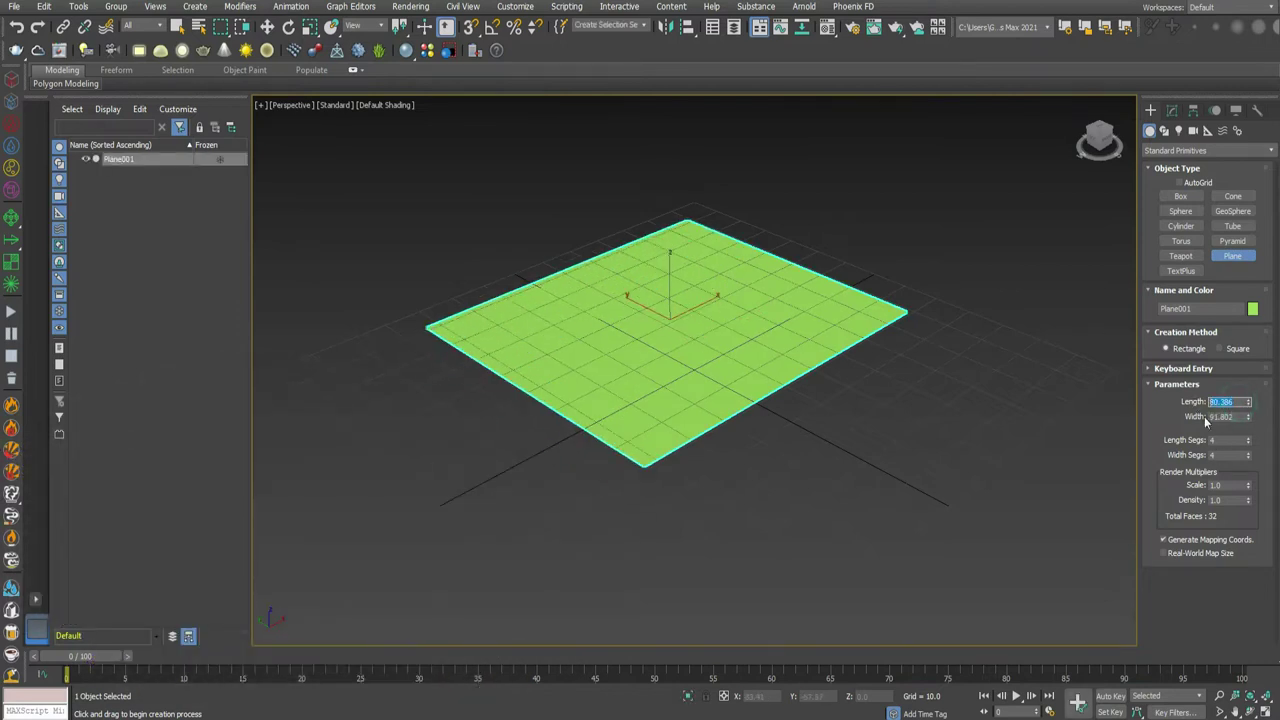
key("Tab")
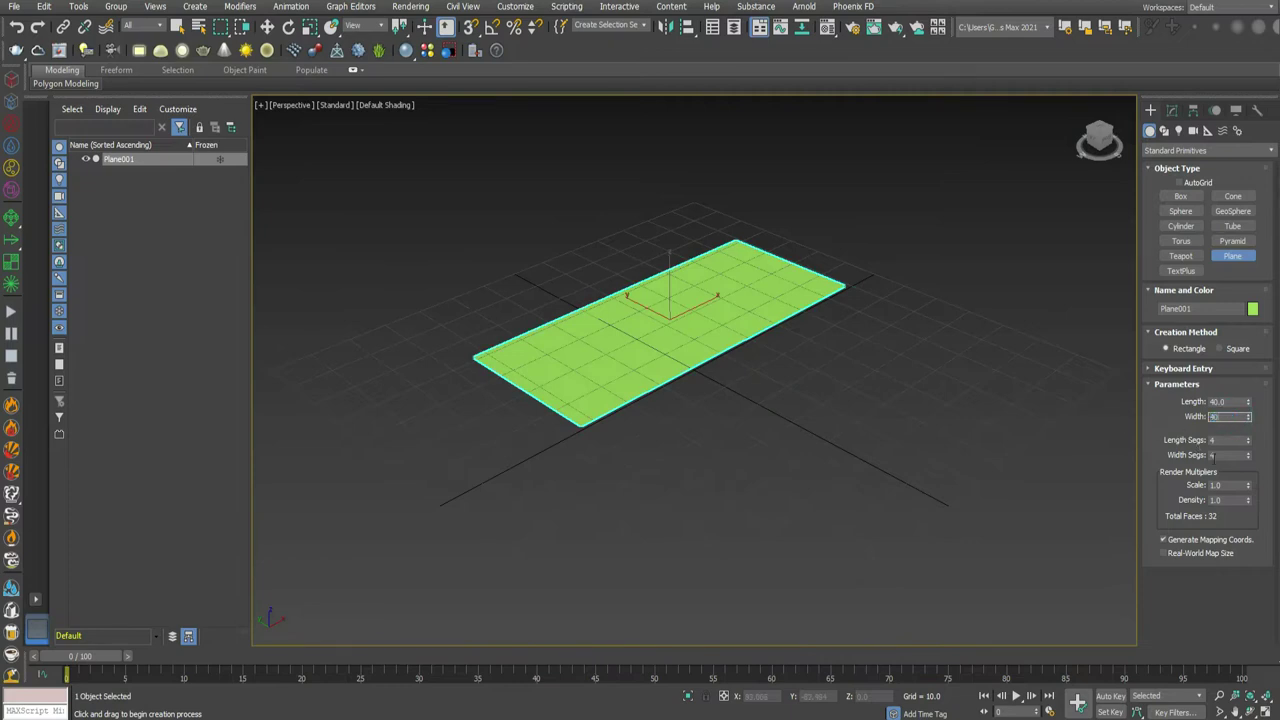
key("Return")
scroll(620, 260, "up", 4)
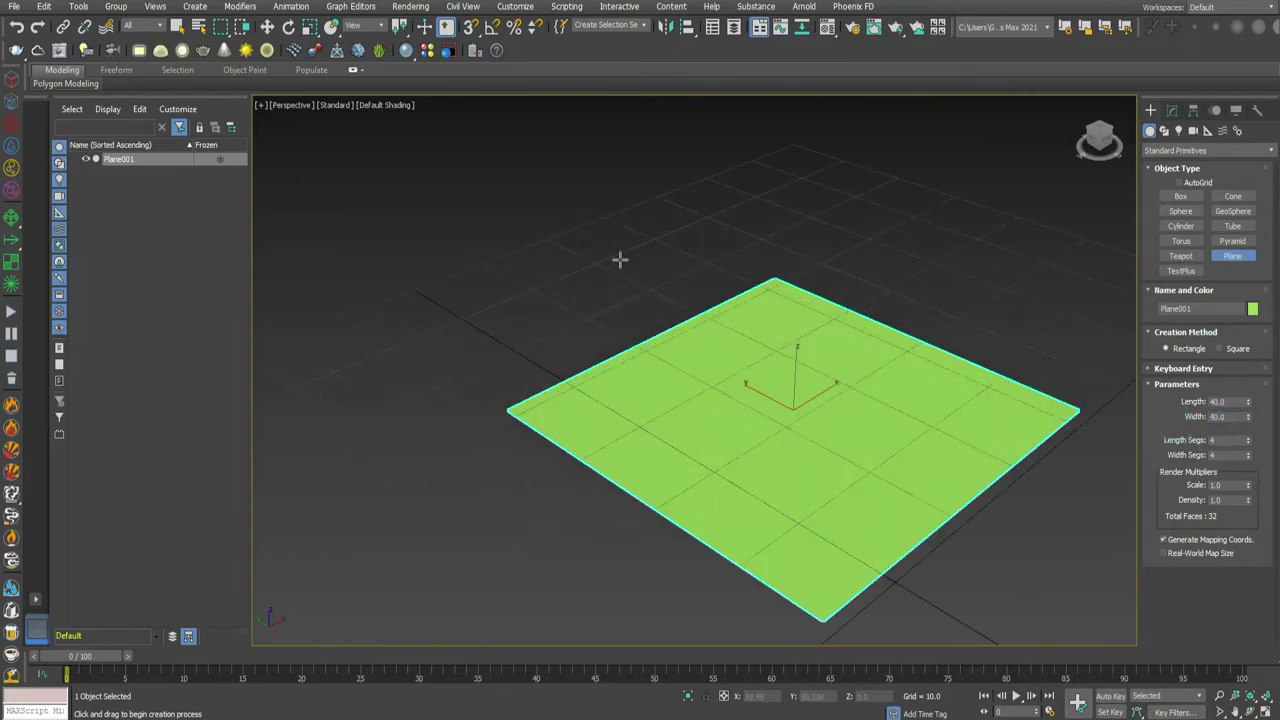
left_click(1232, 697)
left_click_drag(750, 440, 703, 377)
scroll(703, 357, "up", 2)
scroll(704, 356, "down", 2)
scroll(704, 356, "up", 2)
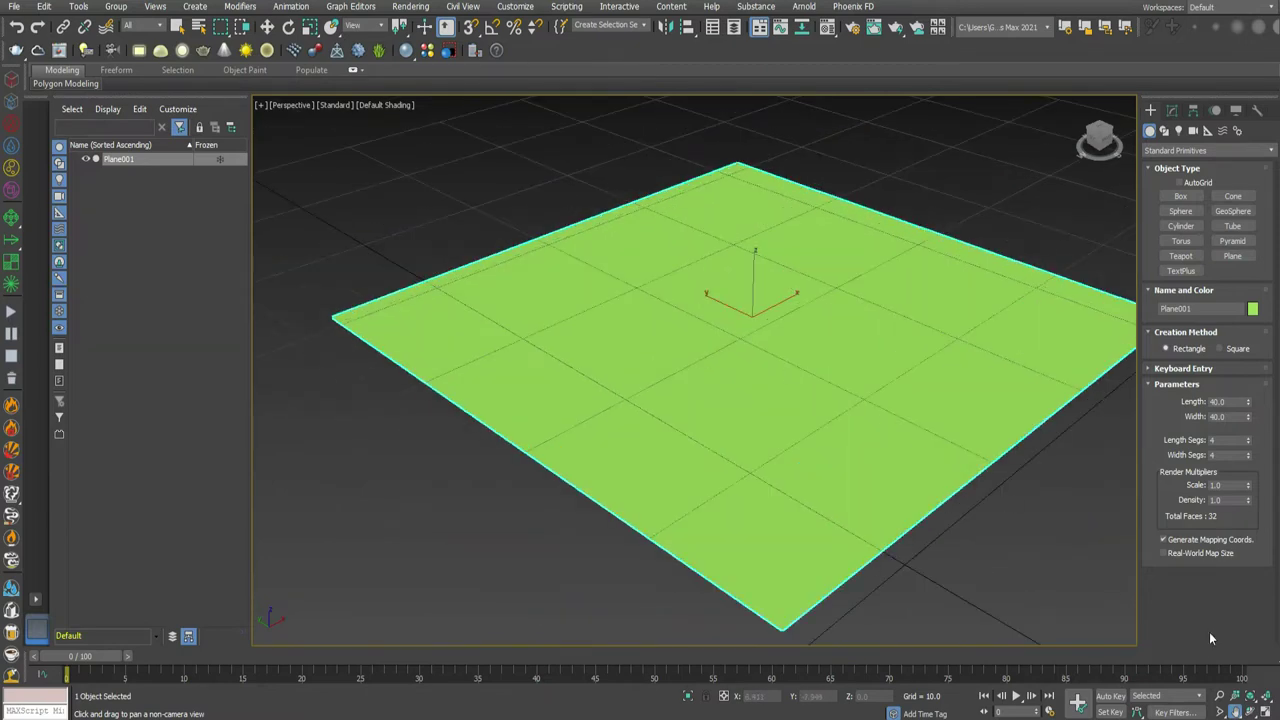
scroll(709, 374, "down", 2)
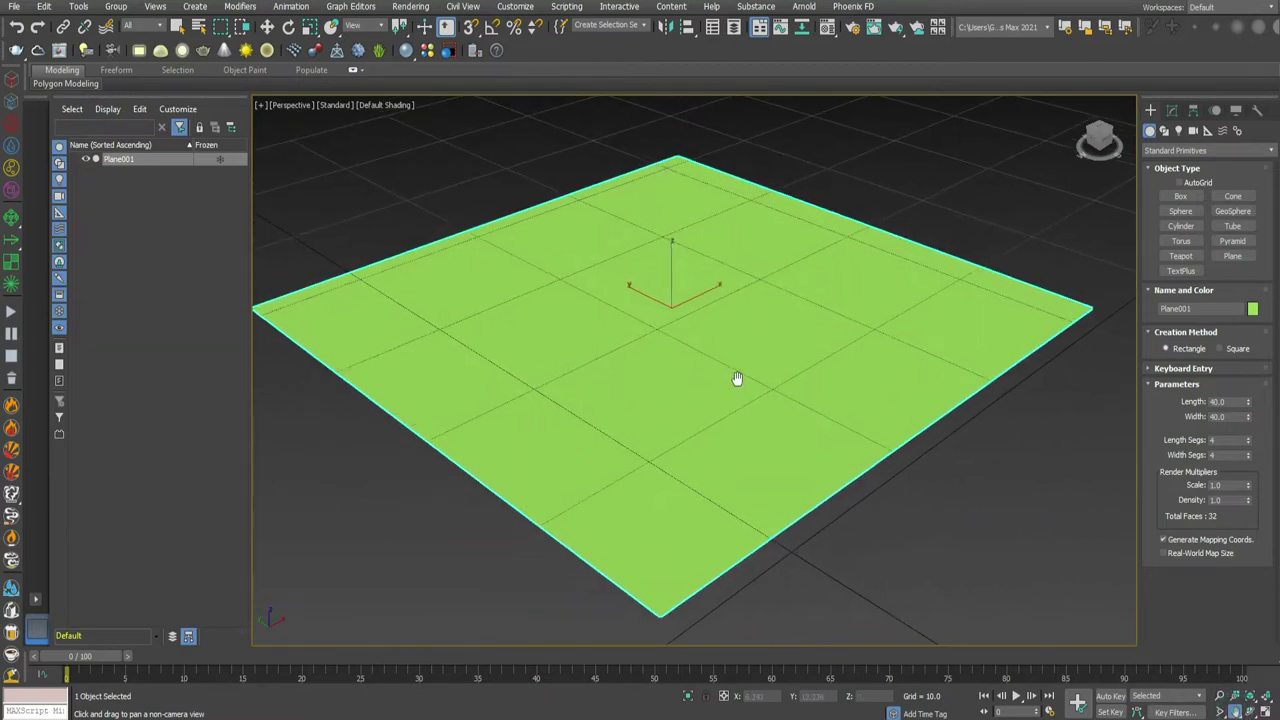
- Switch the viewport shading to Edged Faces
right_click(733, 378)
left_click(388, 105)
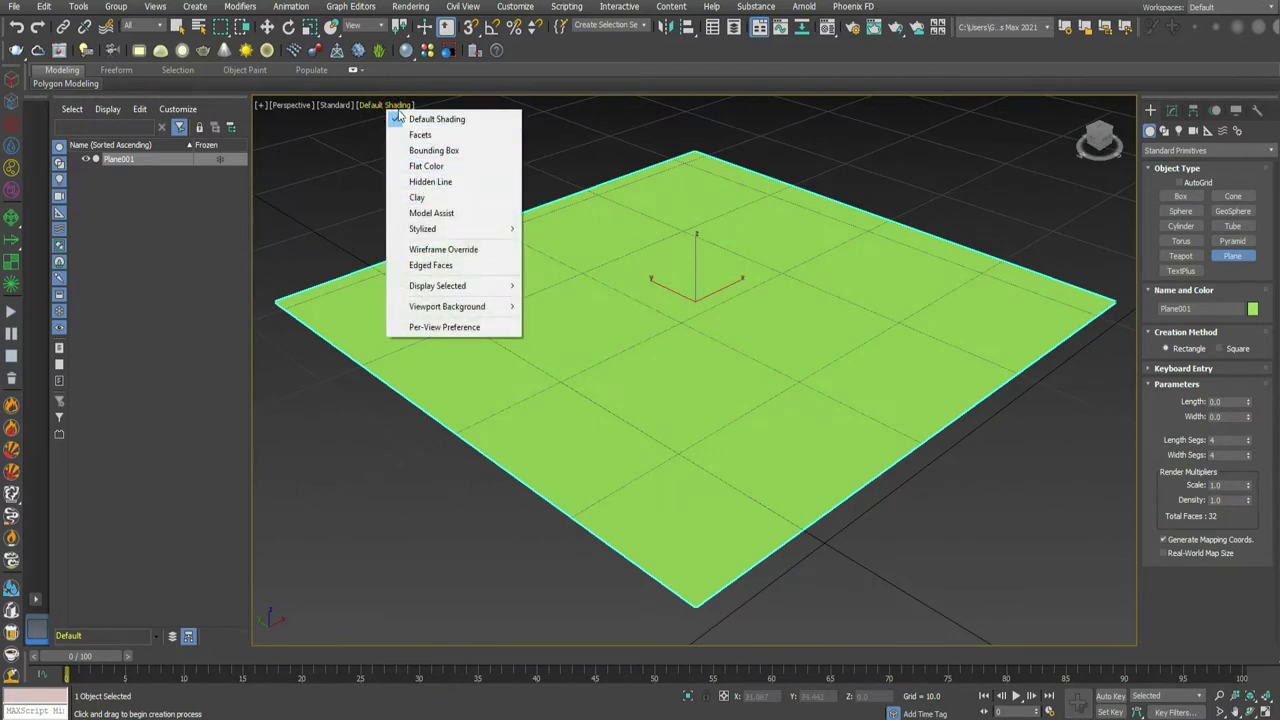
left_click(424, 265)
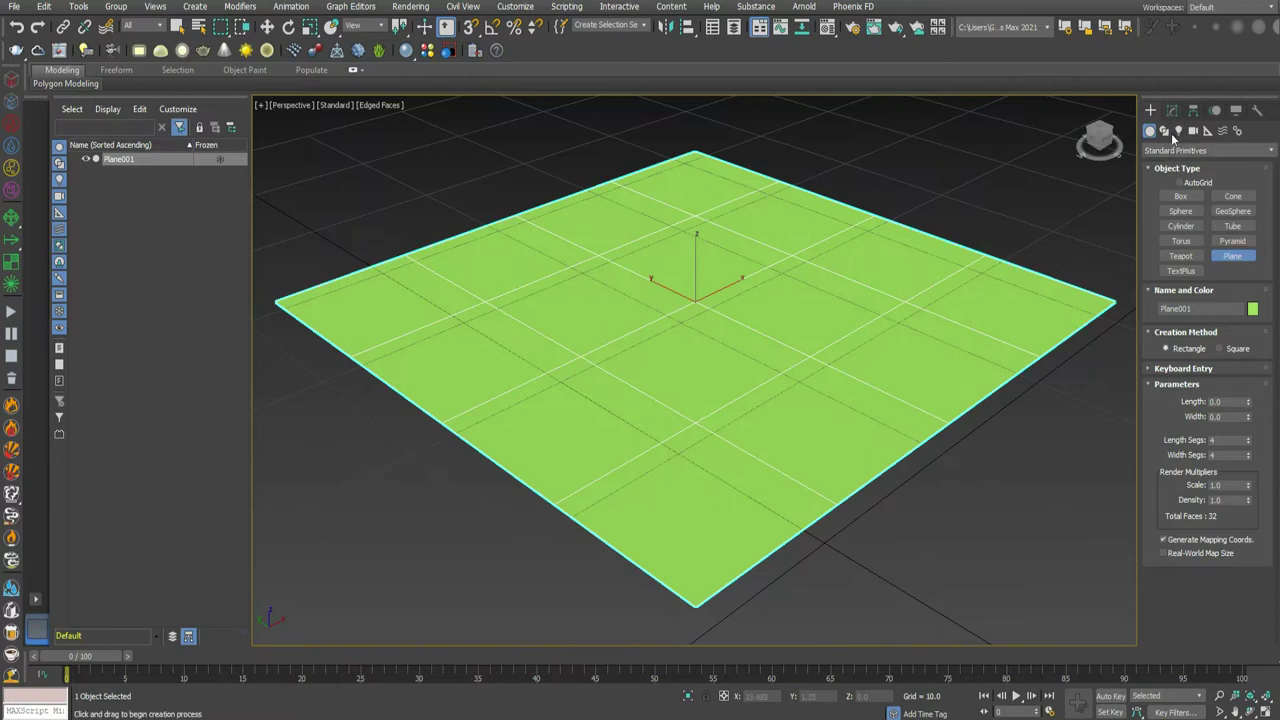
- Convert the plane to an Editable Poly and enter Vertex sub-object level
right_click(822, 288)
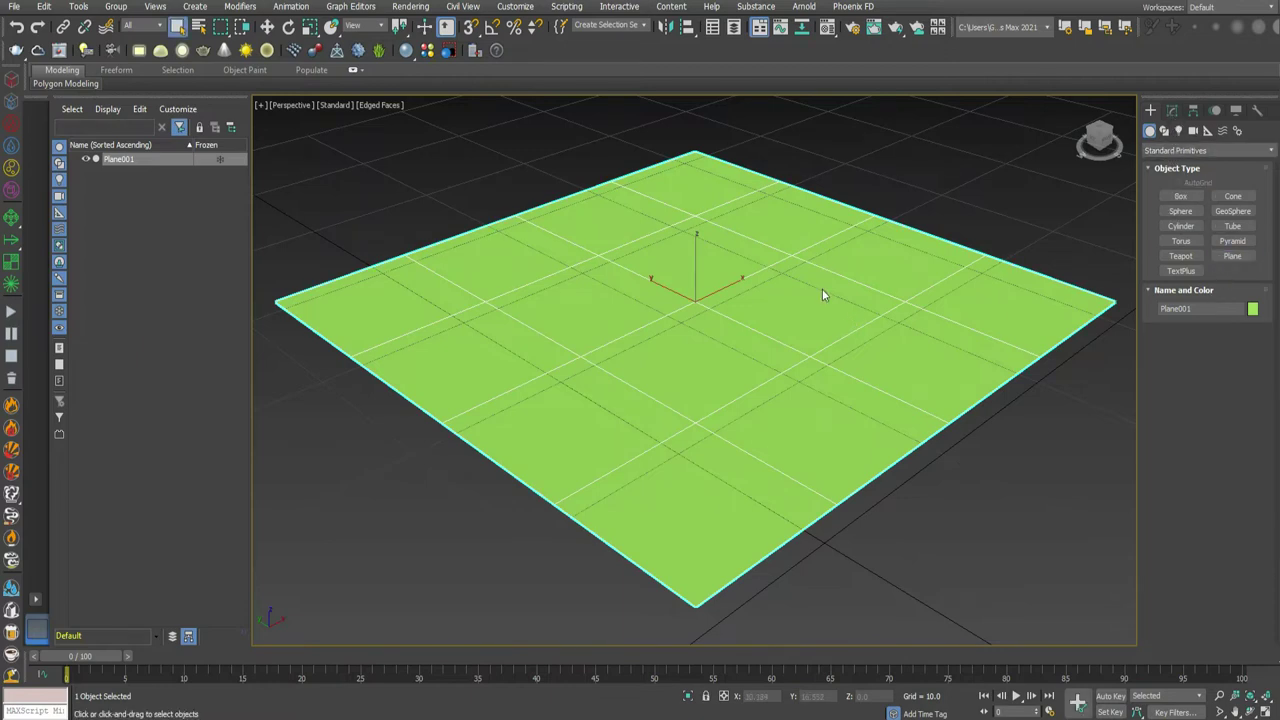
right_click(822, 288)
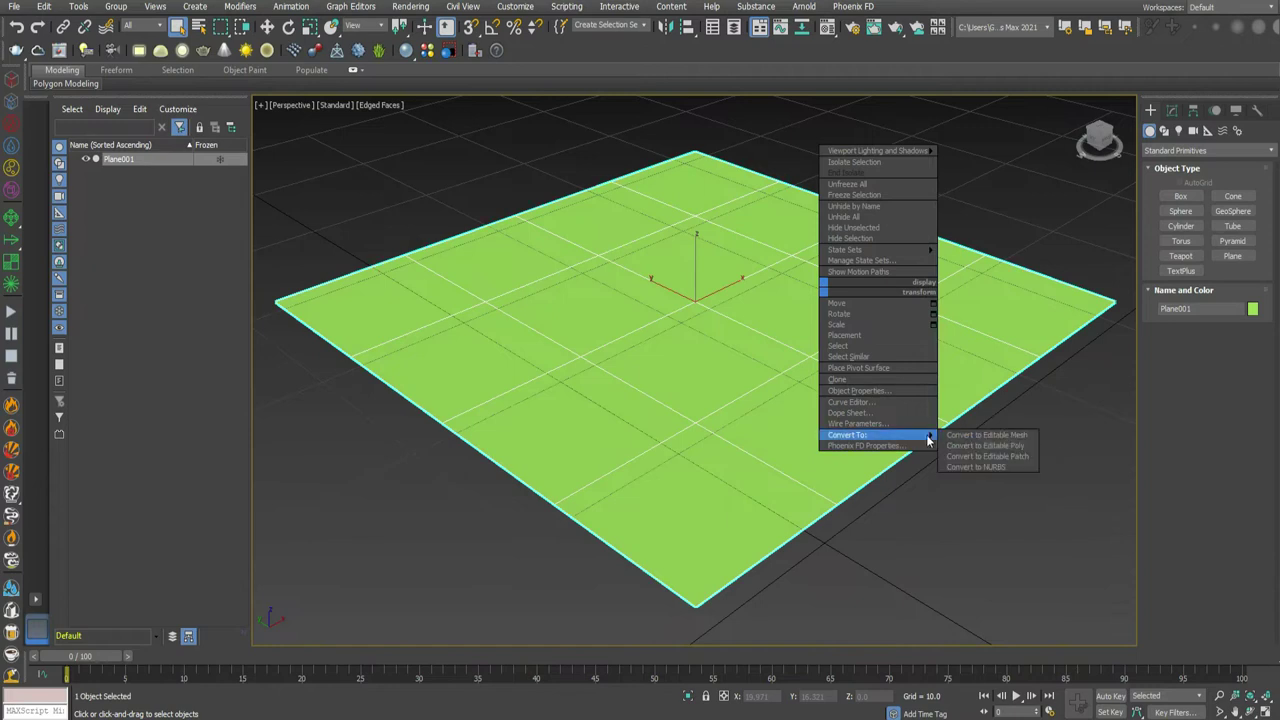
left_click(985, 441)
left_click(1150, 173)
left_click(1166, 184)
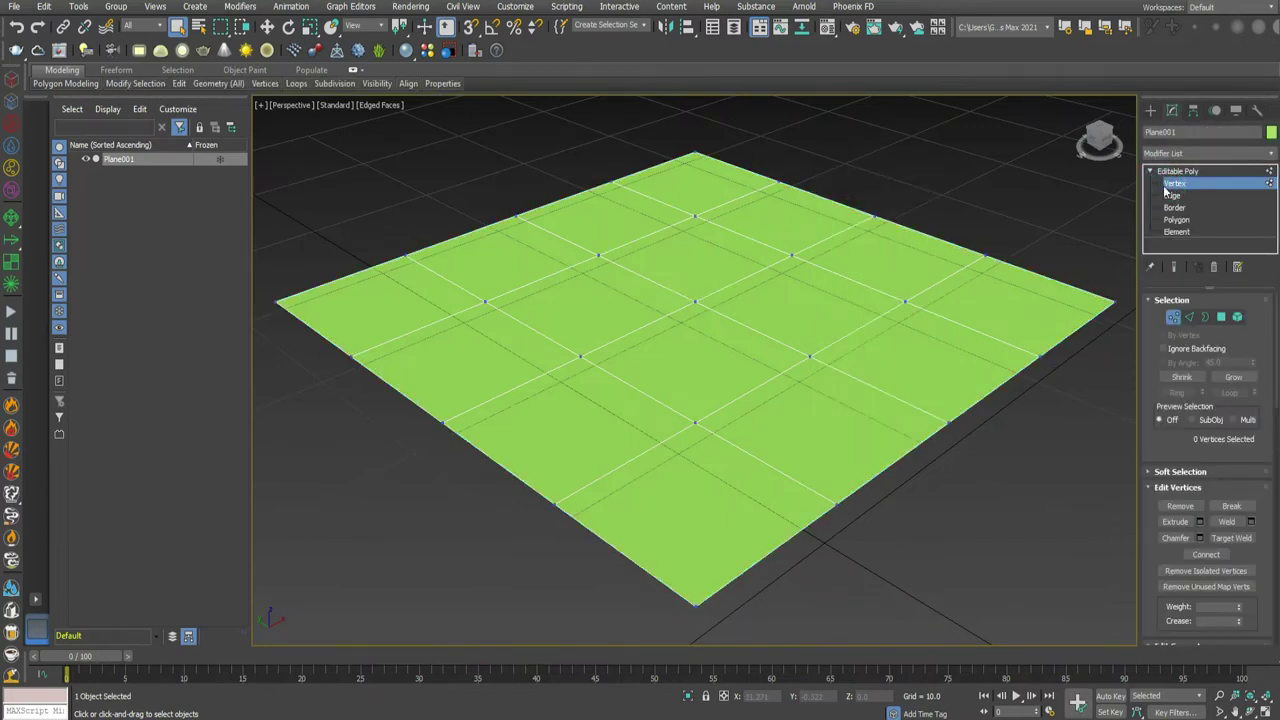
scroll(1252, 440, "down", 3)
scroll(1256, 452, "down", 2)
scroll(1256, 452, "down", 2)
- Cut an edge across the middle row through the centre vertex, plus one from the top vertex to centre
left_click(1231, 569)
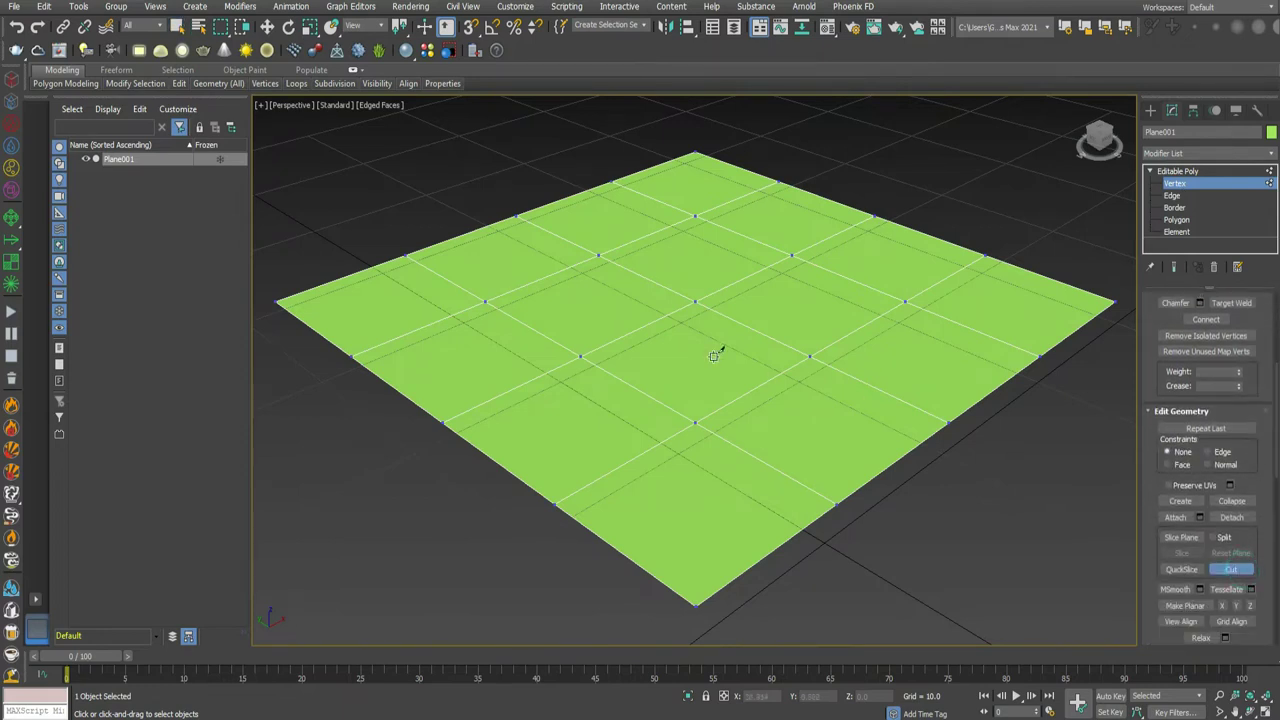
left_click(486, 300)
left_click(696, 301)
left_click(902, 300)
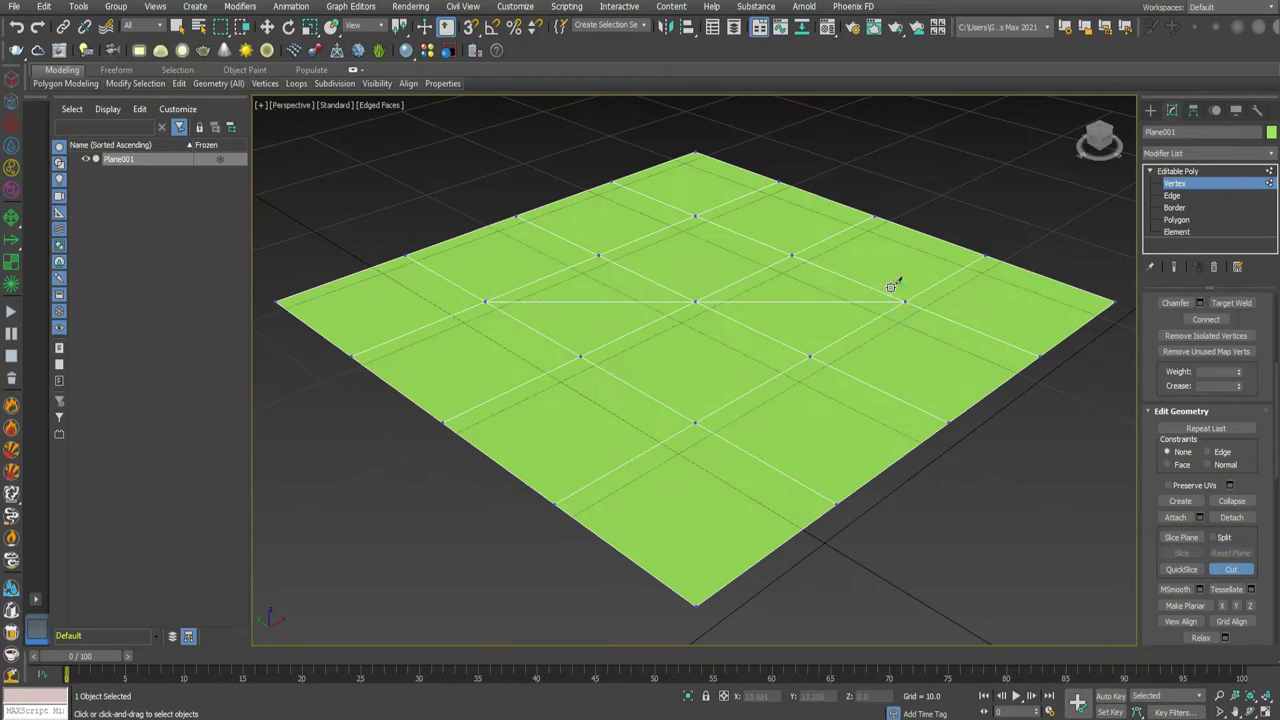
left_click(695, 216)
left_click(696, 301)
right_click(786, 310)
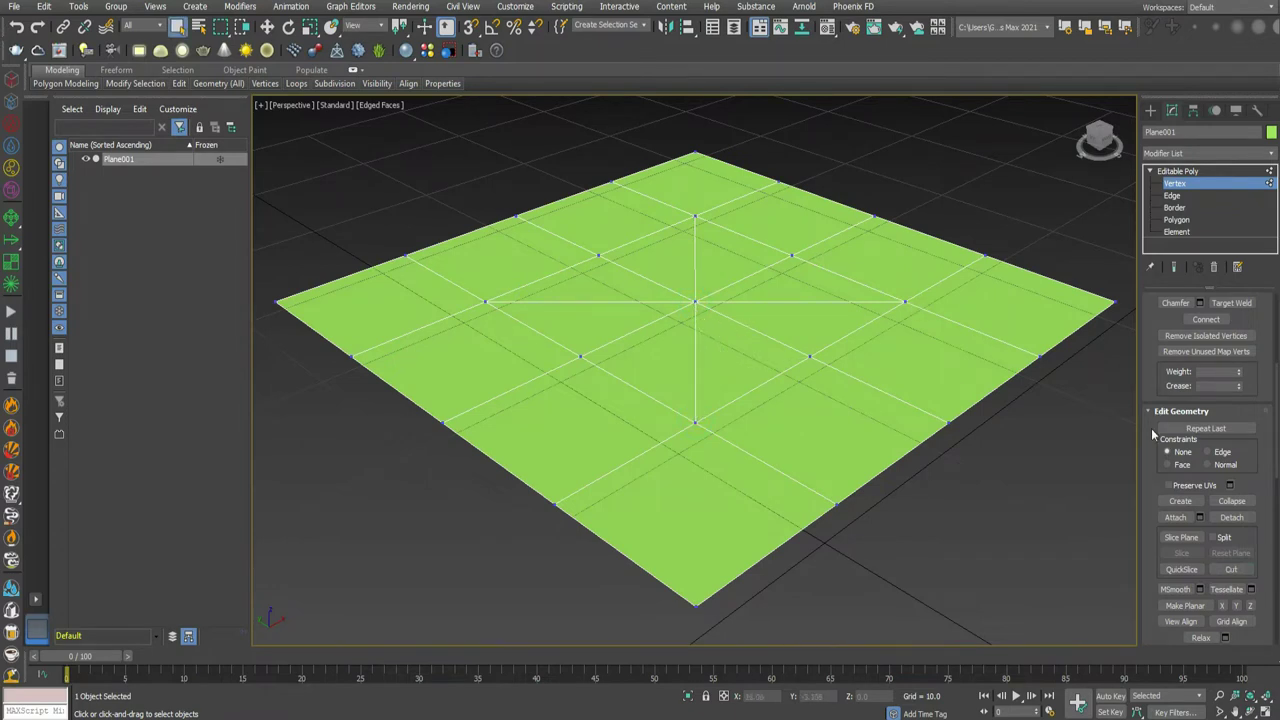
scroll(1213, 430, "up", 2)
- Chamfer the centre vertex with amount 7.5, 0 segments and depth 0
left_click(694, 298)
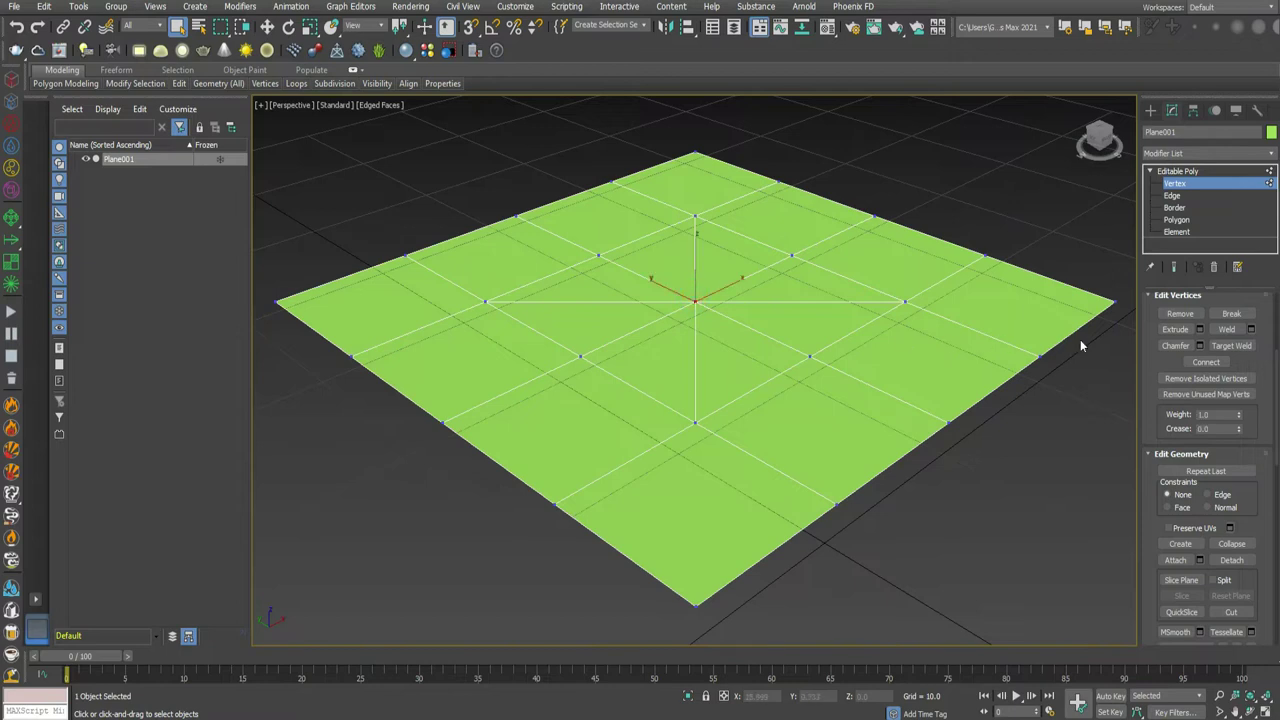
left_click(1199, 345)
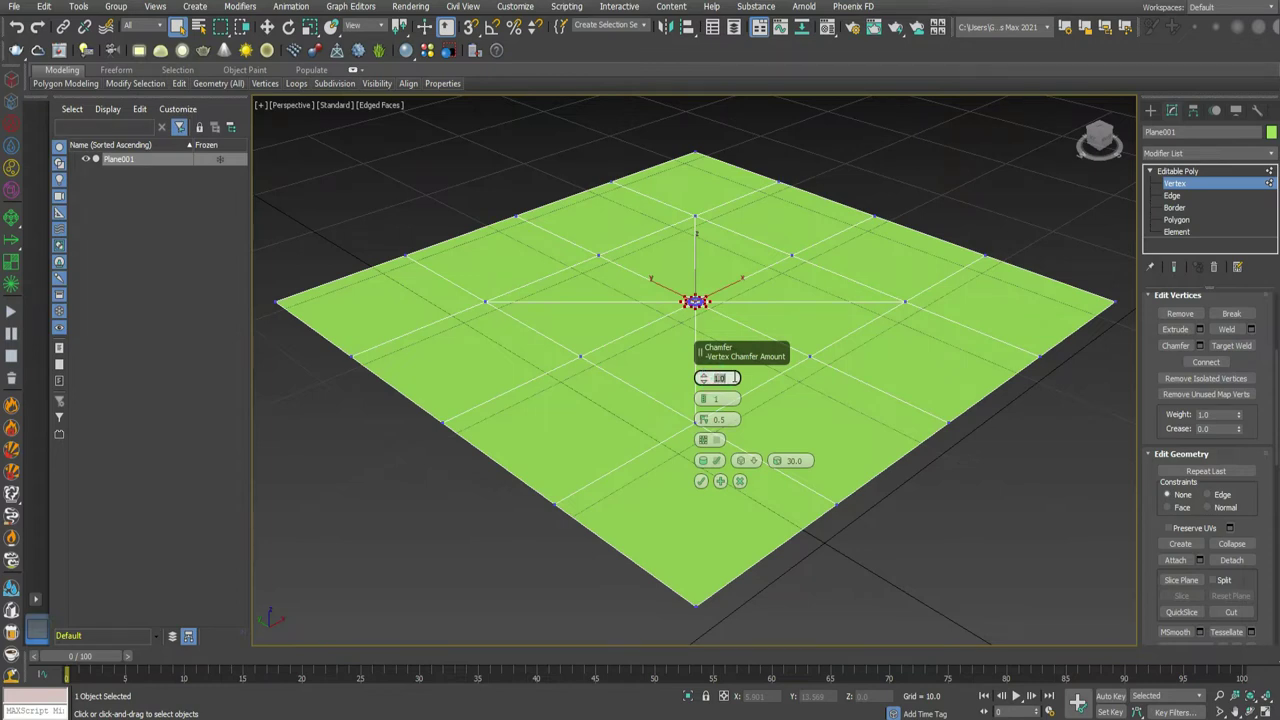
left_click(727, 397)
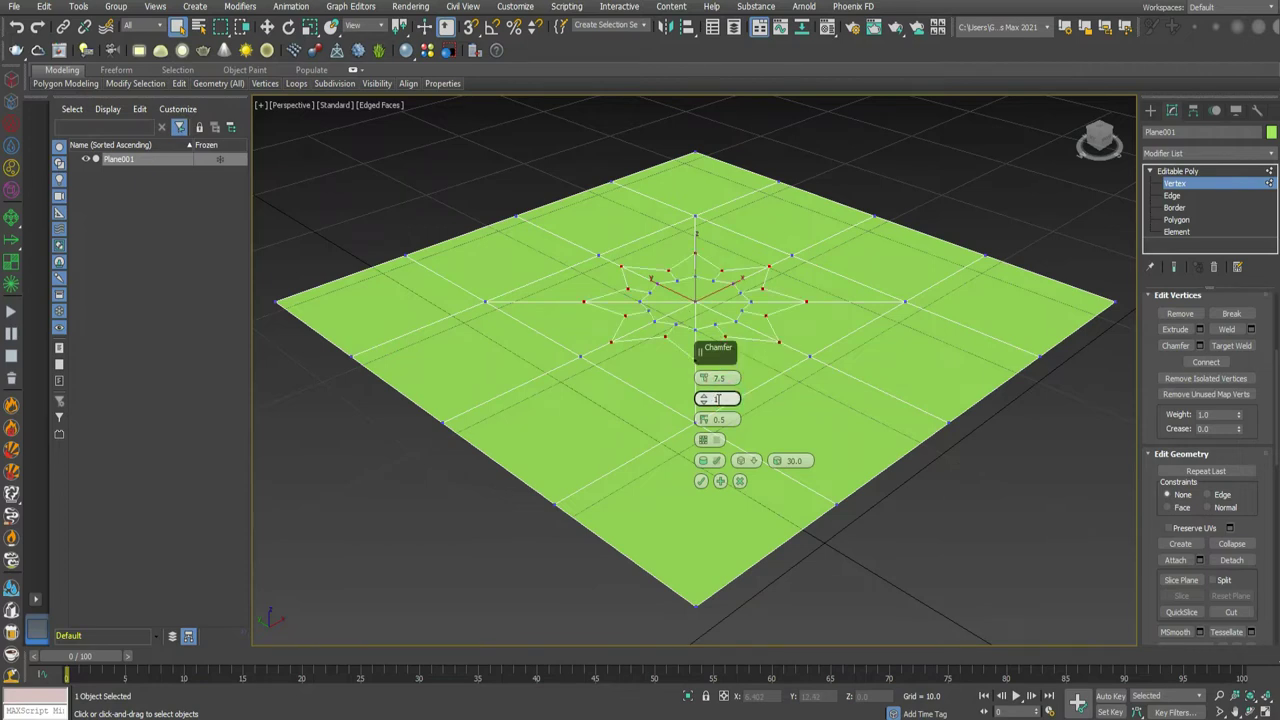
type("6")
left_click(721, 418)
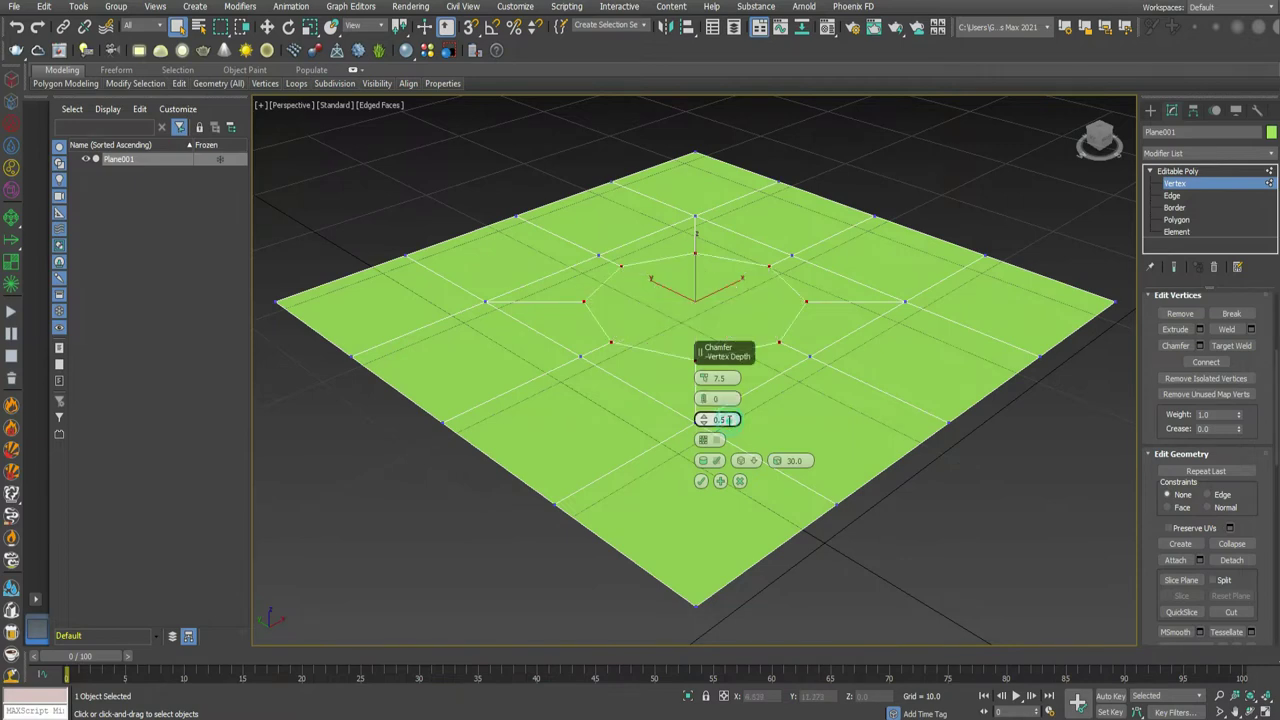
type("0")
key("Return")
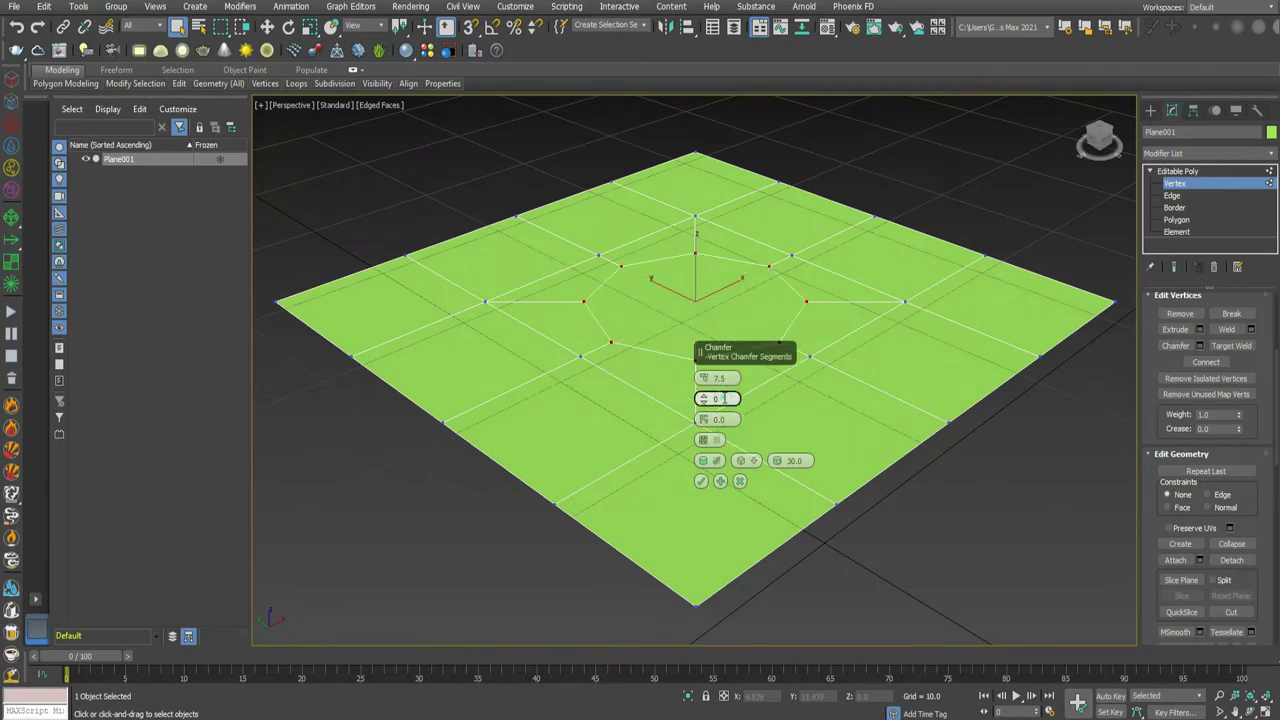
left_click(701, 482)
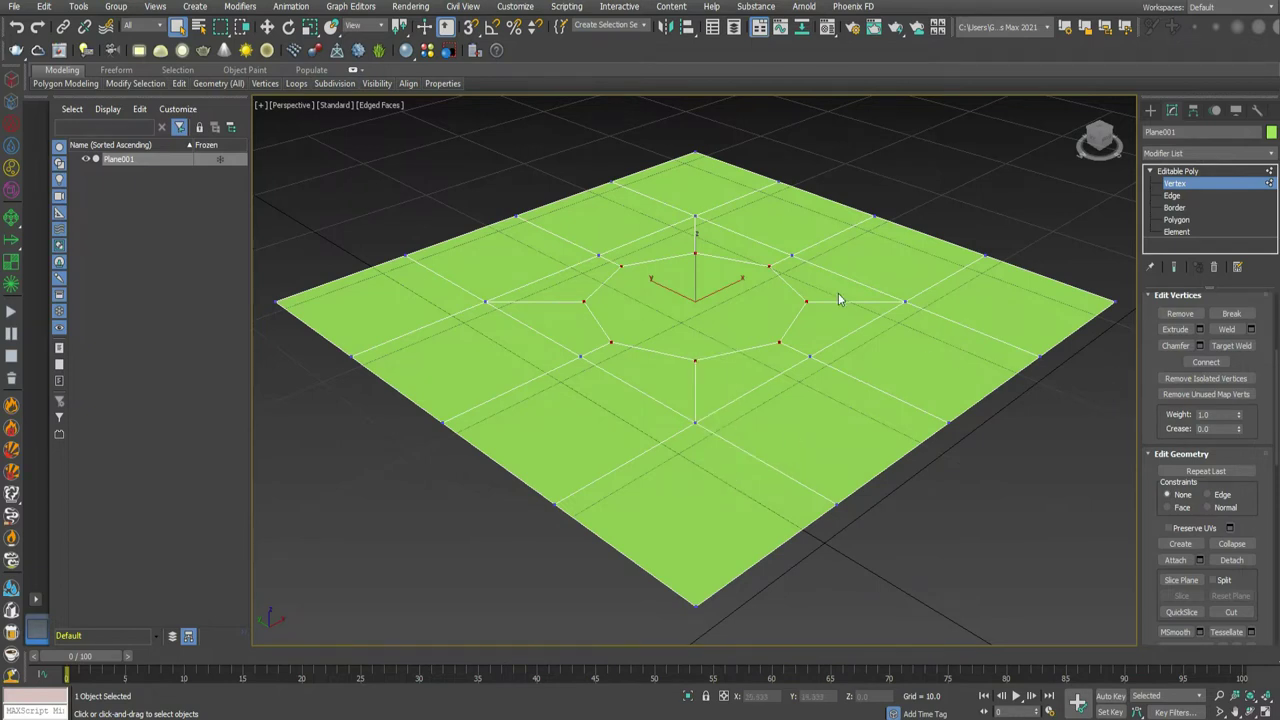
left_click(1178, 219)
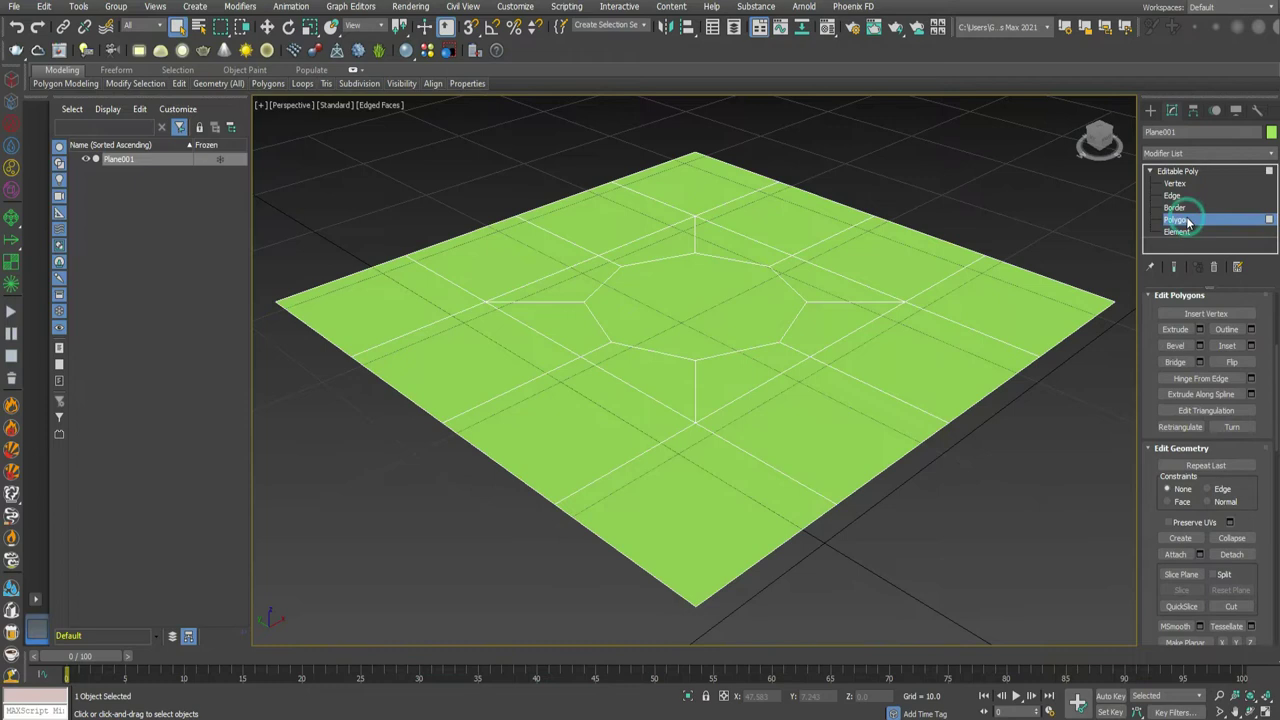
- Extrude the central octagon downward about -4 and delete its floor to open a hole
left_click(715, 301)
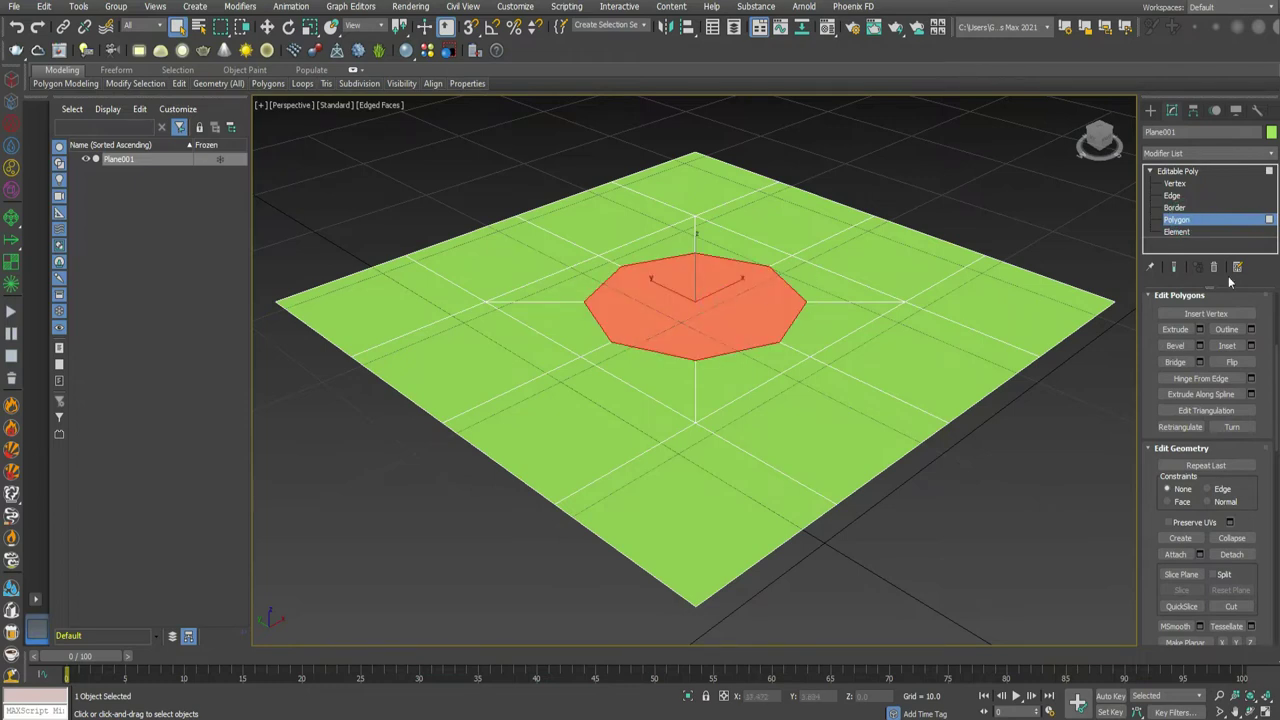
left_click(1199, 330)
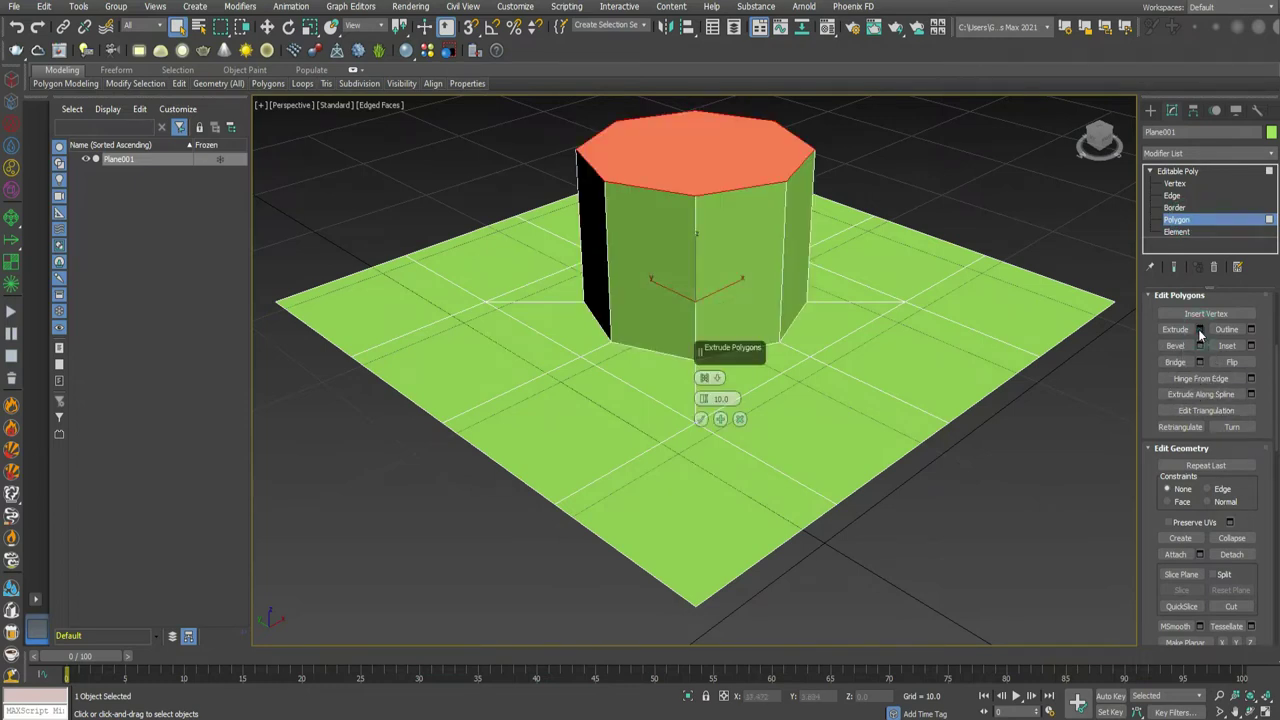
left_click_drag(703, 399, 688, 480)
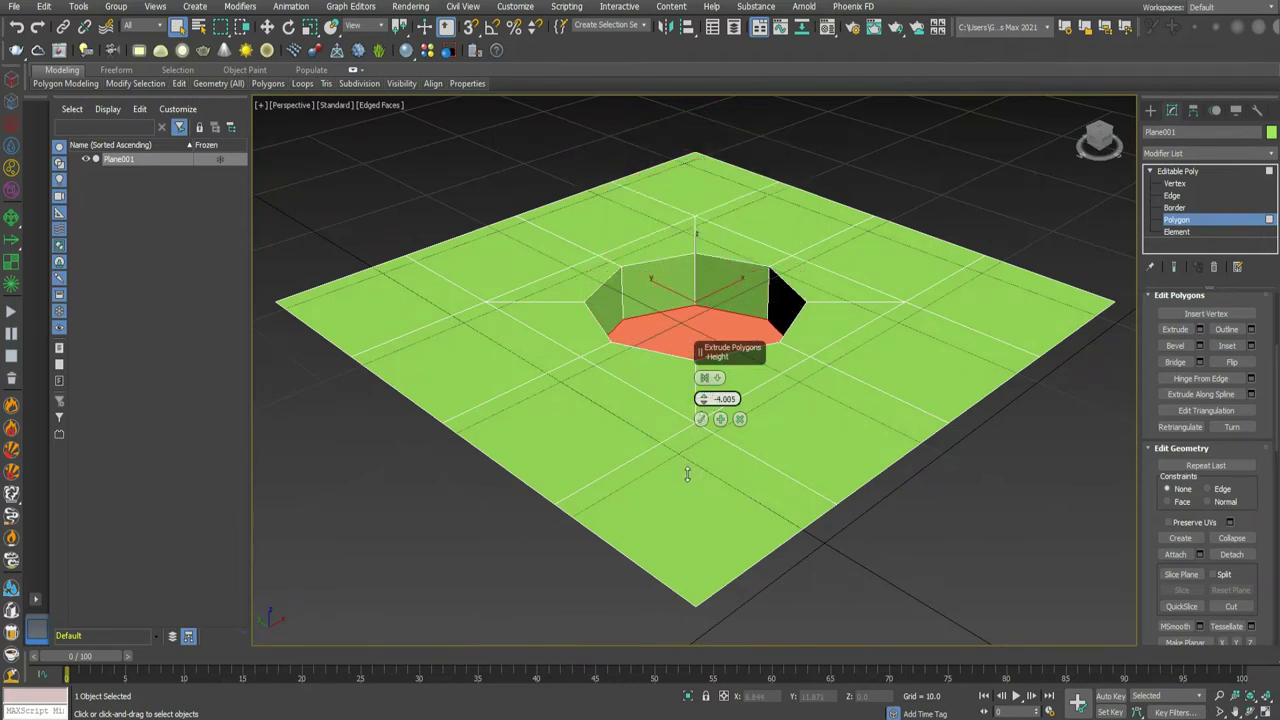
left_click(701, 419)
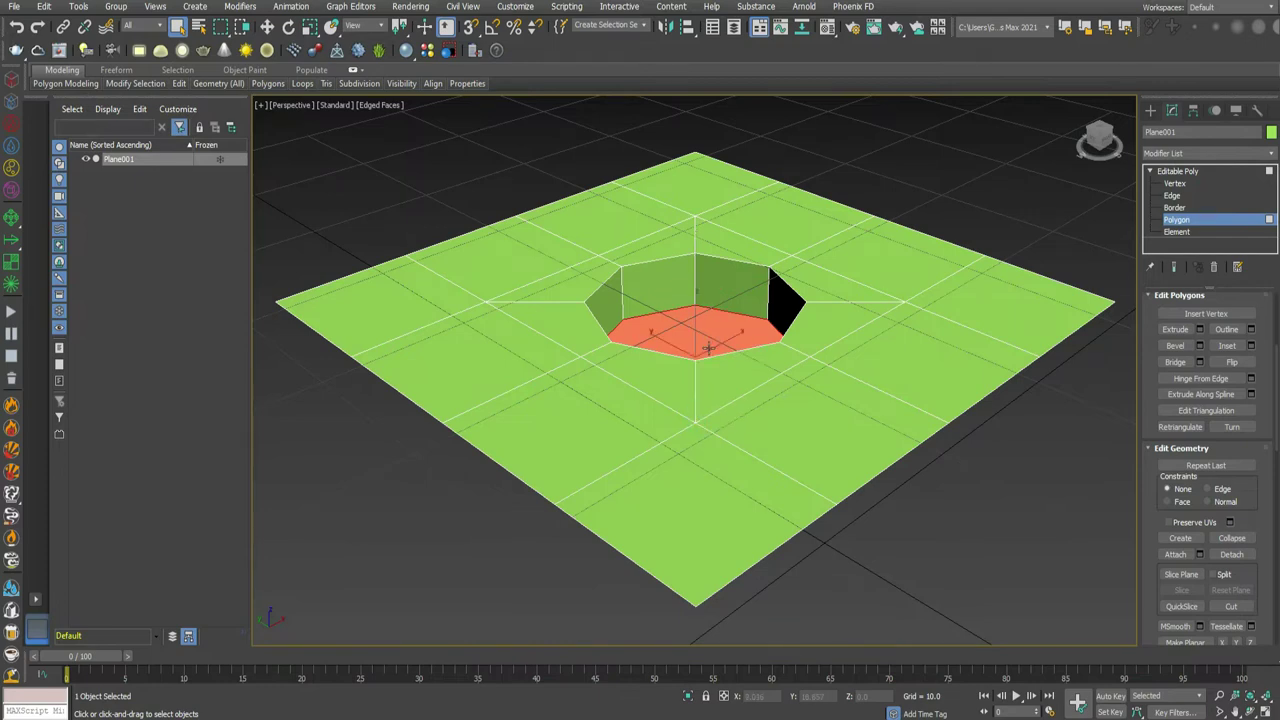
key("Delete")
left_click(1178, 171)
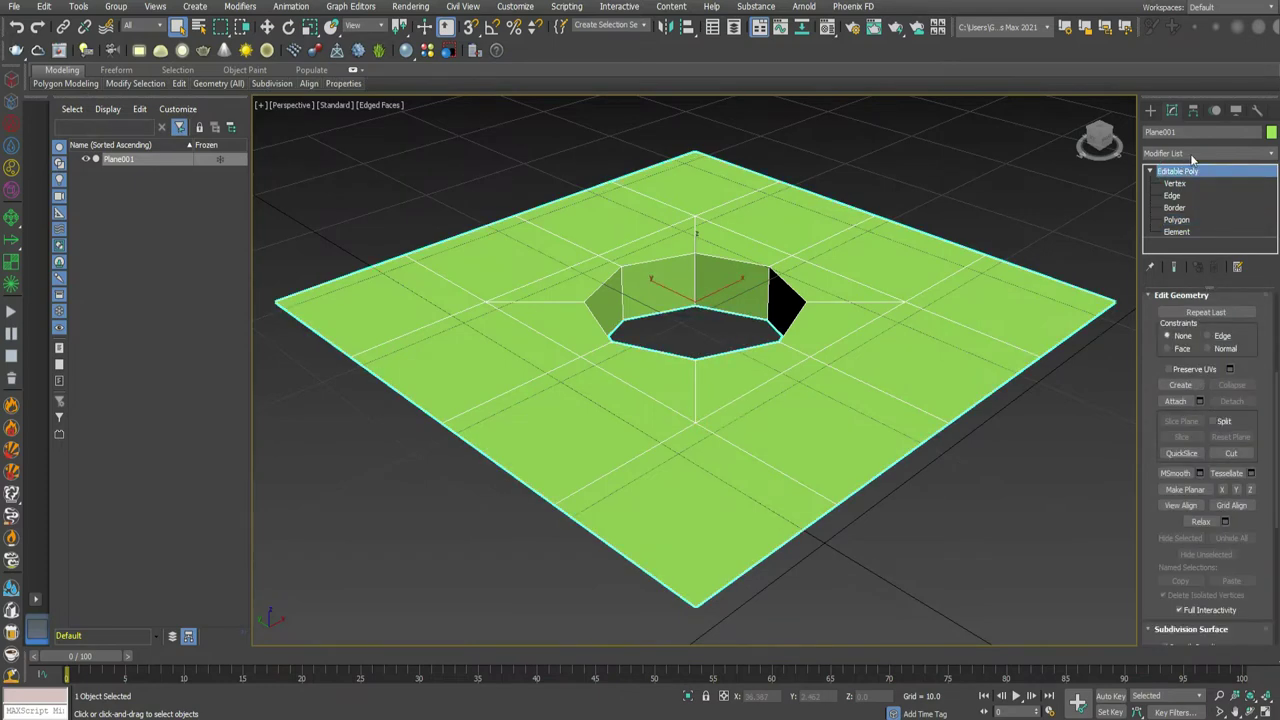
- Add a TurboSmooth modifier with 3 iterations and look down into the rounded hole
left_click(1205, 153)
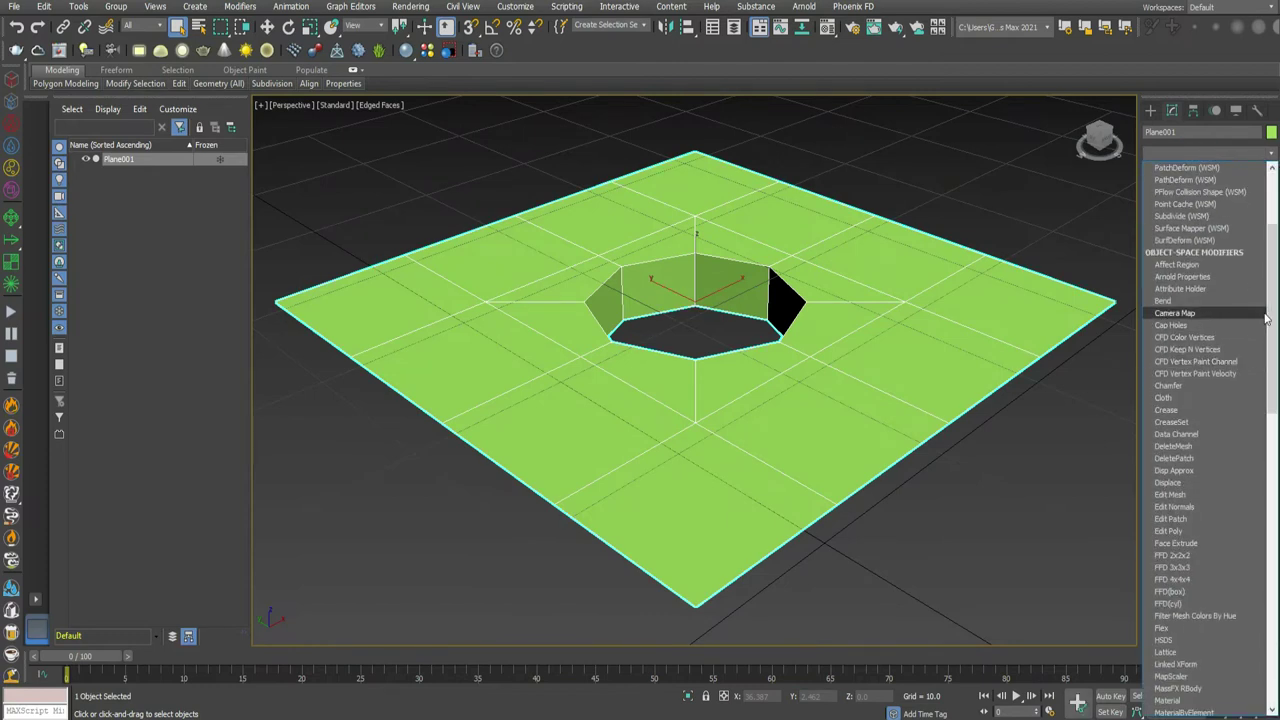
left_click_drag(1273, 320, 1274, 538)
scroll(1274, 538, "down", 2)
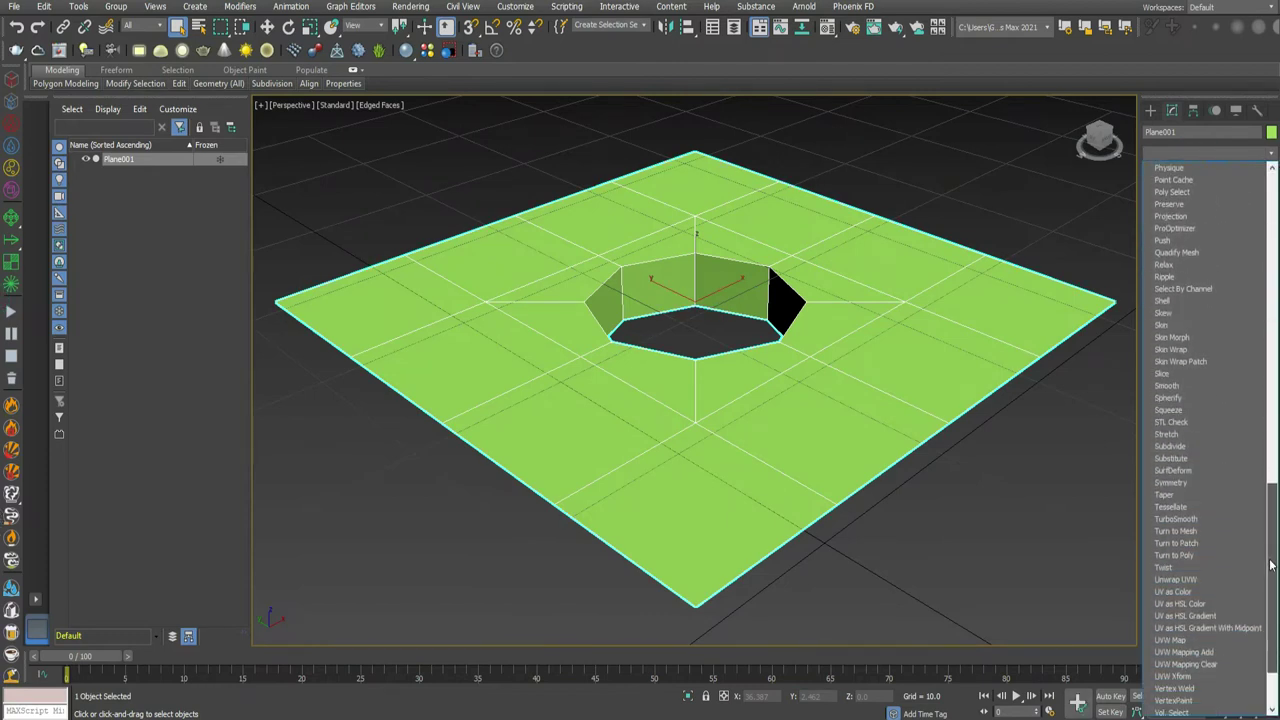
left_click(1183, 524)
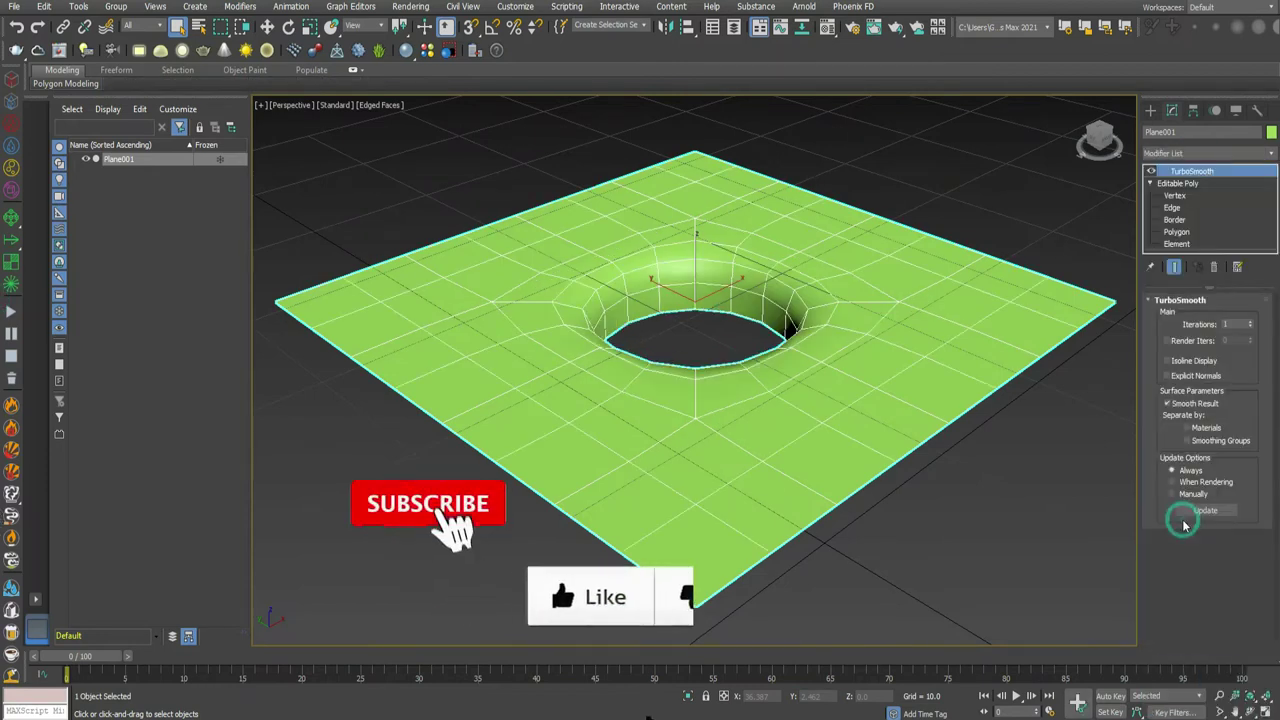
left_click(1250, 322)
left_click(1250, 323)
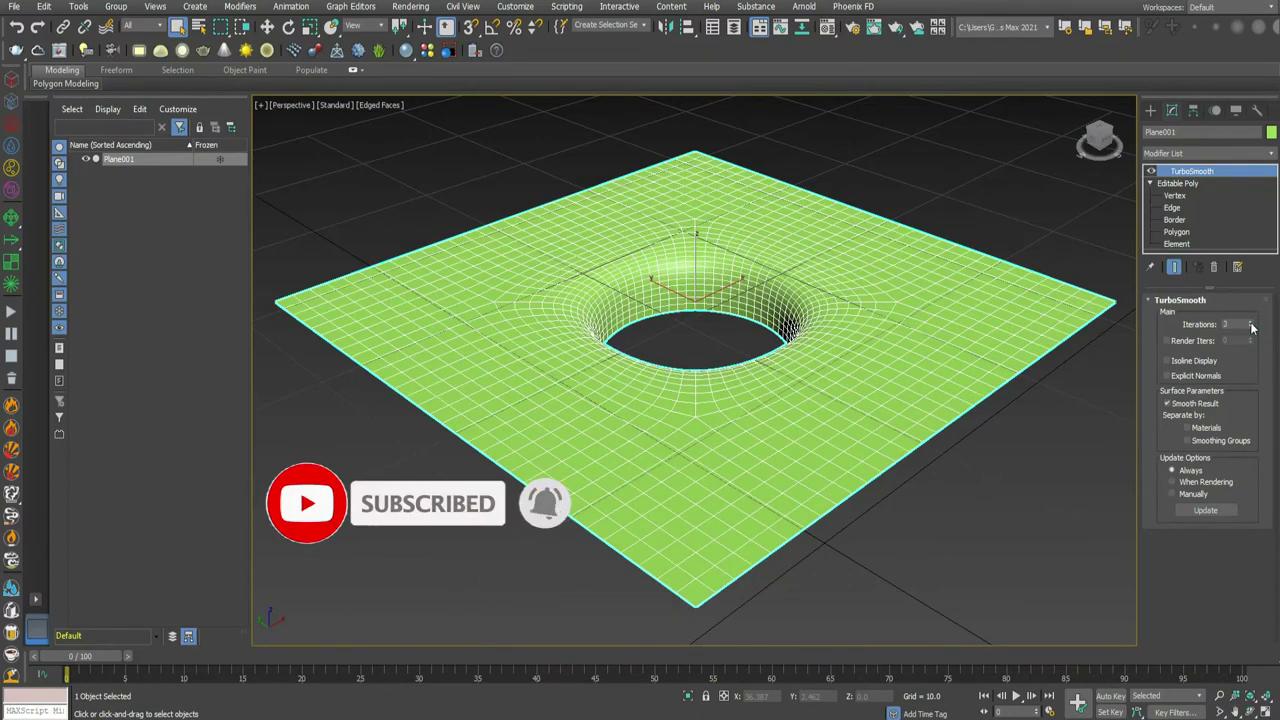
left_click_drag(1100, 146, 1070, 150)
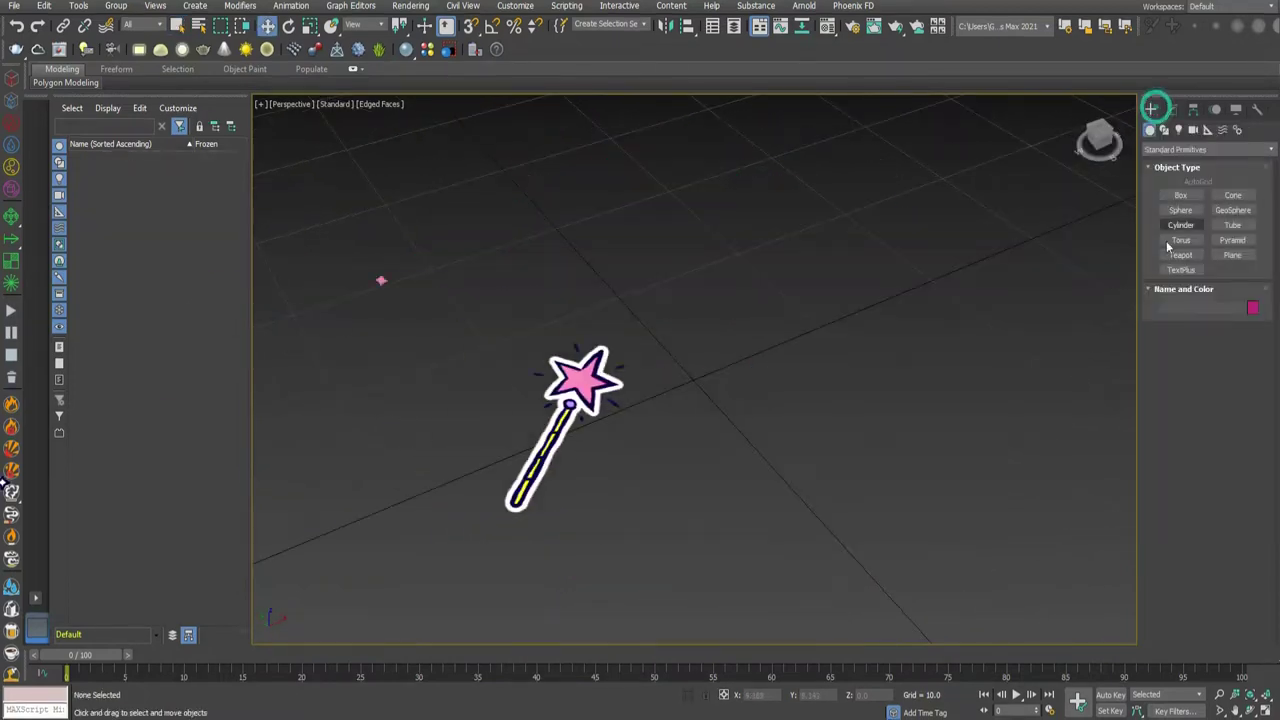
- Draw a new blue plane and set its Length and Width to 40
left_click(1181, 195)
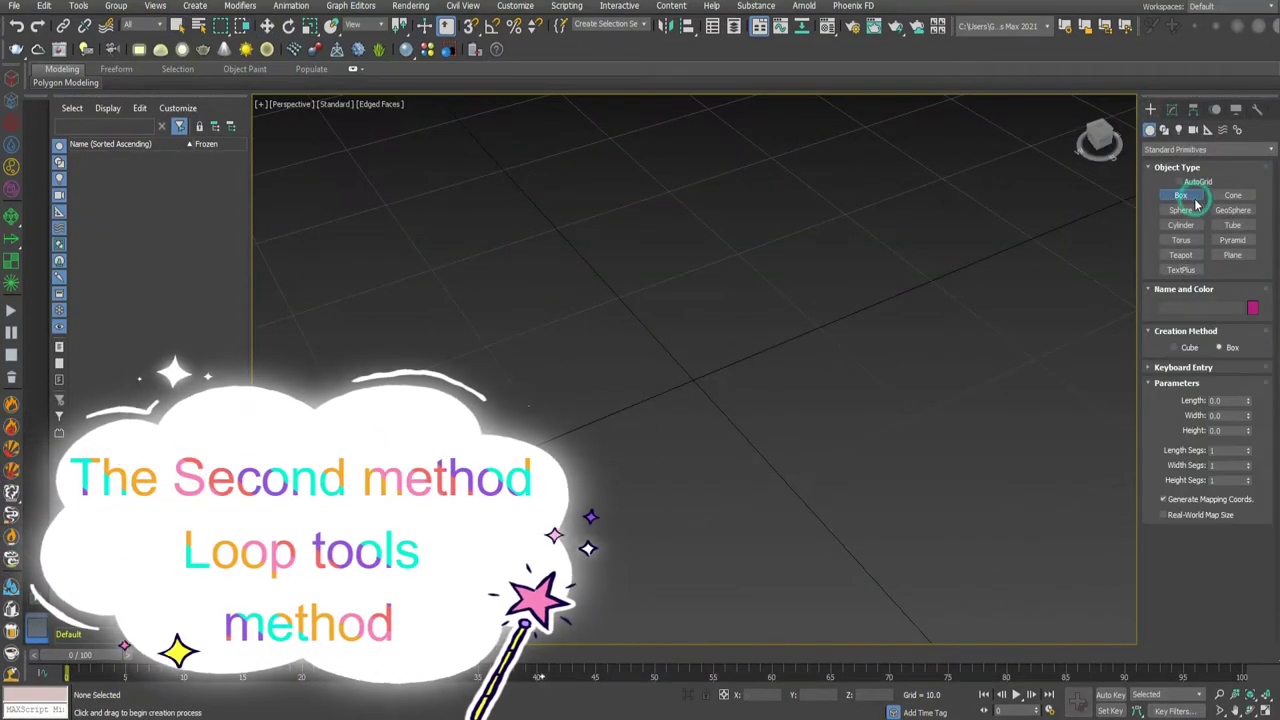
left_click(1232, 255)
mouse_move(954, 268)
left_mouse_down()
mouse_move(463, 334)
mouse_move(408, 222)
left_mouse_up()
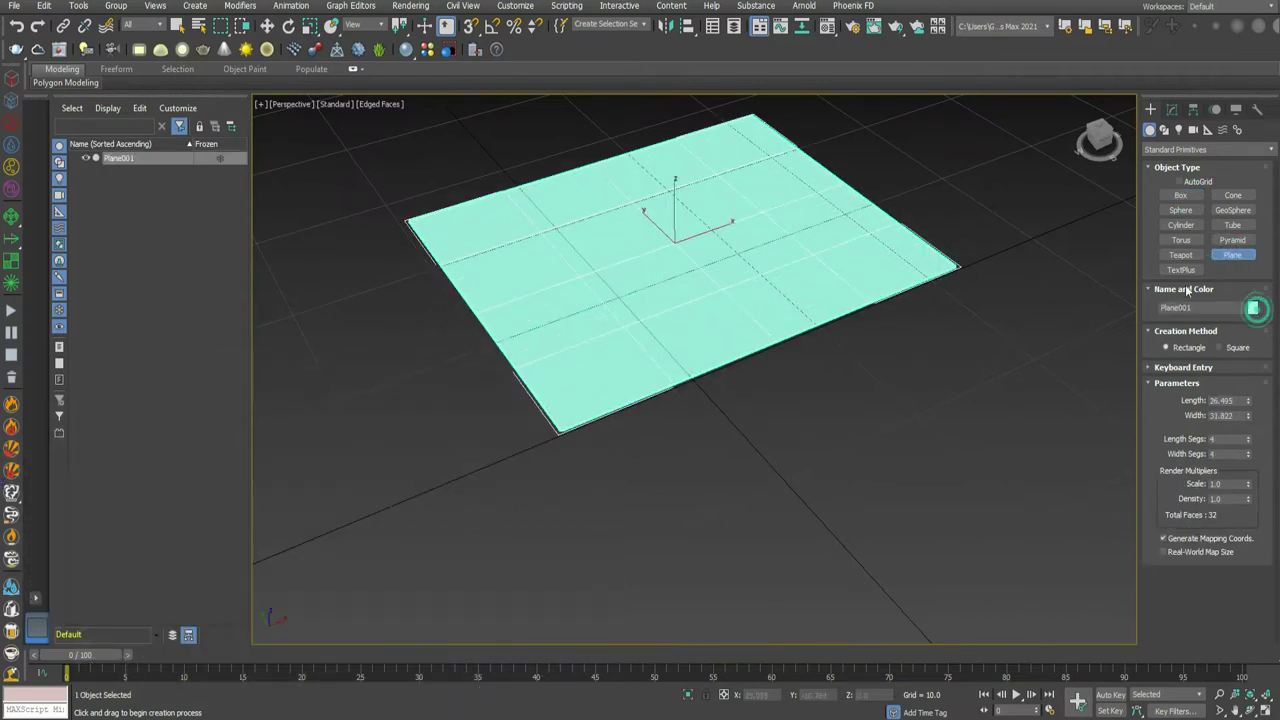
left_click(1253, 308)
left_click(696, 337)
left_click(705, 432)
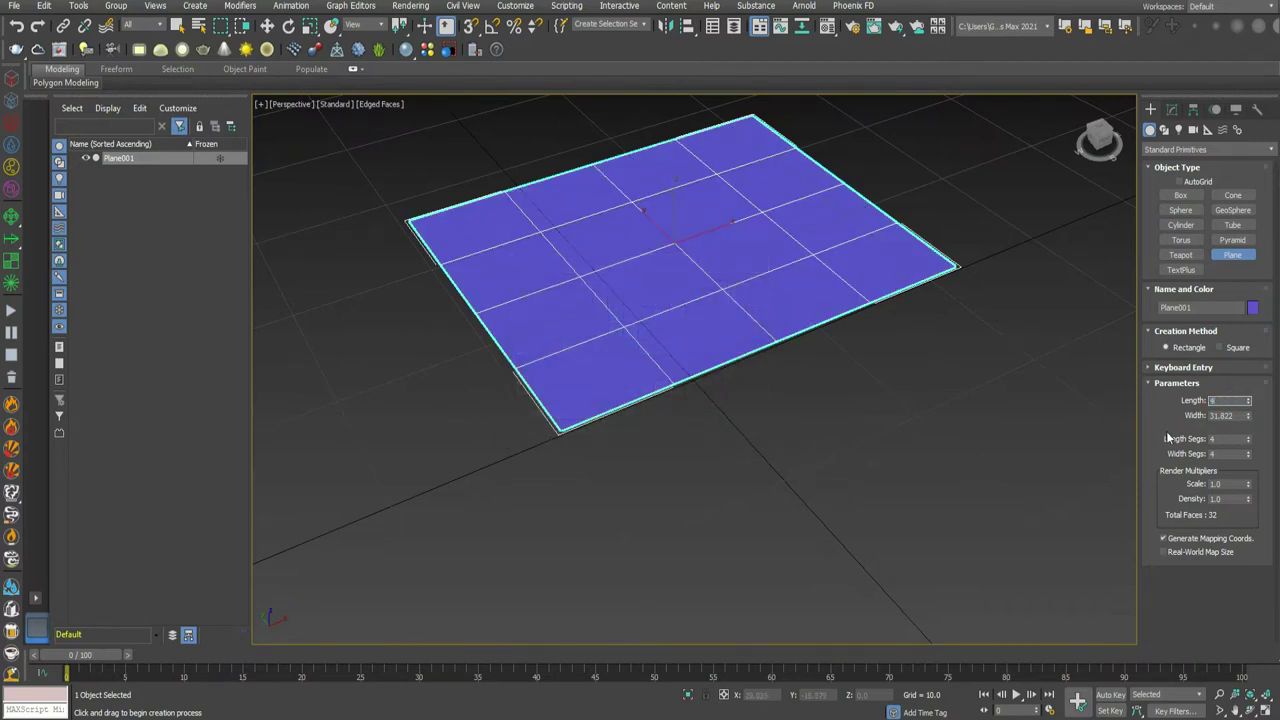
type("0")
key("Tab")
type("4")
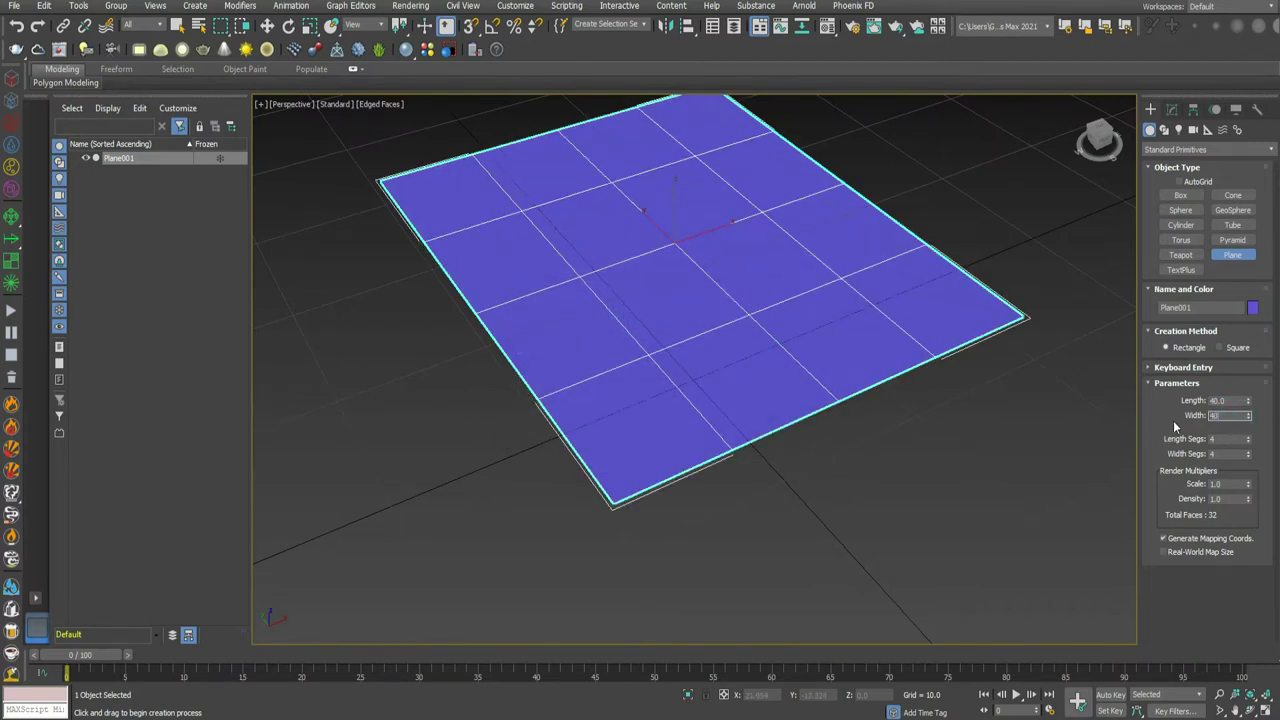
key("Return")
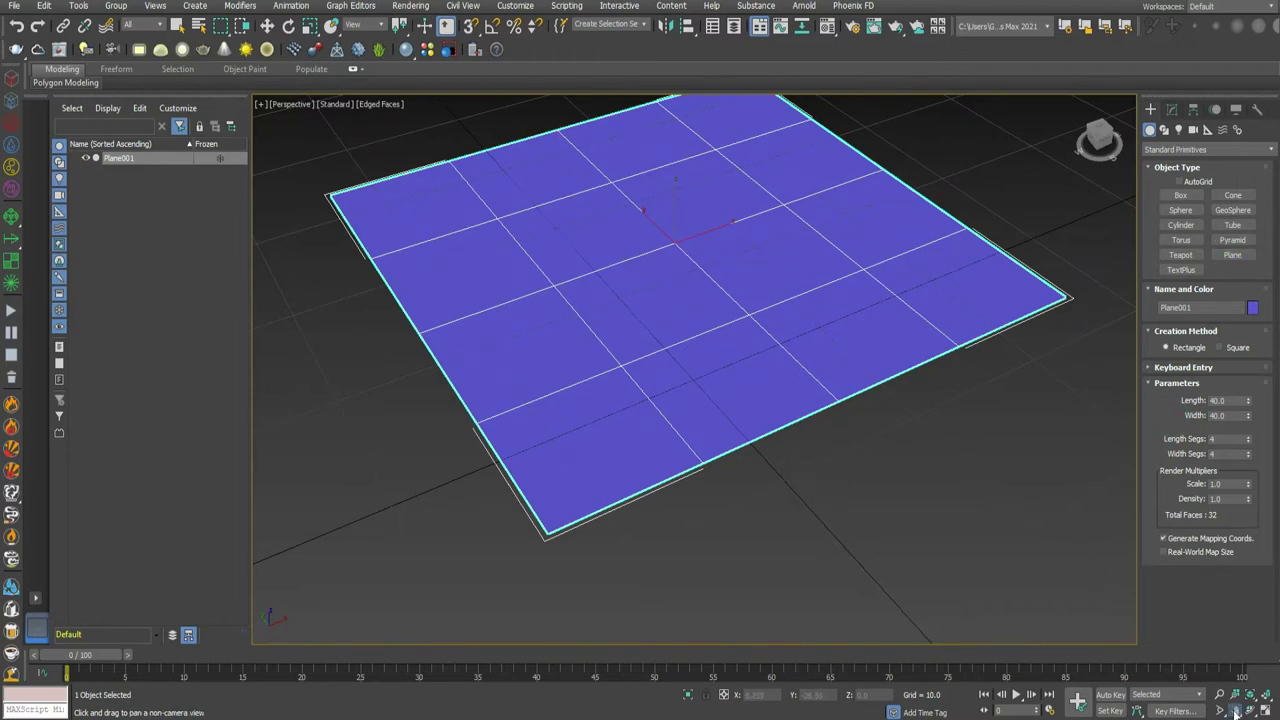
middle_click_drag(792, 292, 797, 350)
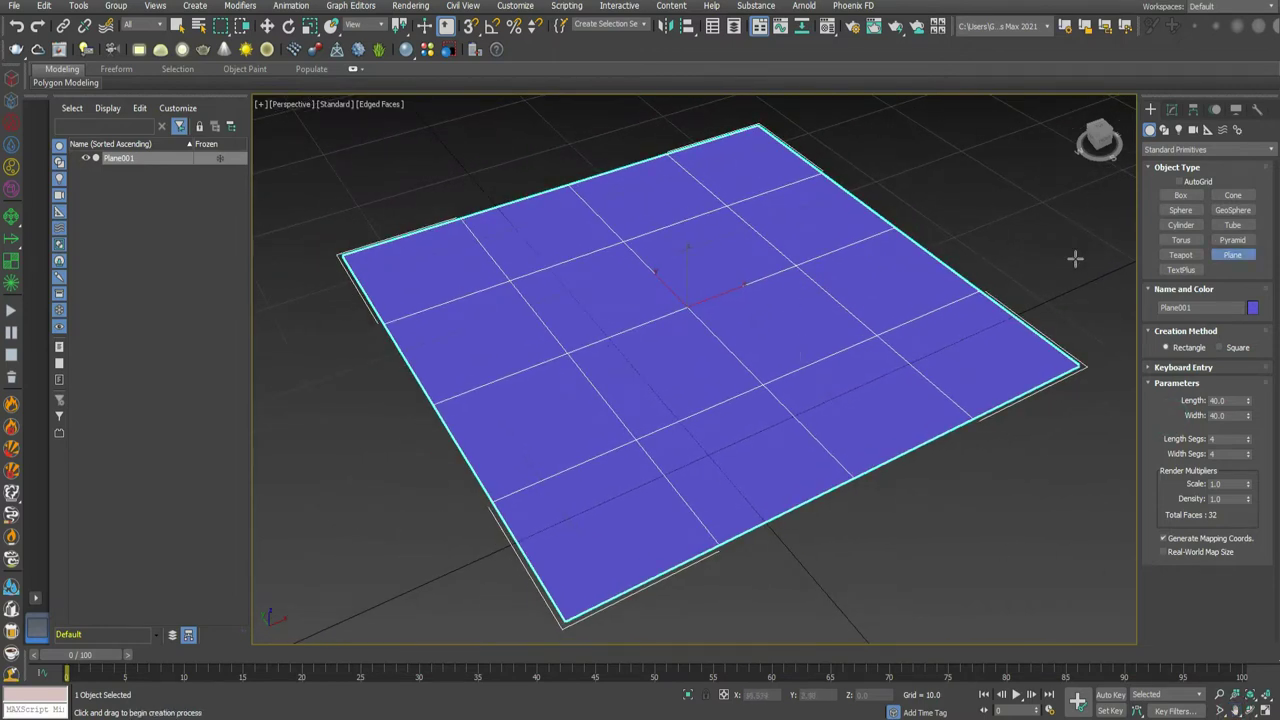
- Convert the blue plane to an Editable Poly
right_click(782, 301)
right_click(782, 301)
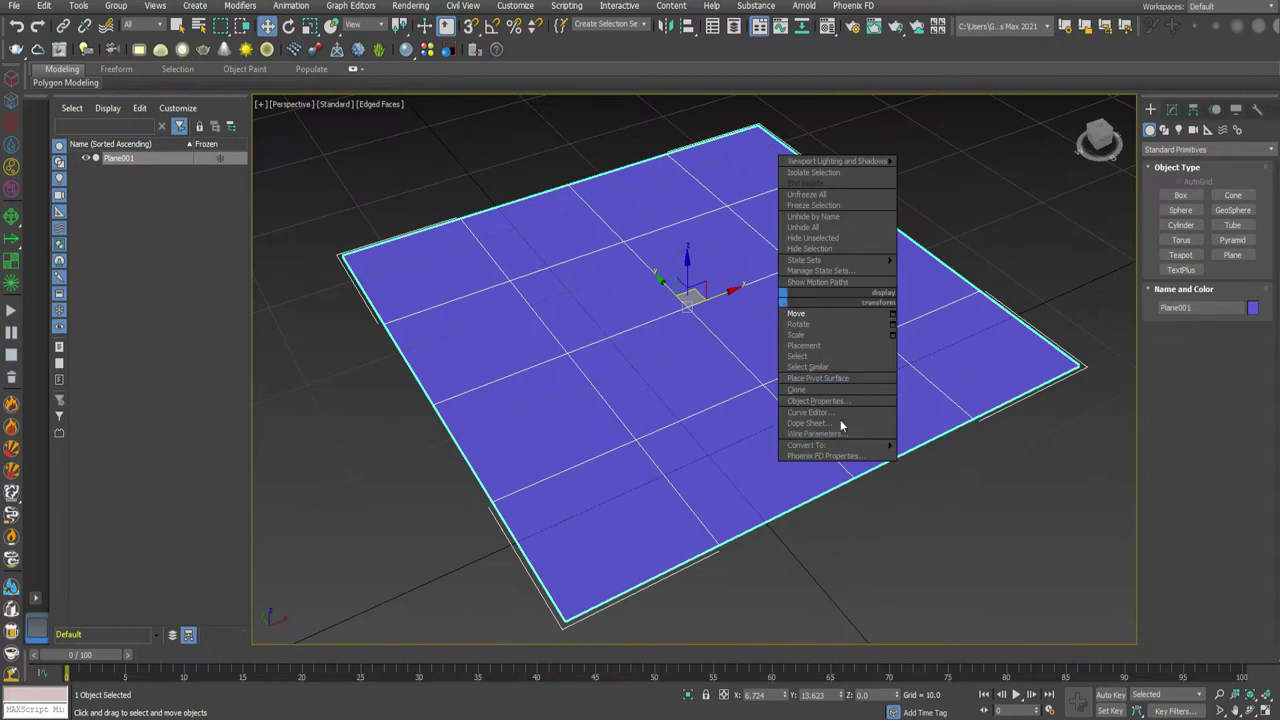
left_click(920, 453)
left_click(1151, 172)
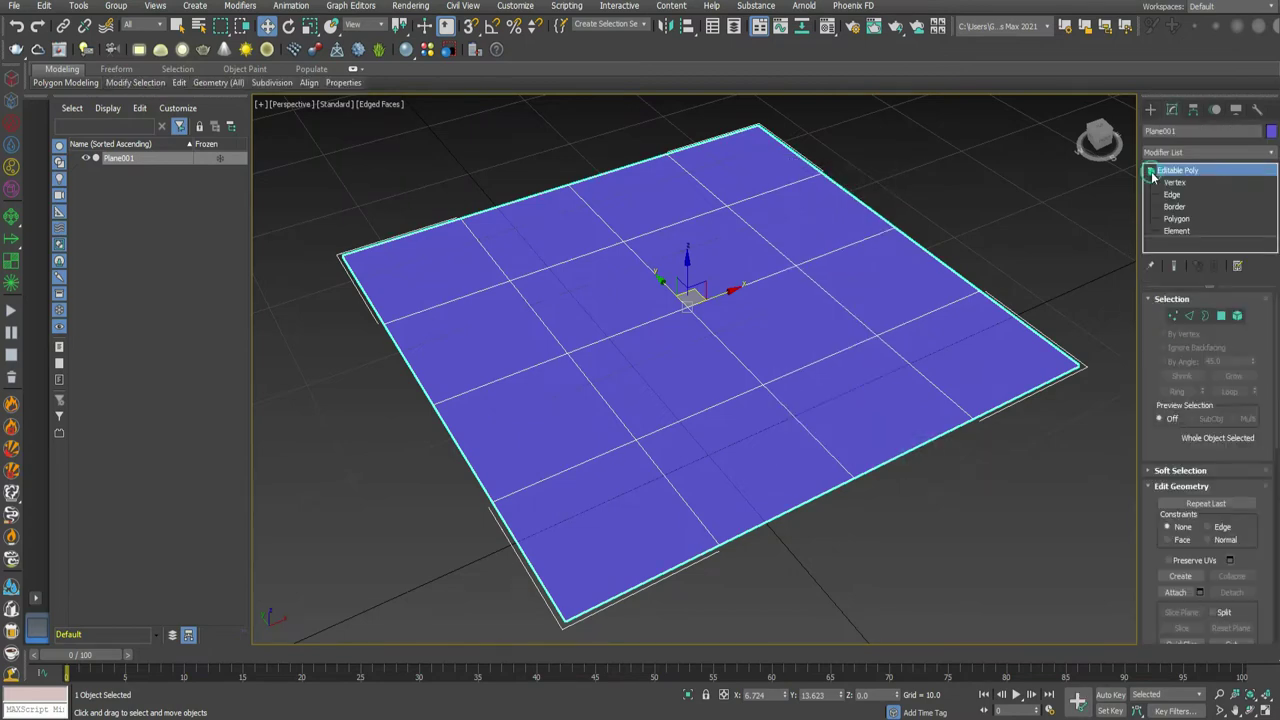
- Inset the four central polygons by 1.6 and delete them to open a square hole
left_click(1176, 218)
left_click(712, 250)
left_click(615, 293, "ctrl")
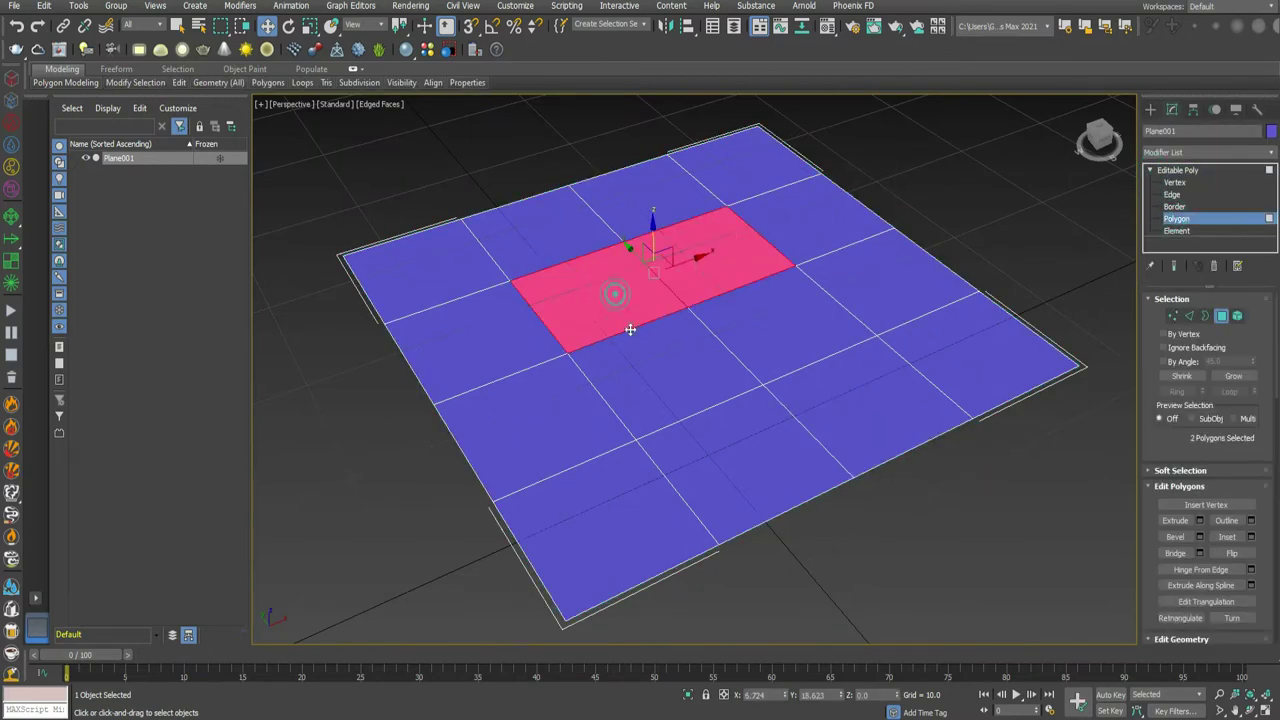
left_click(636, 342, "ctrl")
left_click(743, 307, "ctrl")
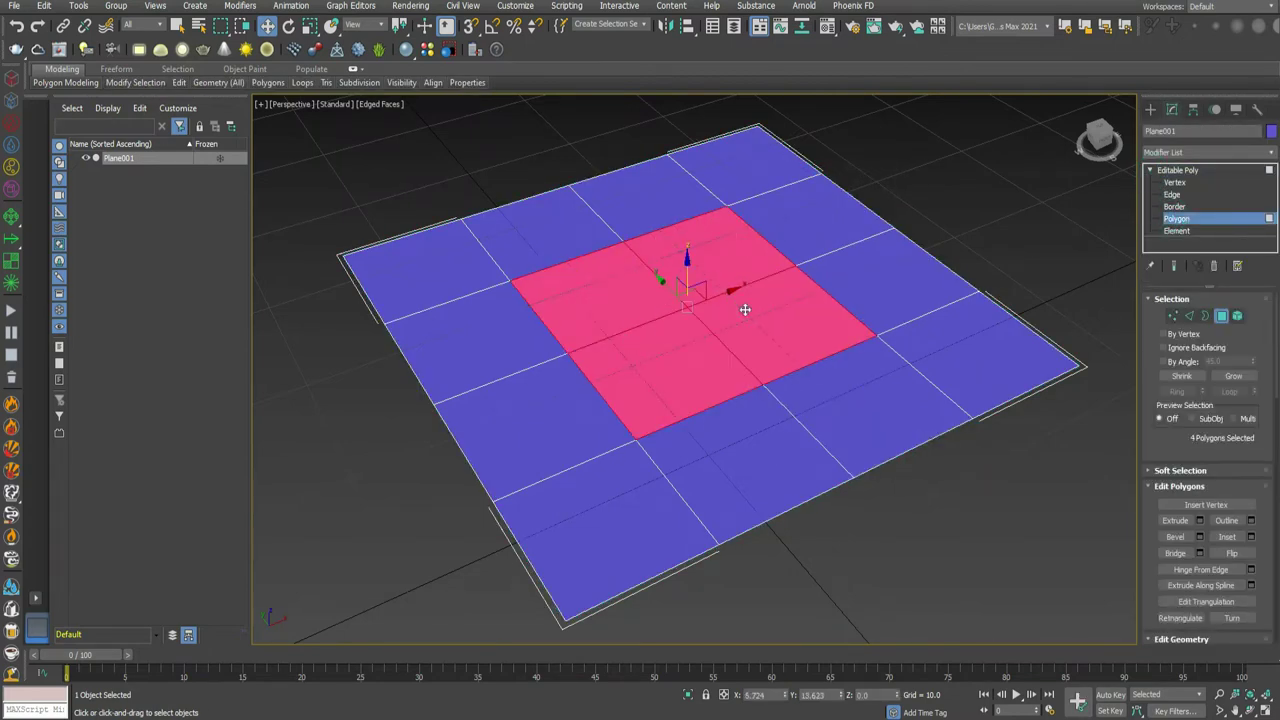
left_click(1250, 537)
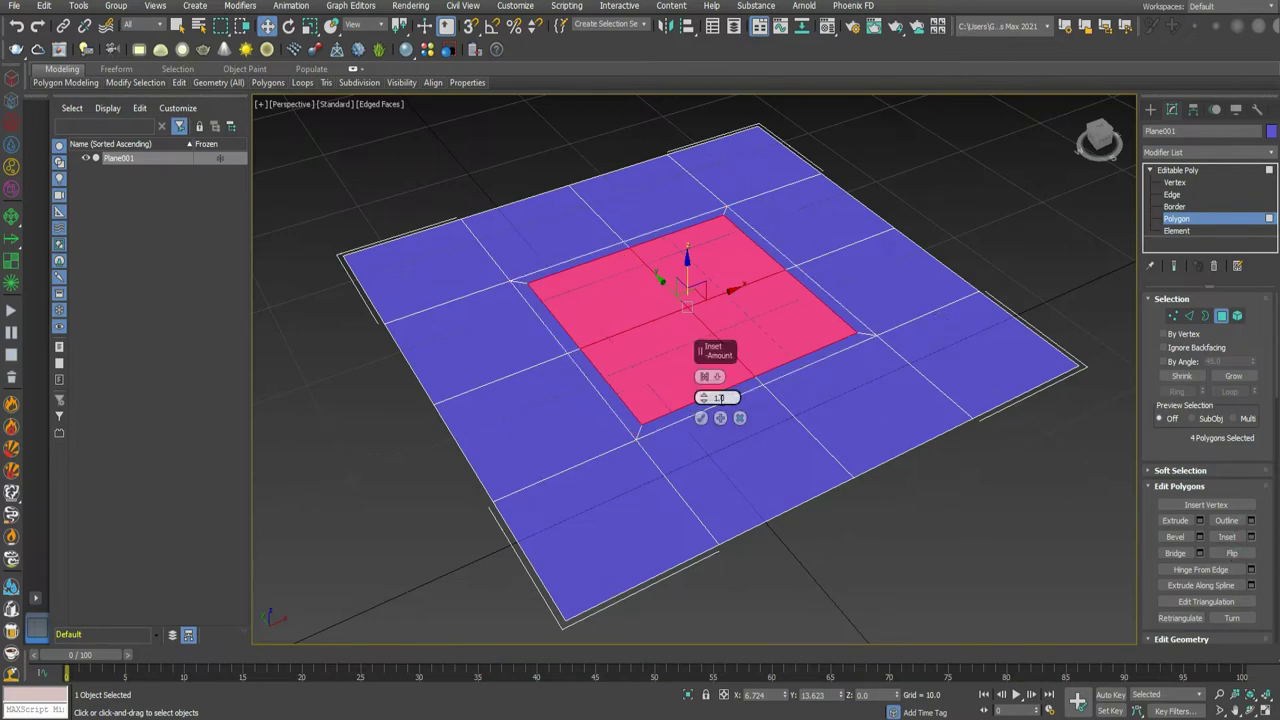
left_click(700, 418)
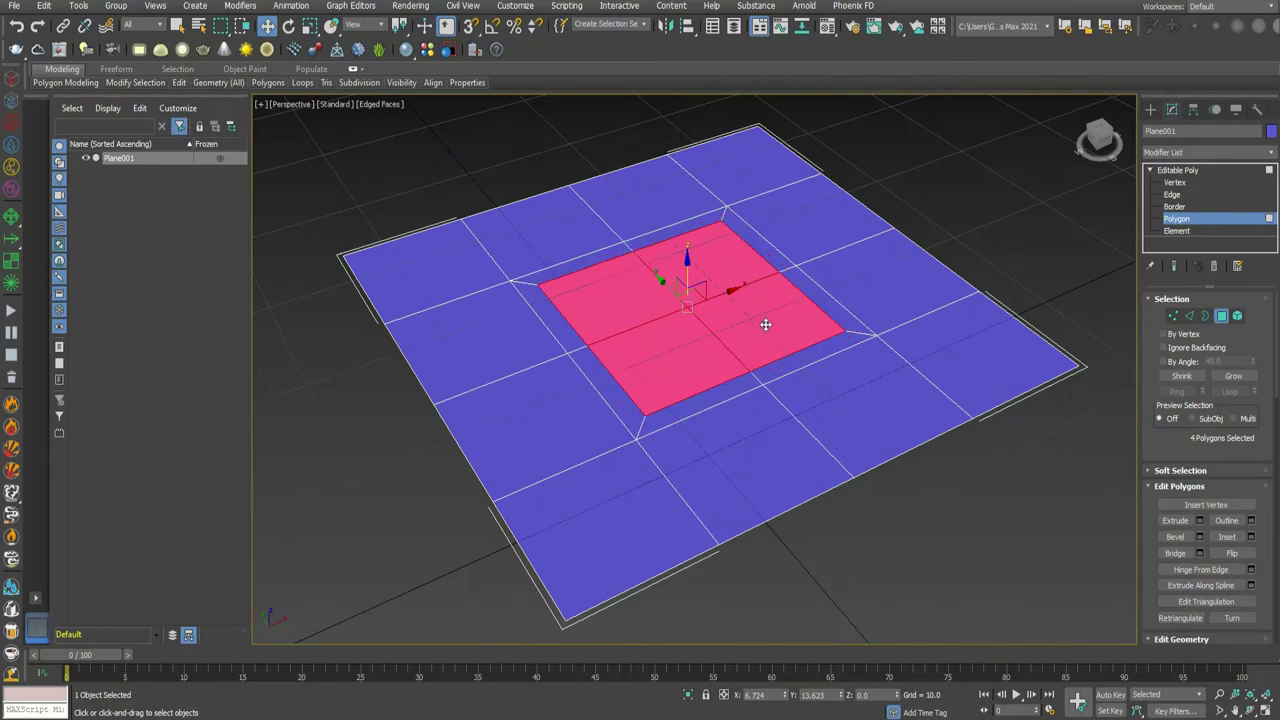
key("Delete")
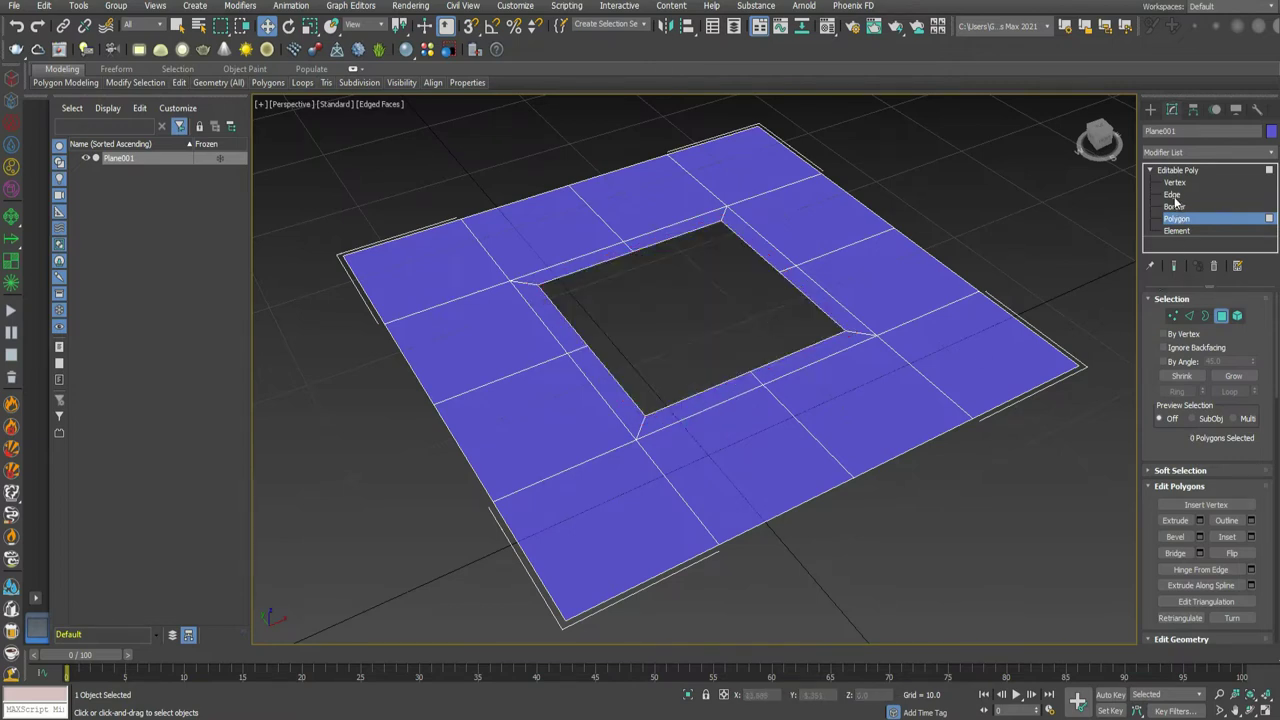
left_click(1173, 195)
left_click(744, 239)
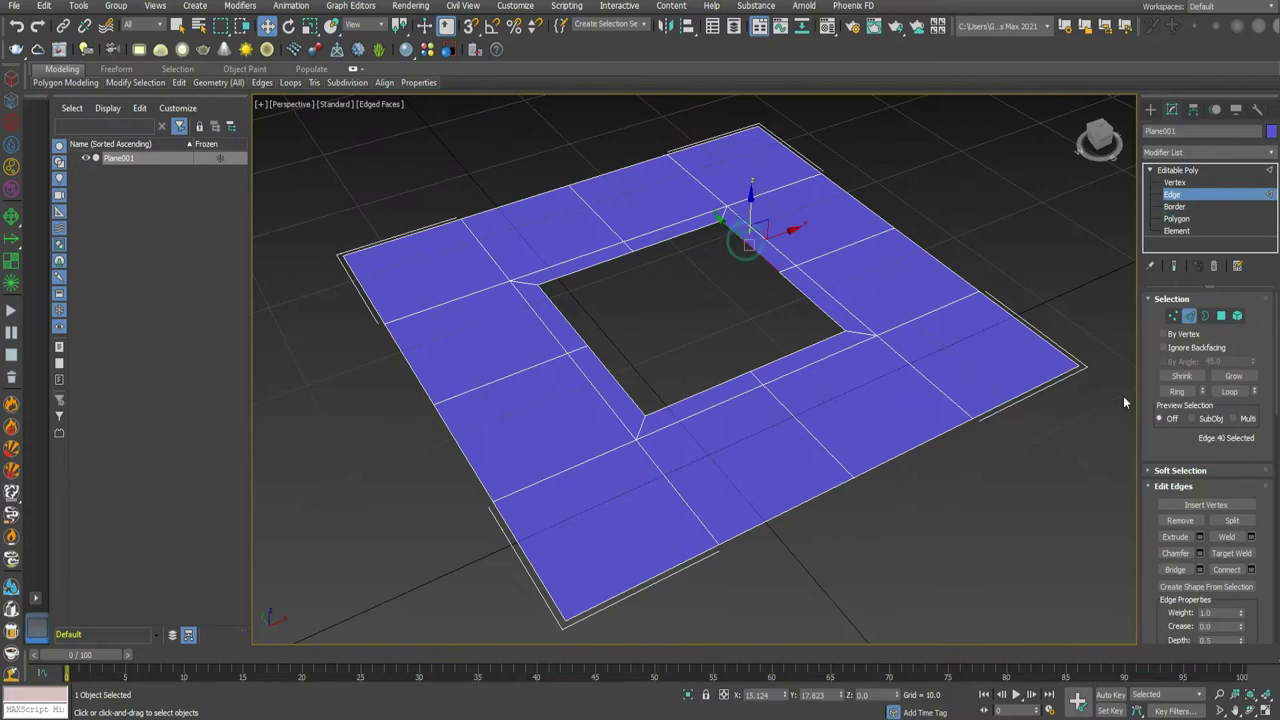
- Select the hole's border loop, make it a circle with Loop Tools, and scale it down
left_click(1230, 392)
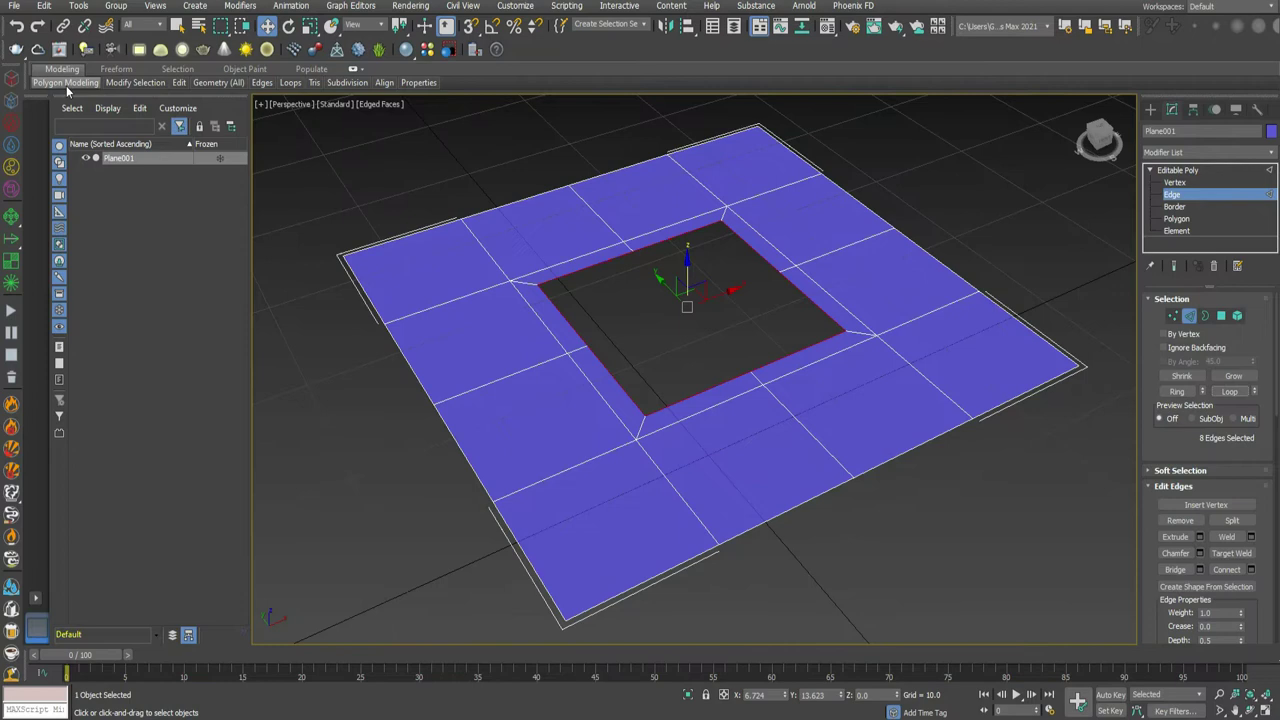
mouse_move(290, 82)
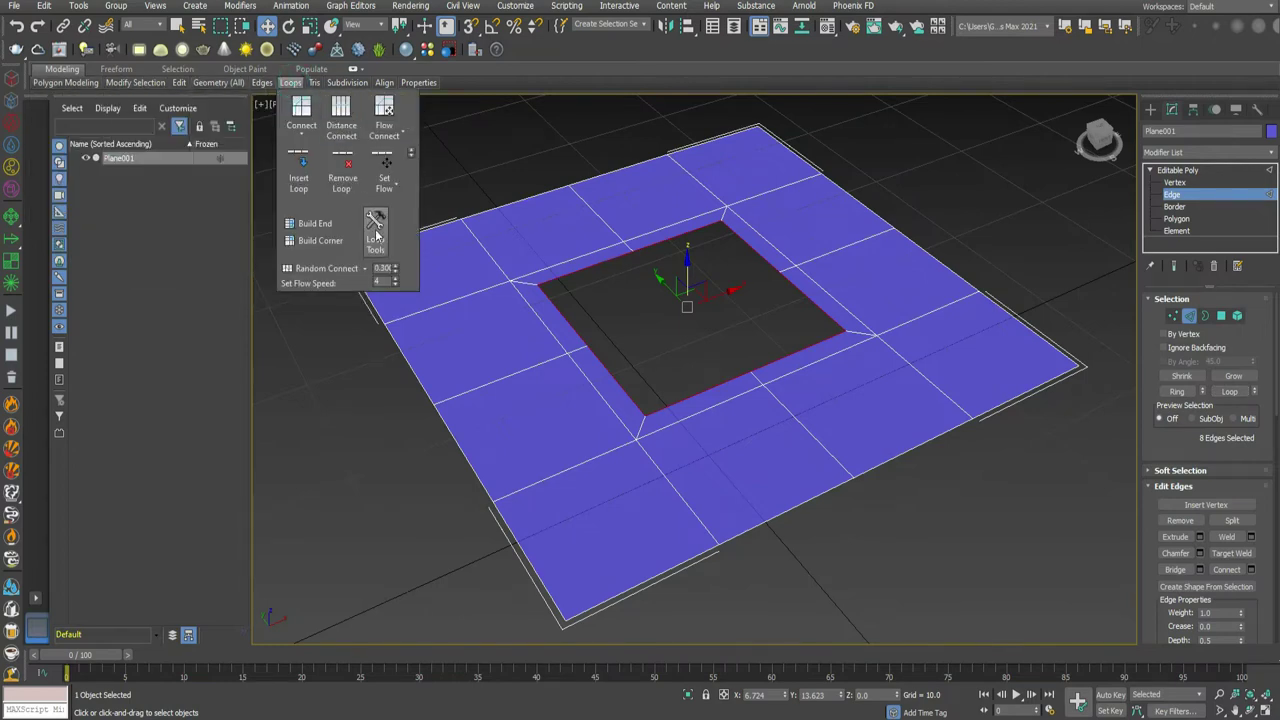
left_click(375, 232)
left_click(130, 385)
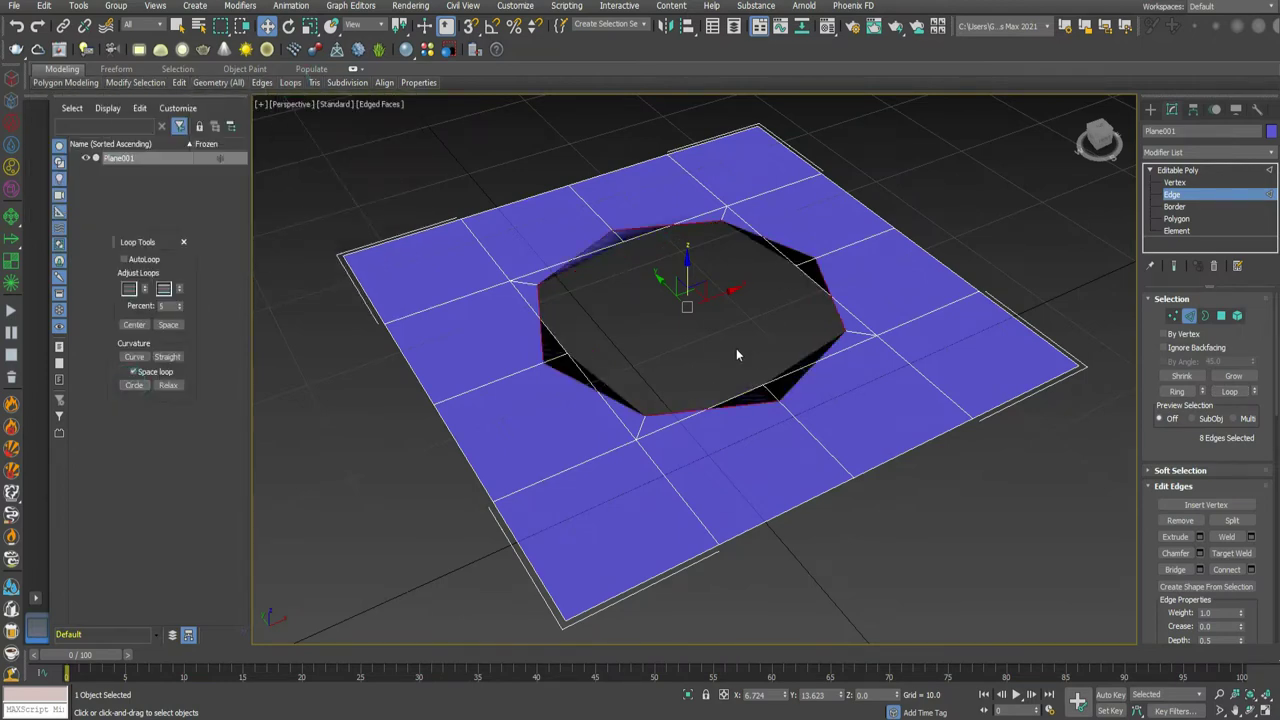
right_click(690, 308)
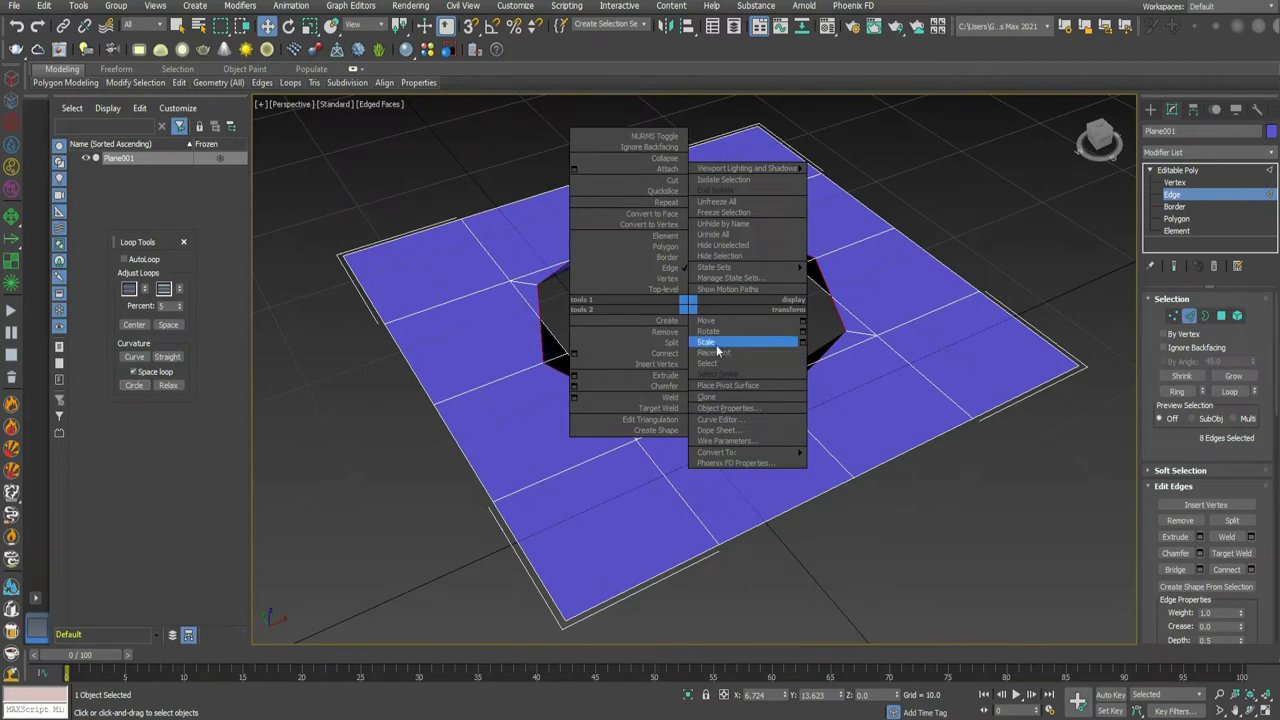
left_click(717, 342)
left_click_drag(689, 313, 677, 334)
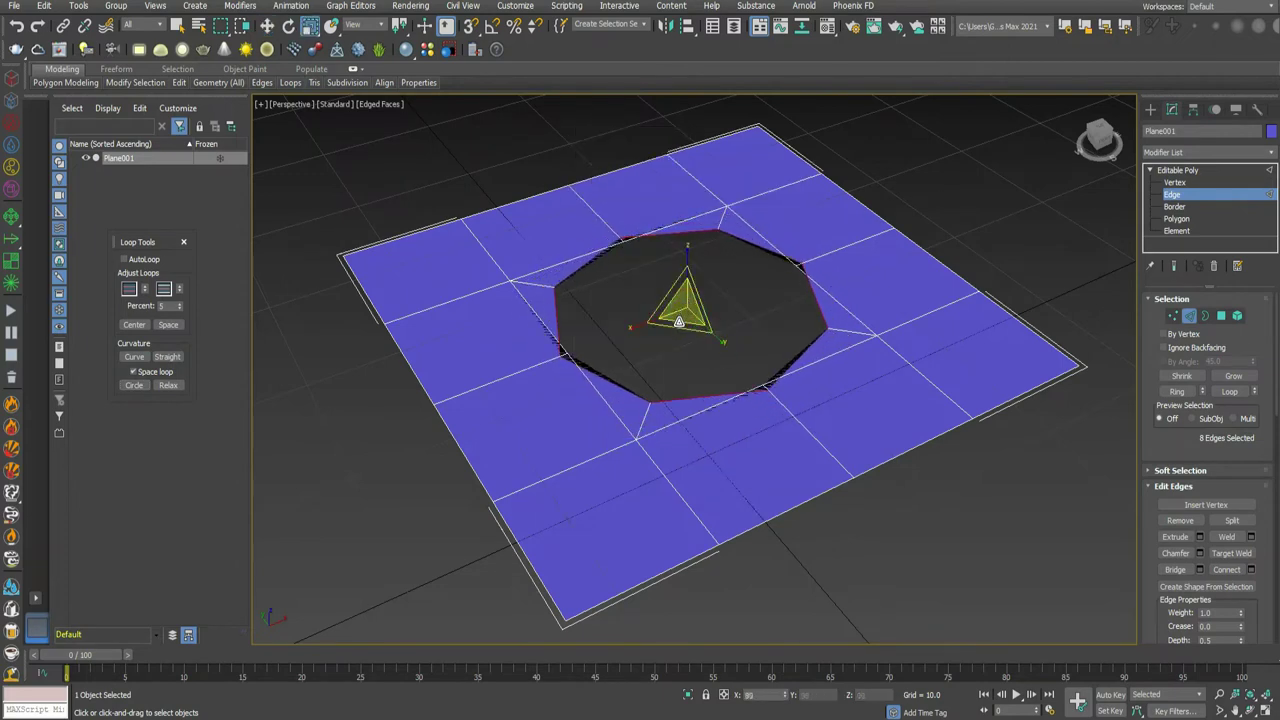
left_click_drag(677, 334, 675, 368)
- Shift-drag the round border down about 3 units to form a short inner wall
right_click(687, 314)
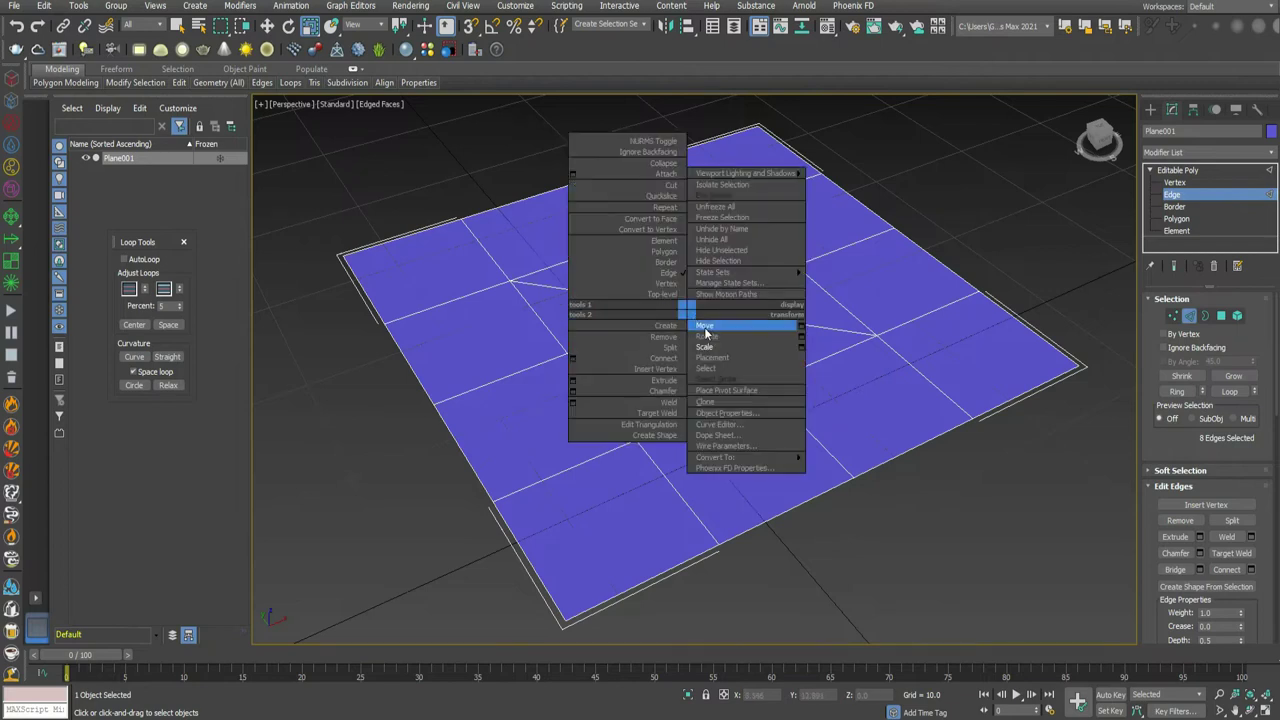
left_click(706, 327)
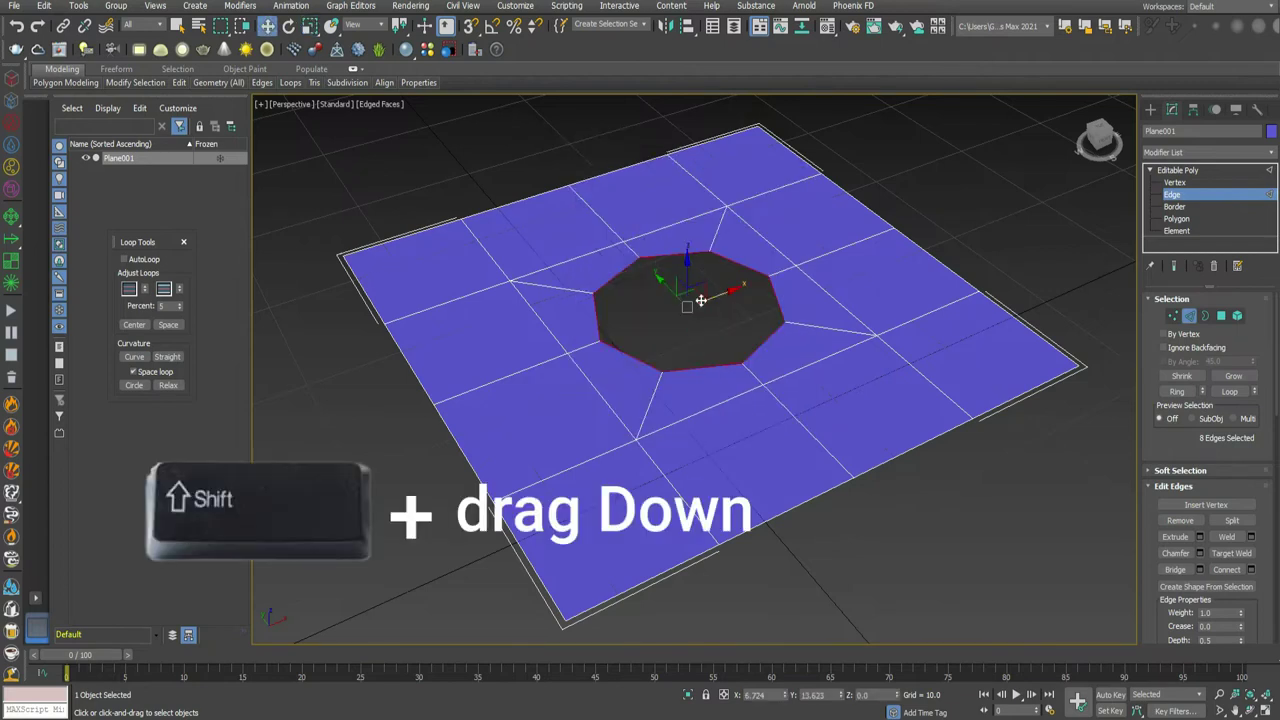
left_click_drag(686, 268, 686, 307, "shift")
left_click(1178, 170)
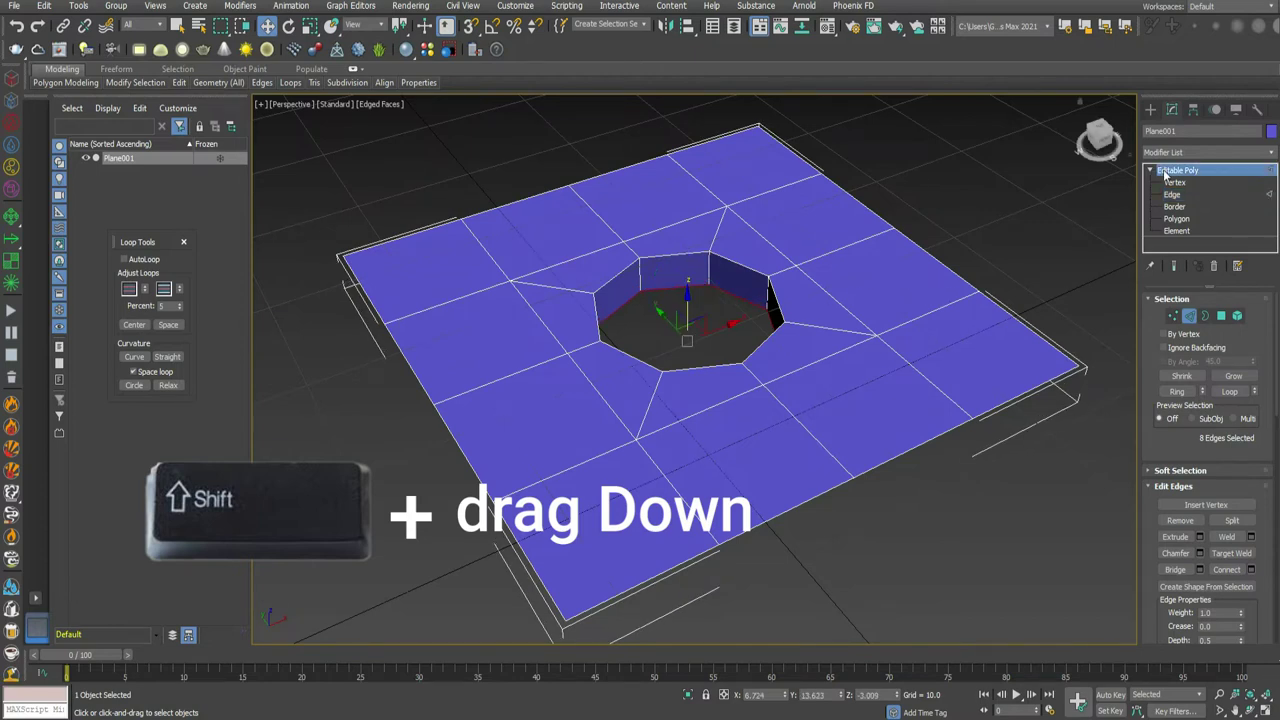
left_click(1205, 152)
- Add a TurboSmooth modifier to the holed plane from the Modifier List
scroll(1190, 547, "down", 2)
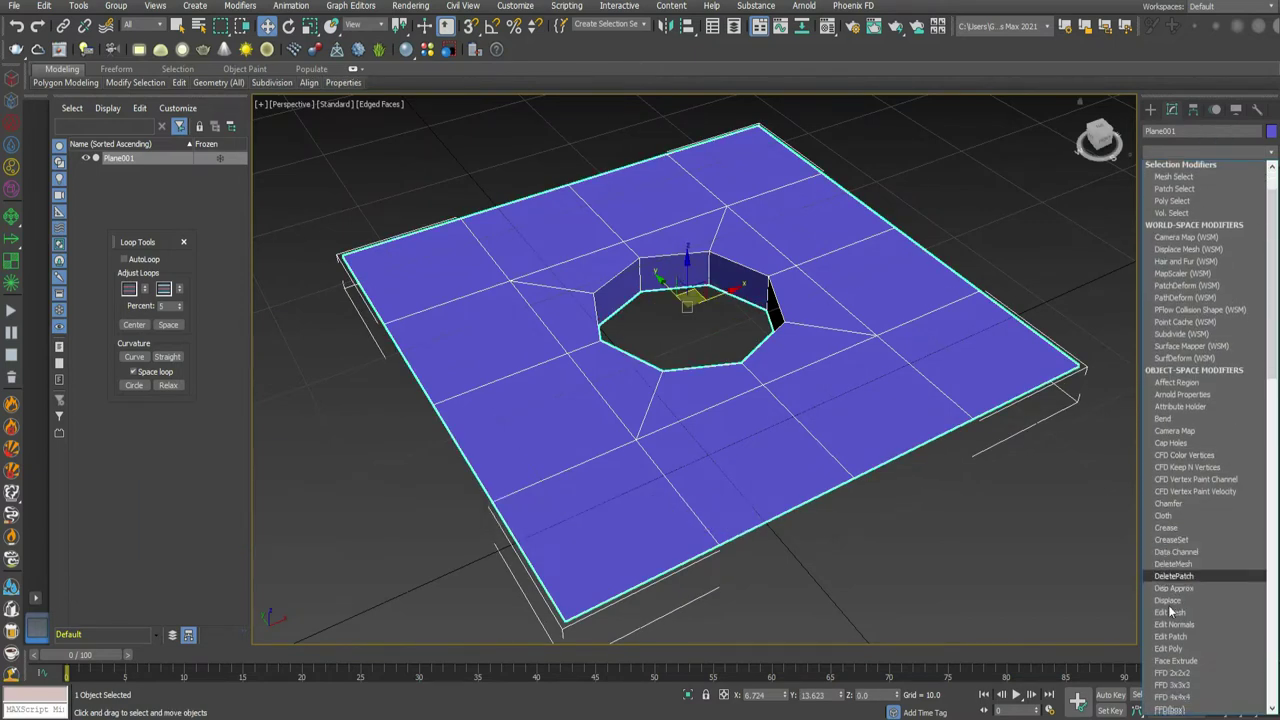
scroll(1195, 547, "down", 5)
scroll(1195, 547, "down", 4)
scroll(1194, 547, "down", 3)
scroll(1194, 547, "down", 2)
scroll(1194, 547, "down", 3)
scroll(1193, 541, "down", 1)
scroll(1193, 541, "down", 1)
scroll(1193, 541, "down", 1)
scroll(1193, 541, "down", 1)
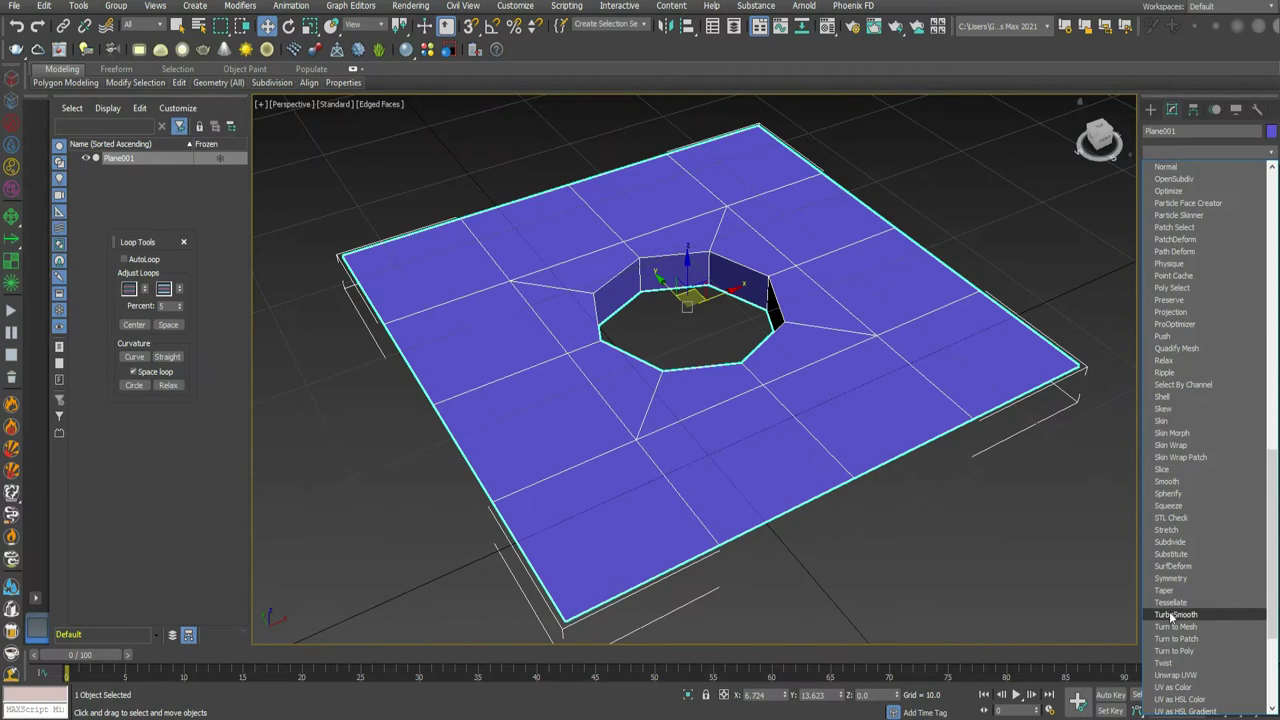
left_click(1174, 614)
- Set TurboSmooth Iterations to 3, overshooting to 5 first, and tilt the view down
left_click(1249, 320)
left_click(1249, 320)
left_click(1249, 320)
left_click(1250, 327)
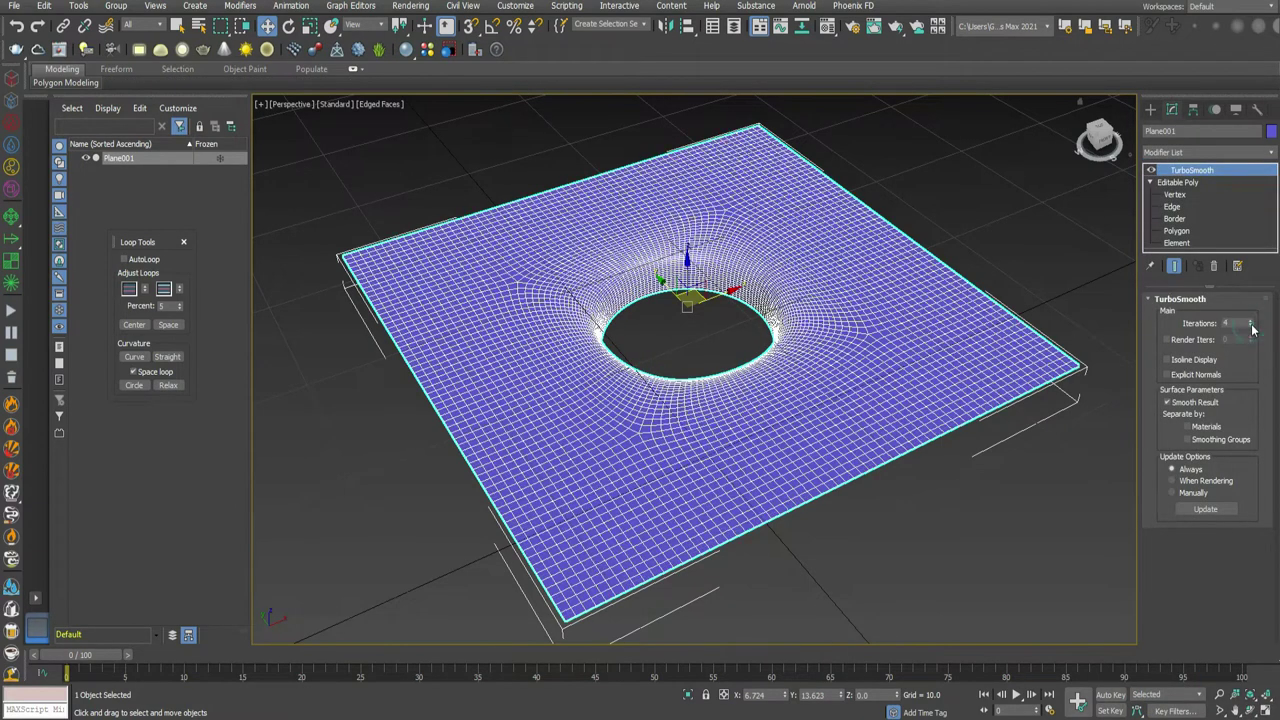
left_click(1250, 327)
left_click_drag(1100, 140, 1100, 140)
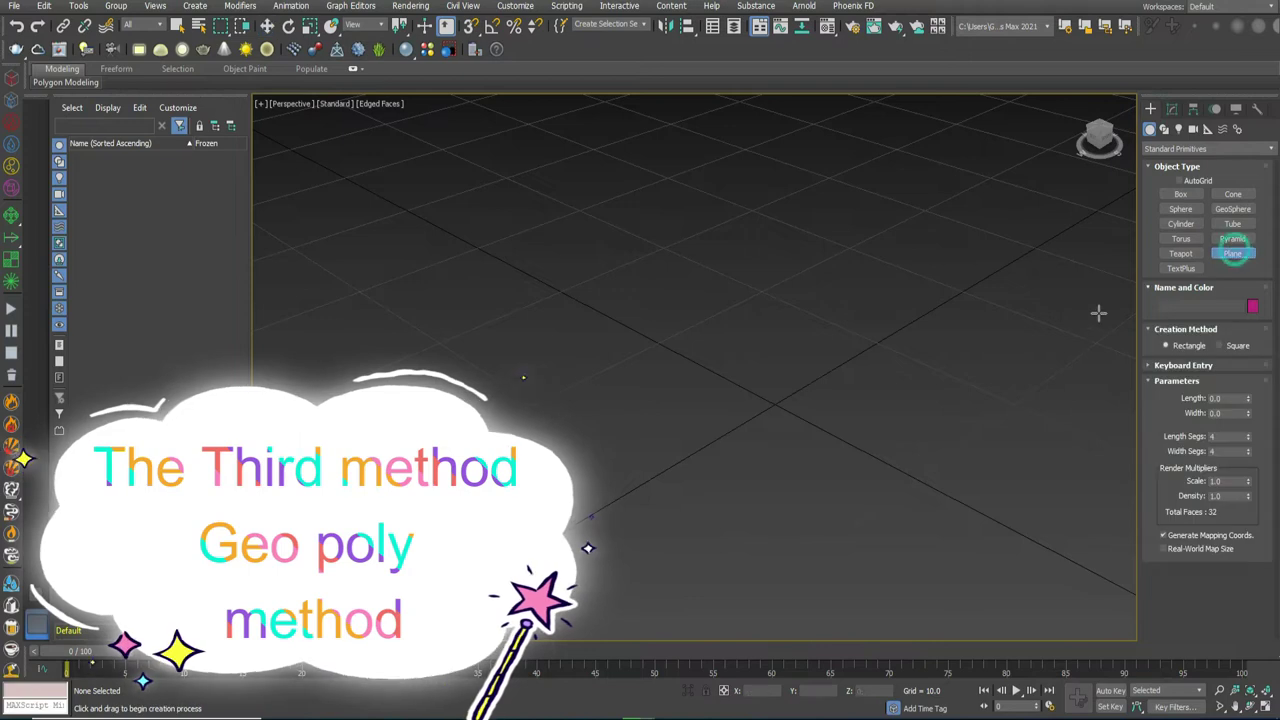
- Draw a new plane and set its Length and Width to 40
left_click_drag(1066, 319, 333, 343)
left_click(1246, 398)
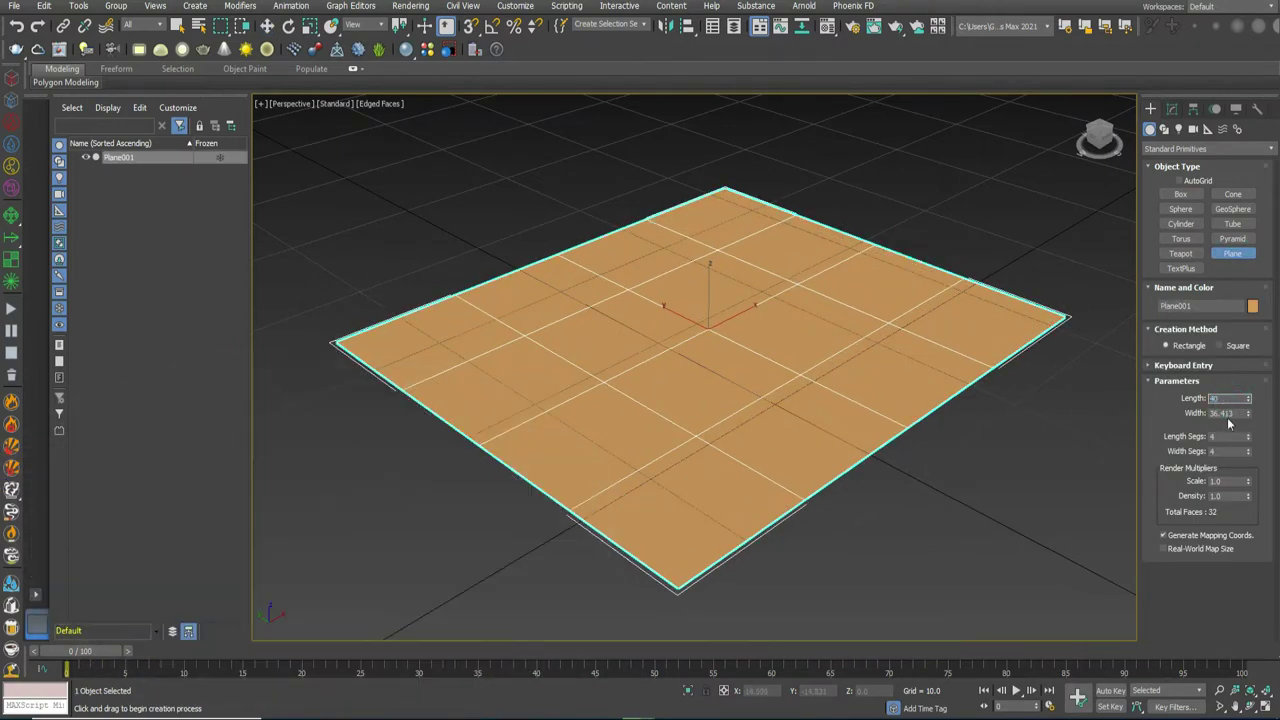
left_click(1239, 413)
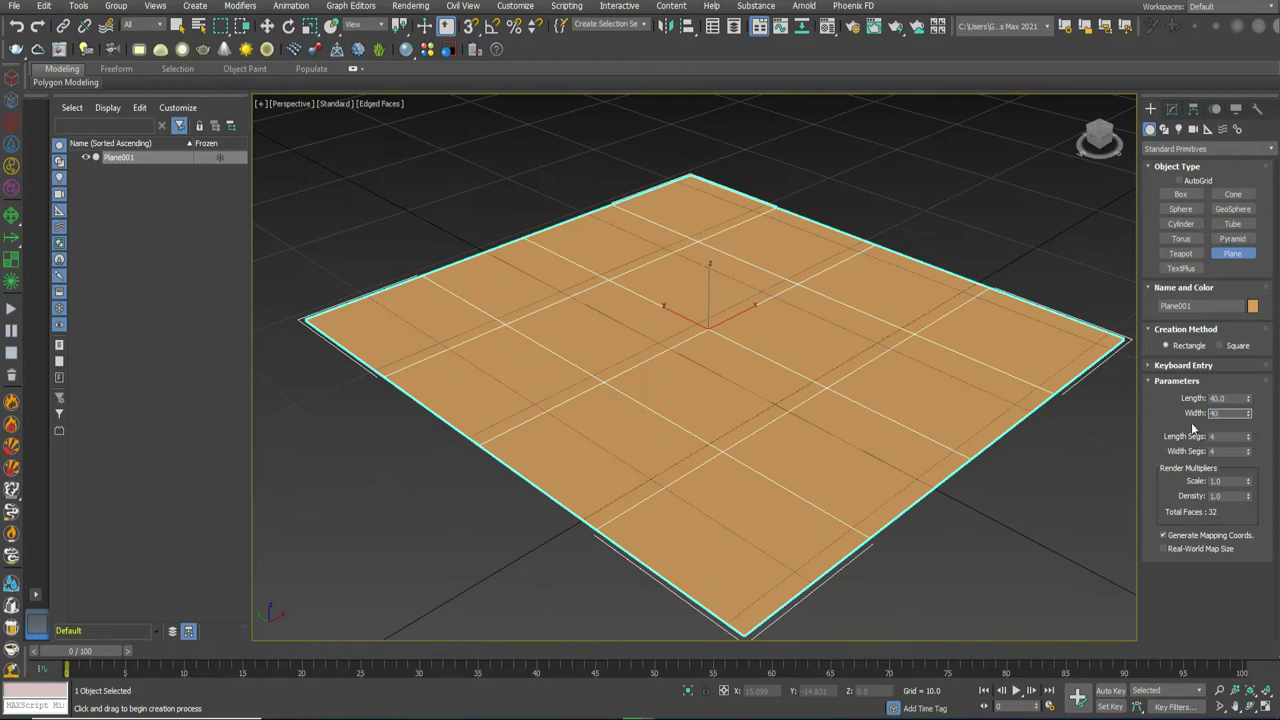
key("Return")
mouse_move(766, 374)
middle_mouse_down()
mouse_move(709, 314)
mouse_move(754, 309)
middle_mouse_up()
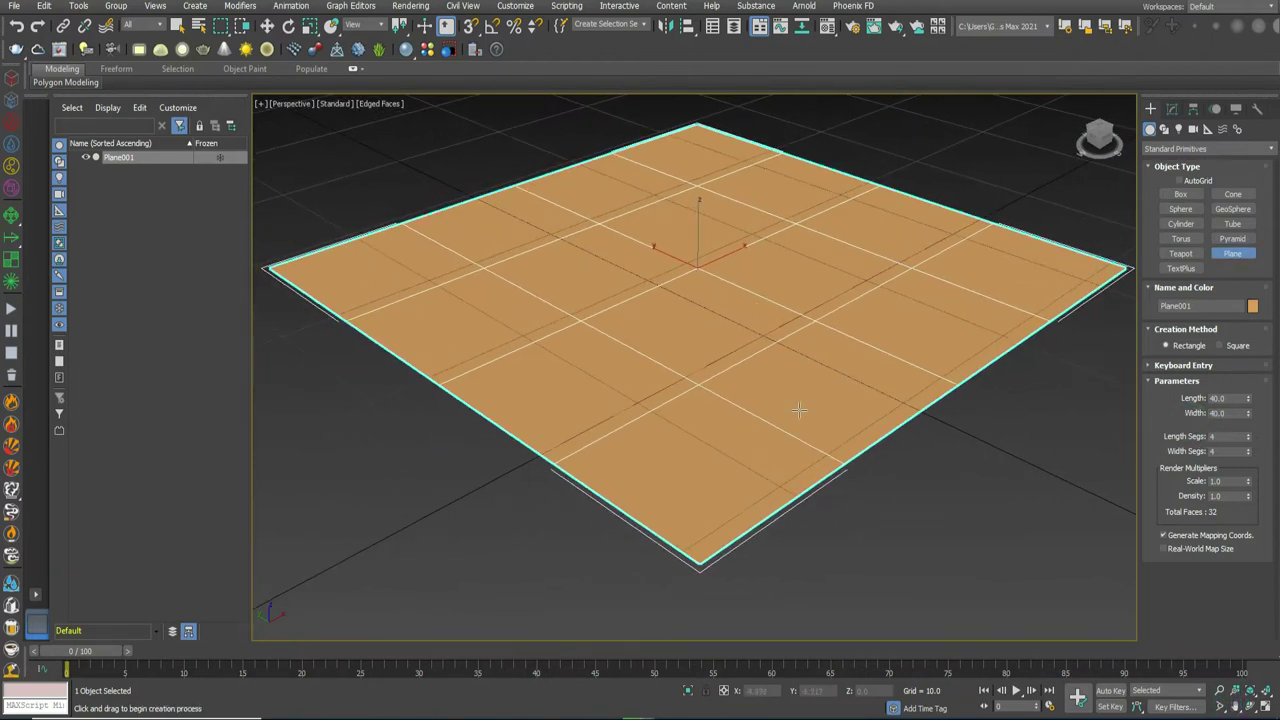
right_click(819, 379)
mouse_move(800, 374)
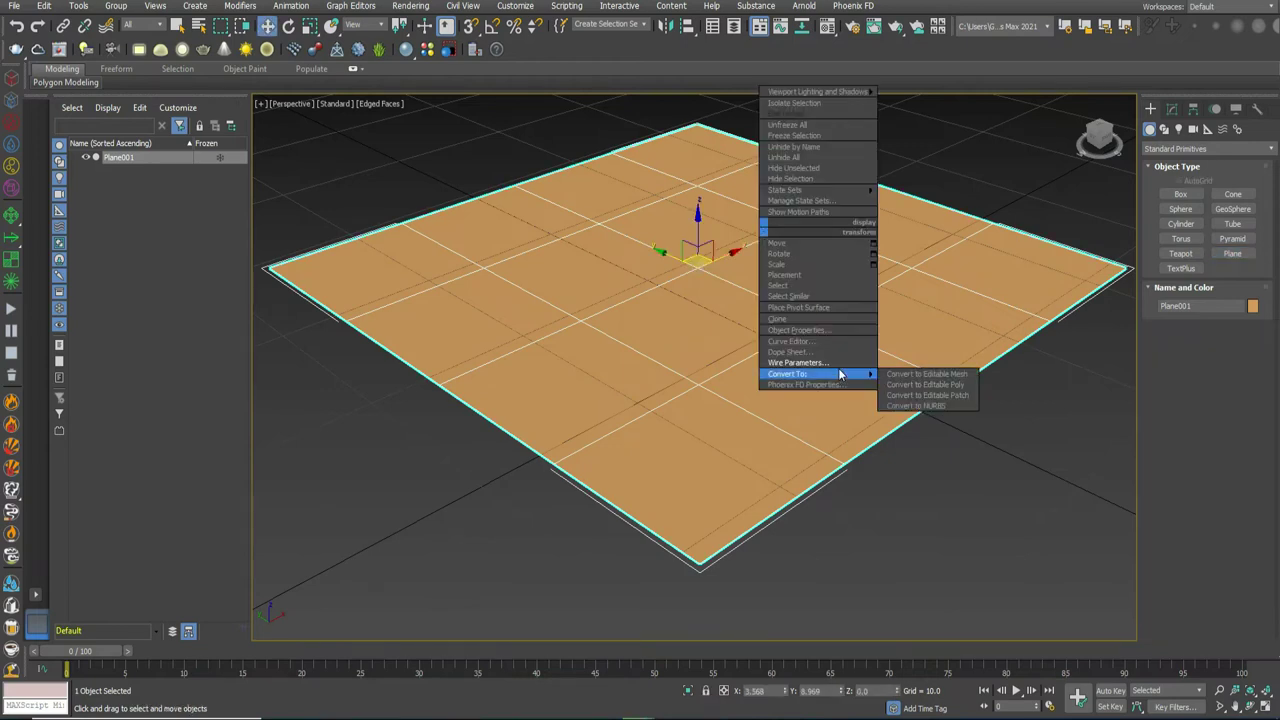
- Convert the plane to Editable Poly and select its four central polygons
left_click(927, 385)
left_click(1149, 169)
left_click(1180, 218)
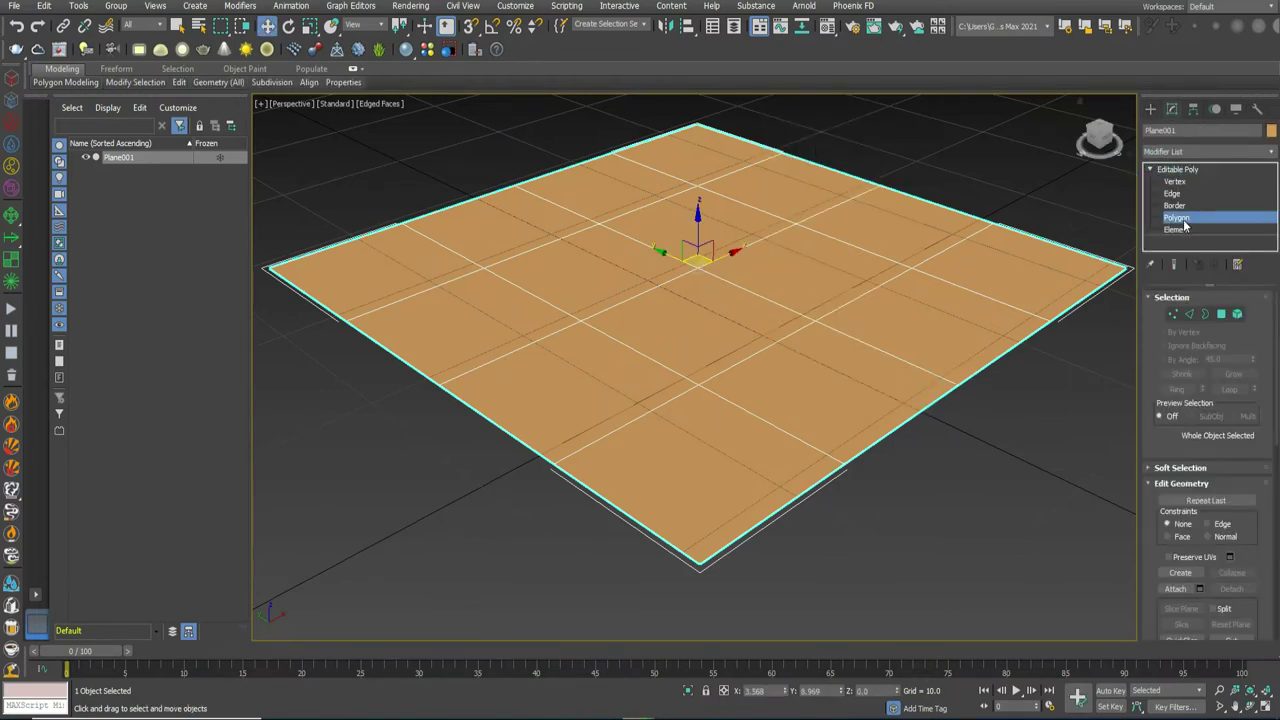
left_click(672, 230)
left_click(628, 275, "ctrl")
left_click(700, 325, "ctrl")
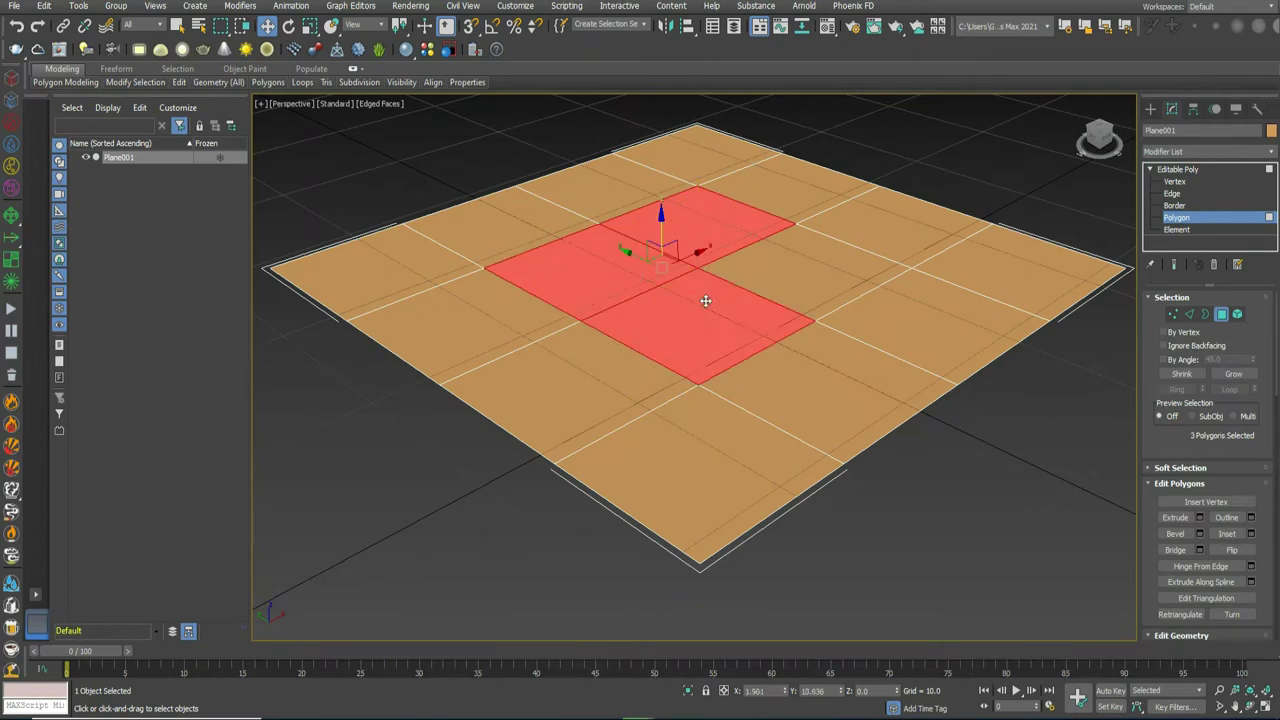
left_click(790, 268, "ctrl")
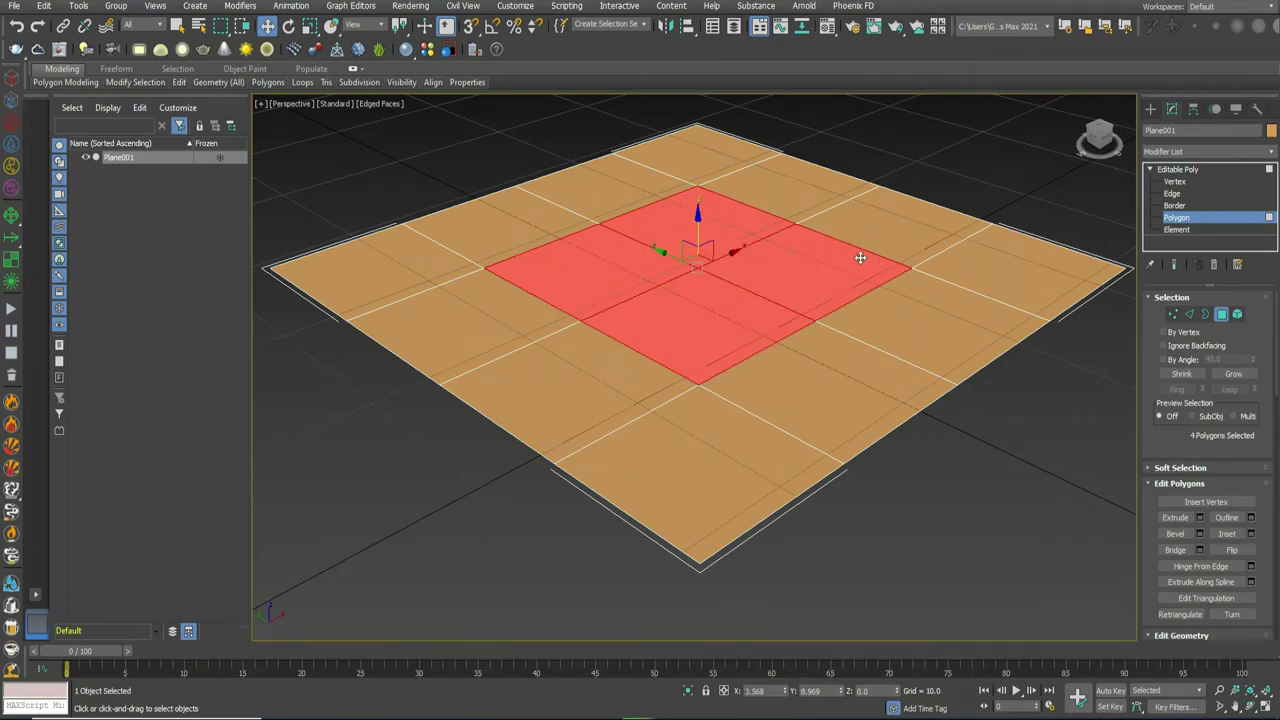
- Inset the four central polygons into a smaller inner square
left_click(1251, 533)
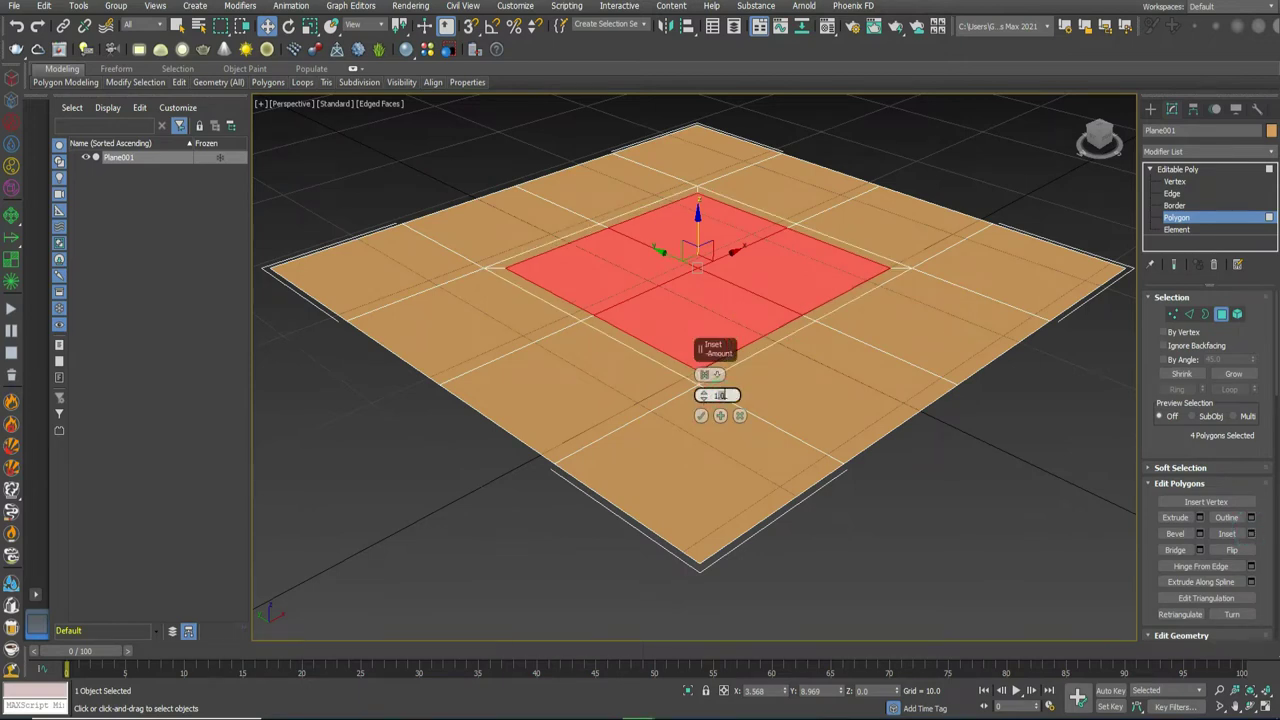
left_click(701, 413)
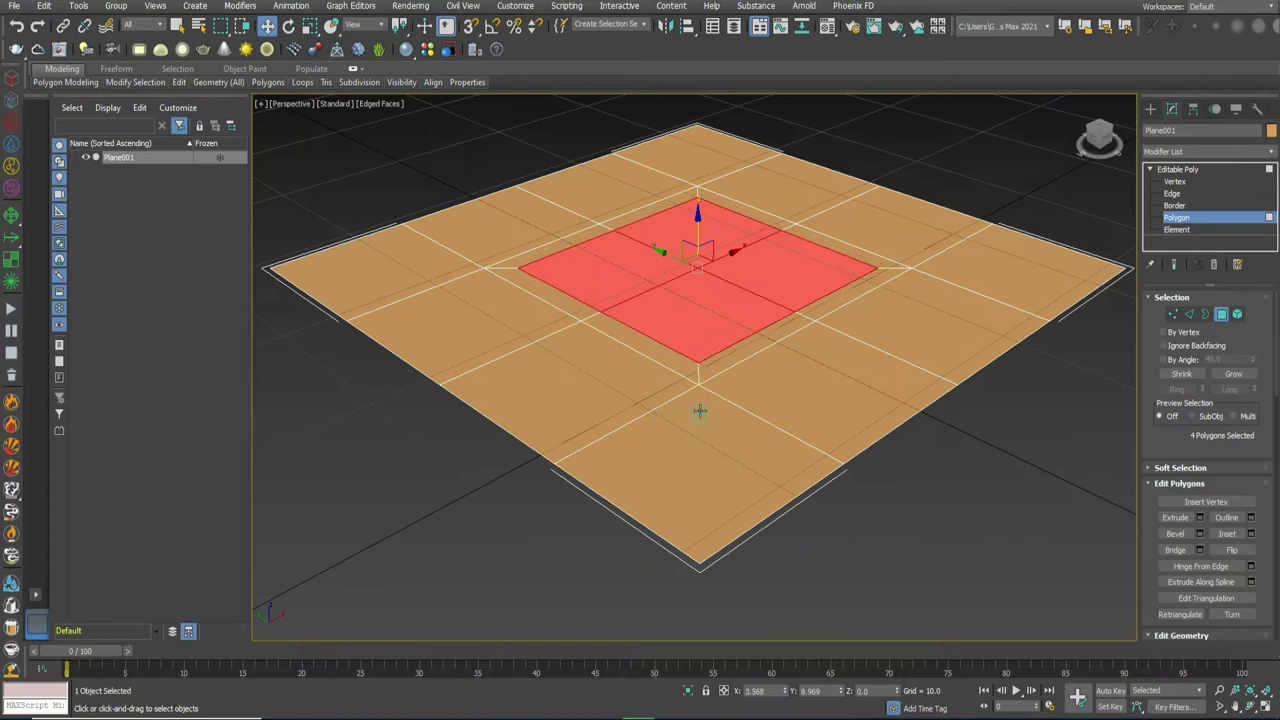
left_click(1173, 193)
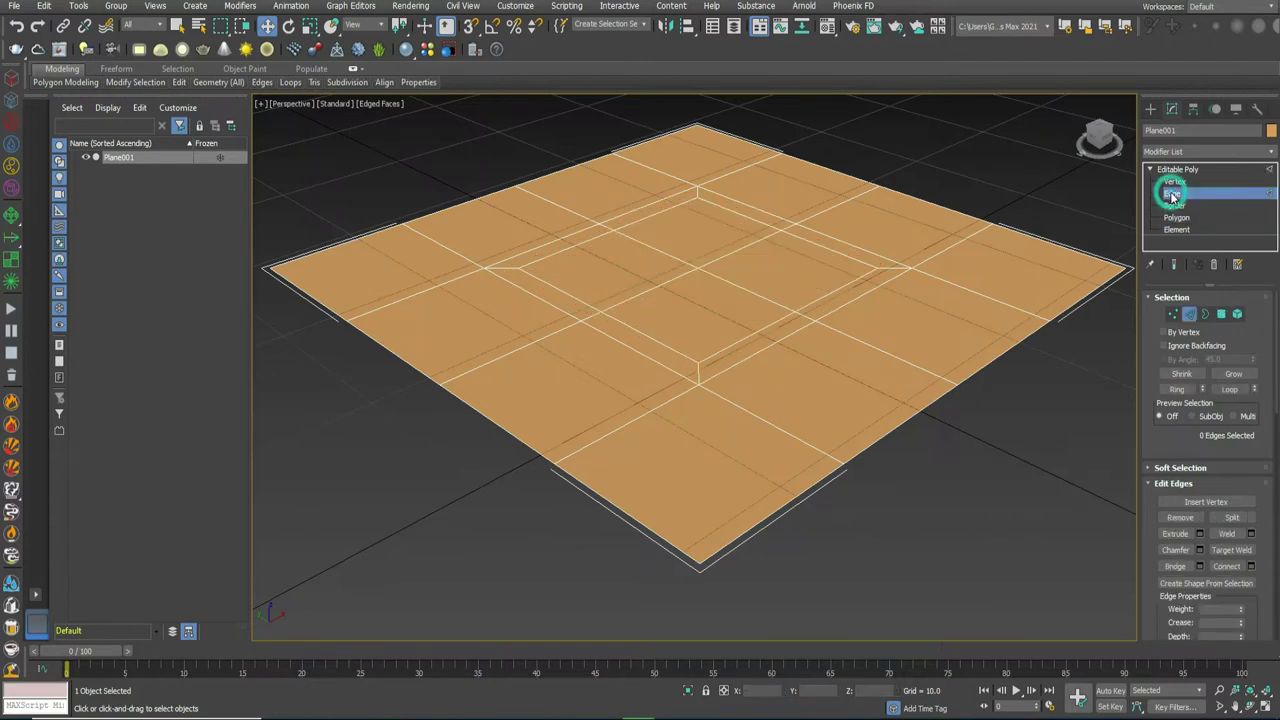
- Remove the four inner cross edges of the inset square
left_click(721, 256)
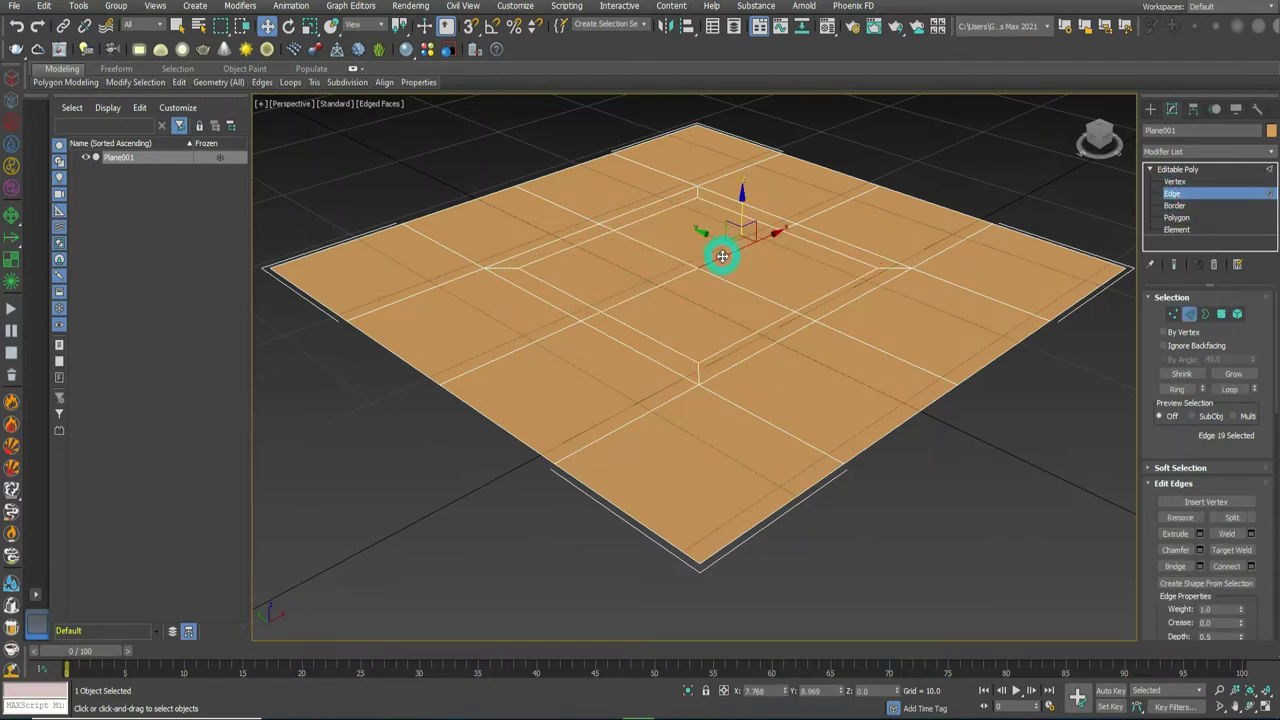
left_click(660, 252, "ctrl")
left_click(658, 283, "ctrl")
left_click(730, 282, "ctrl")
right_click(710, 258)
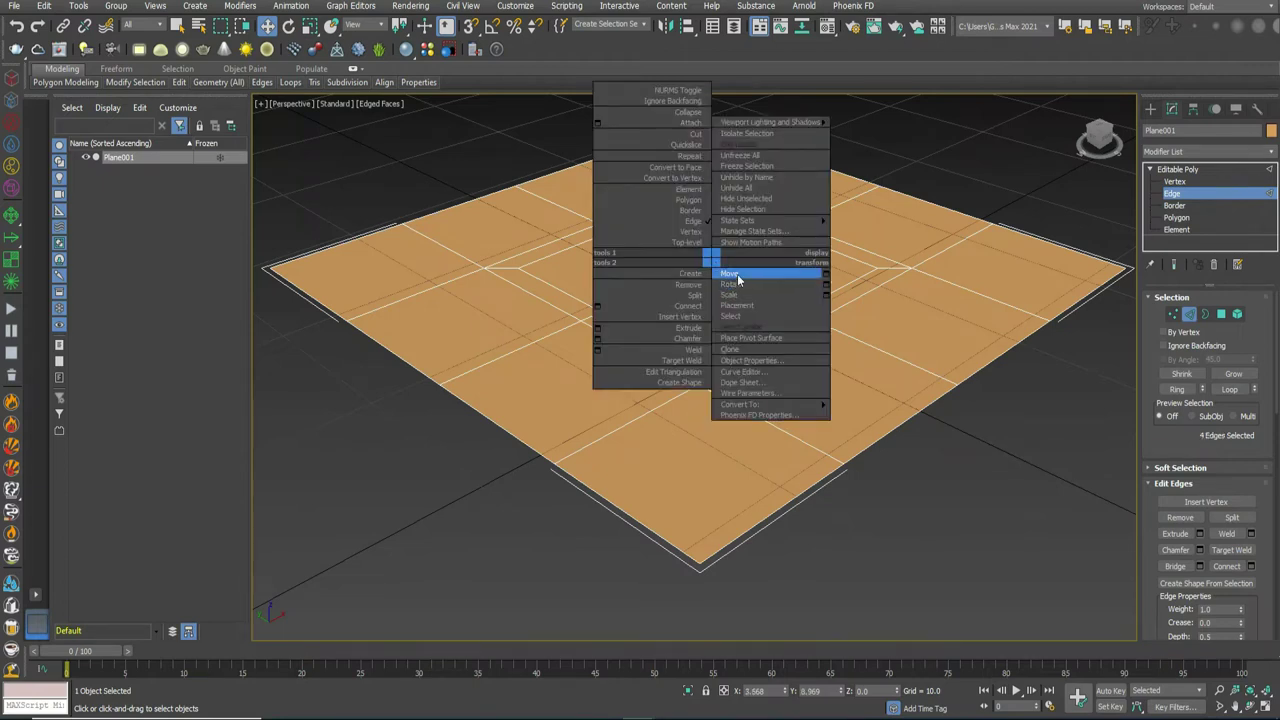
left_click(686, 286)
- Select the merged inner square polygon and apply GeoPoly to make it an octagon
double_click(786, 222)
left_click(1176, 218)
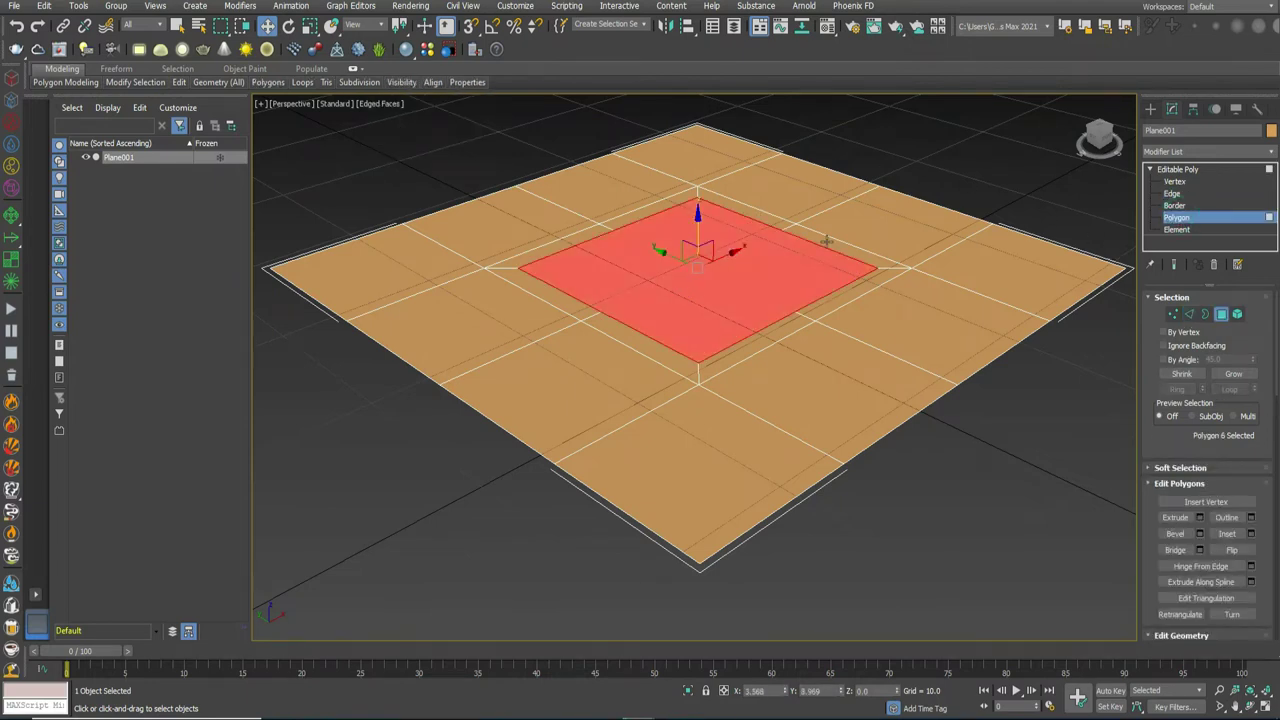
left_click(268, 82)
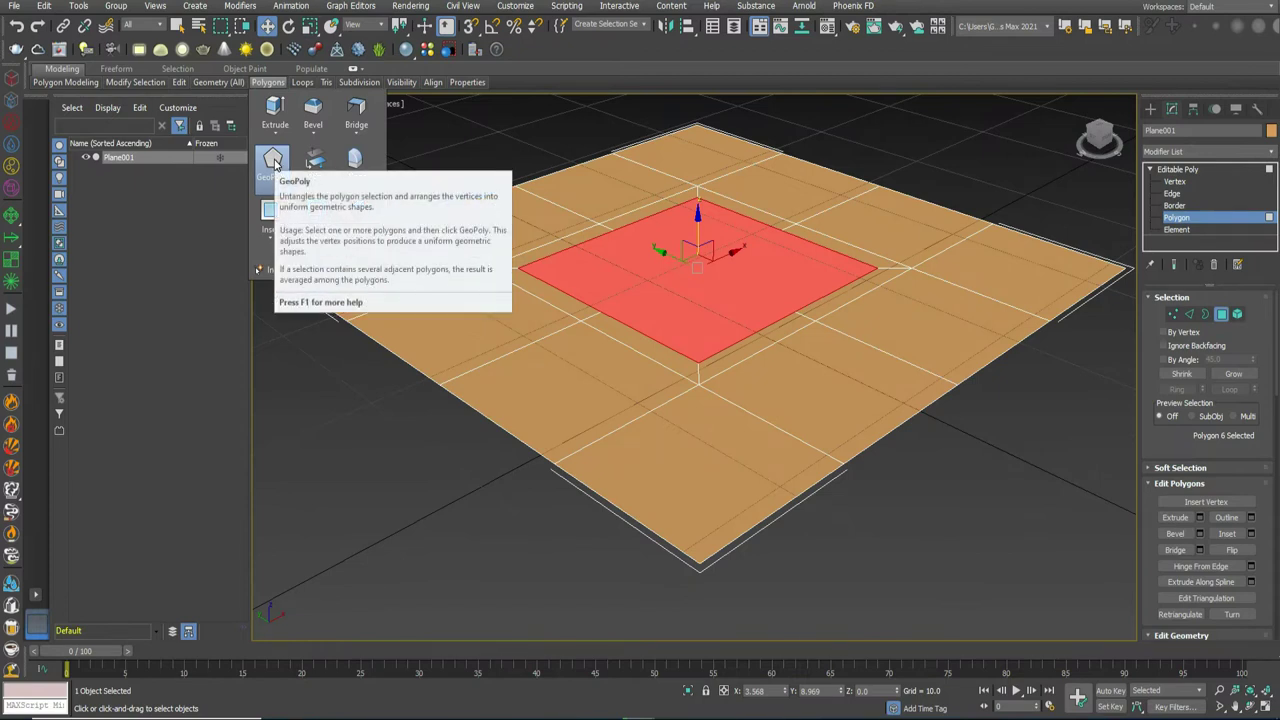
left_click(273, 161)
- Scale the octagon polygon down around its centre
right_click(694, 251)
left_click(715, 290)
mouse_move(697, 264)
left_mouse_down()
mouse_move(686, 293)
mouse_move(690, 280)
left_mouse_up()
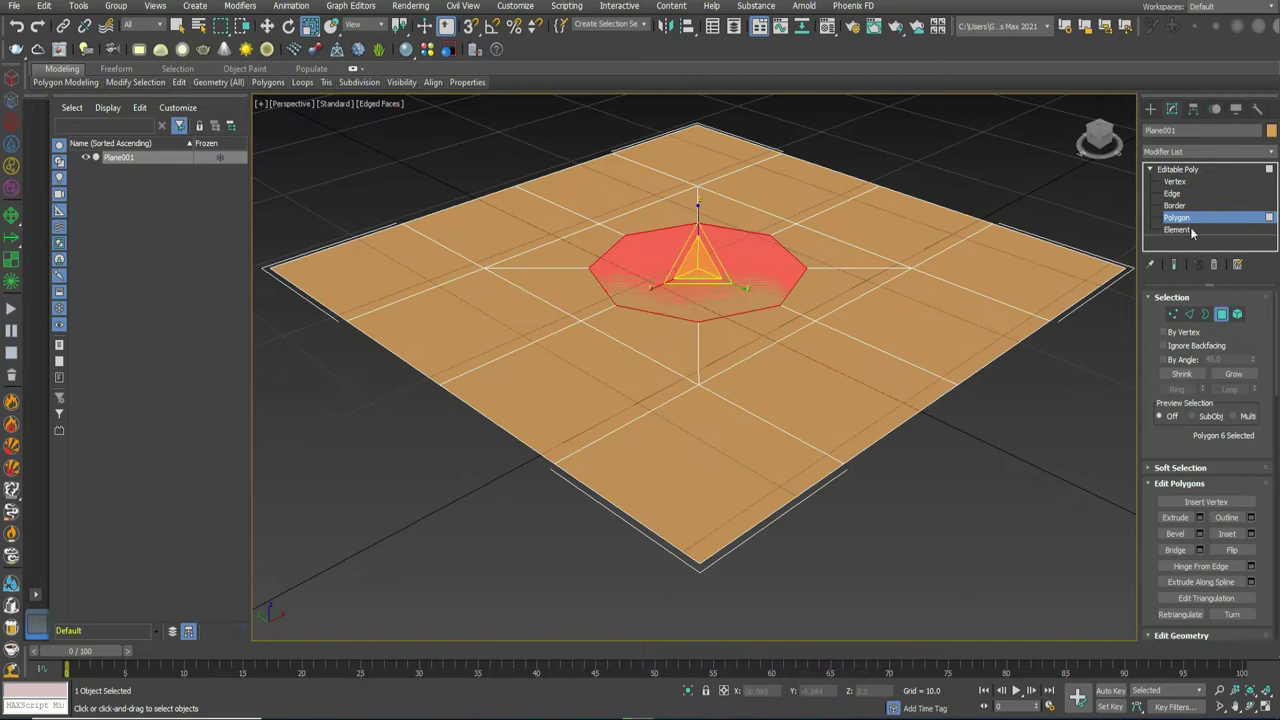
- Extrude the octagon downward by -3.63 and delete its floor to open the hole
left_click(1201, 518)
mouse_move(703, 395)
left_mouse_down()
mouse_move(708, 467)
mouse_move(740, 458)
left_mouse_up()
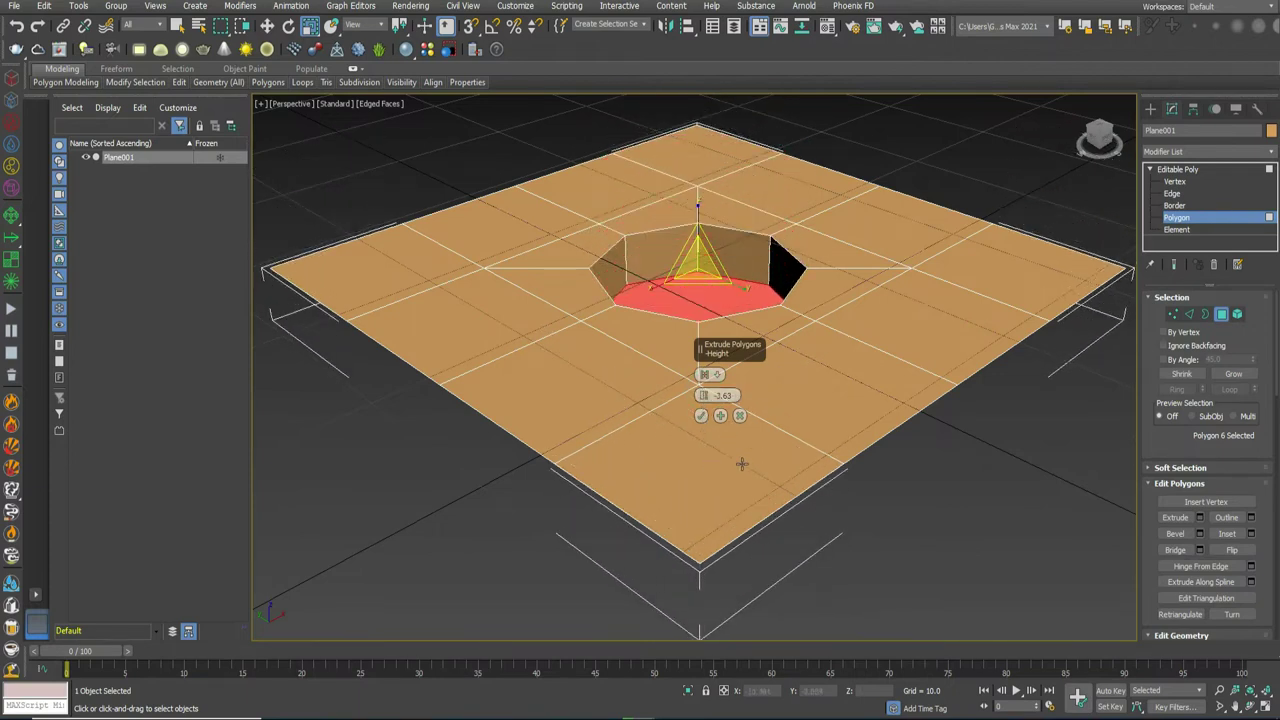
left_click(701, 415)
key("Delete")
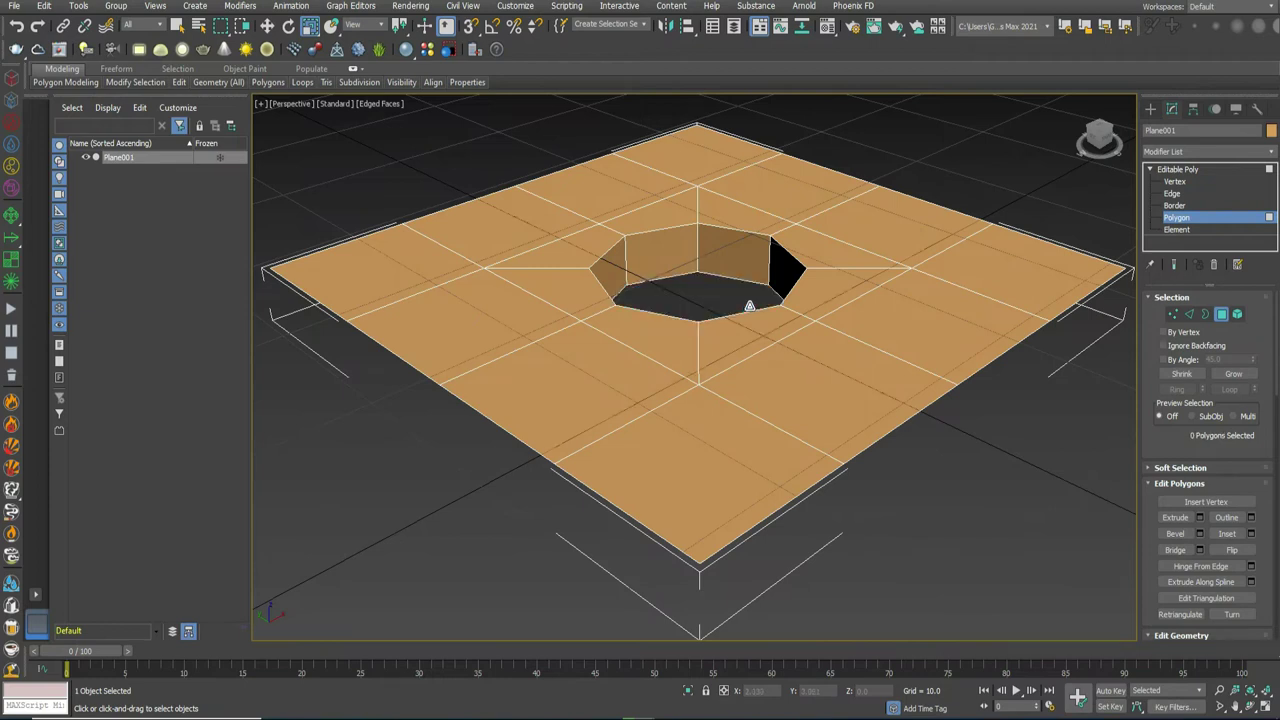
- Add TurboSmooth to the holed plane with Iterations set to 3
left_click(1178, 169)
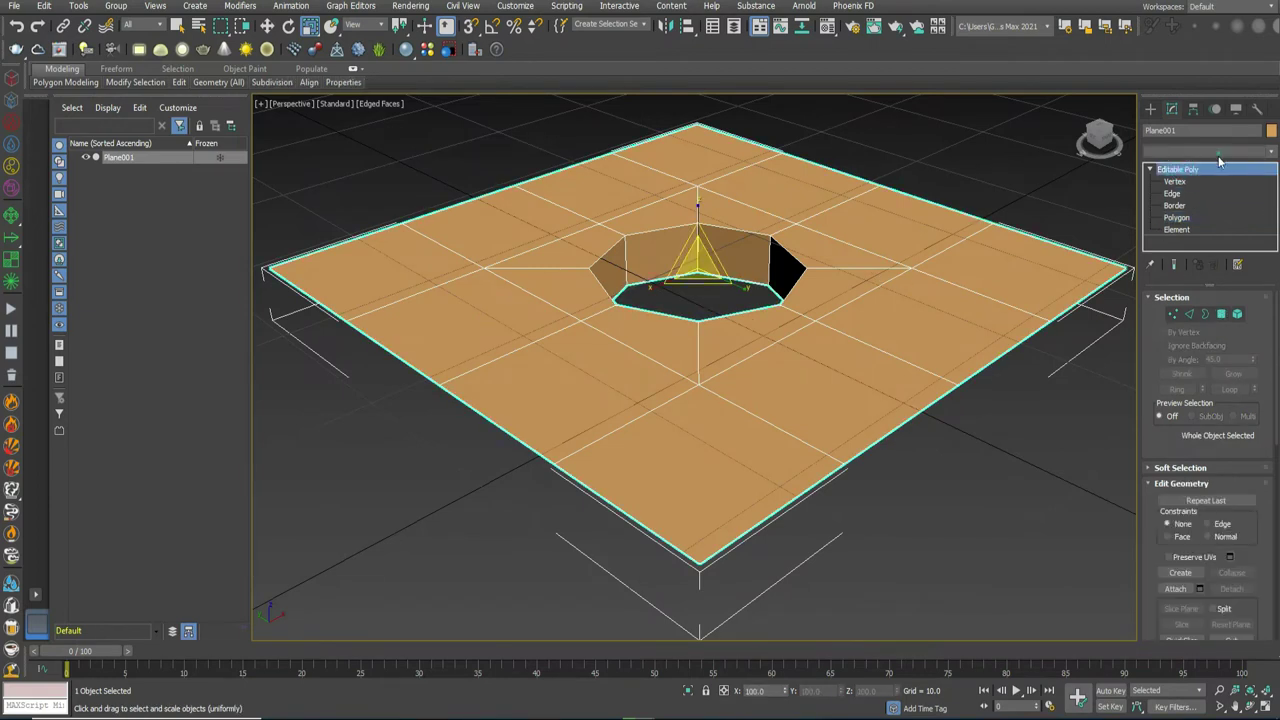
left_click(1208, 151)
scroll(1209, 579, "down", 3)
scroll(1210, 510, "down", 3)
scroll(1212, 456, "down", 4)
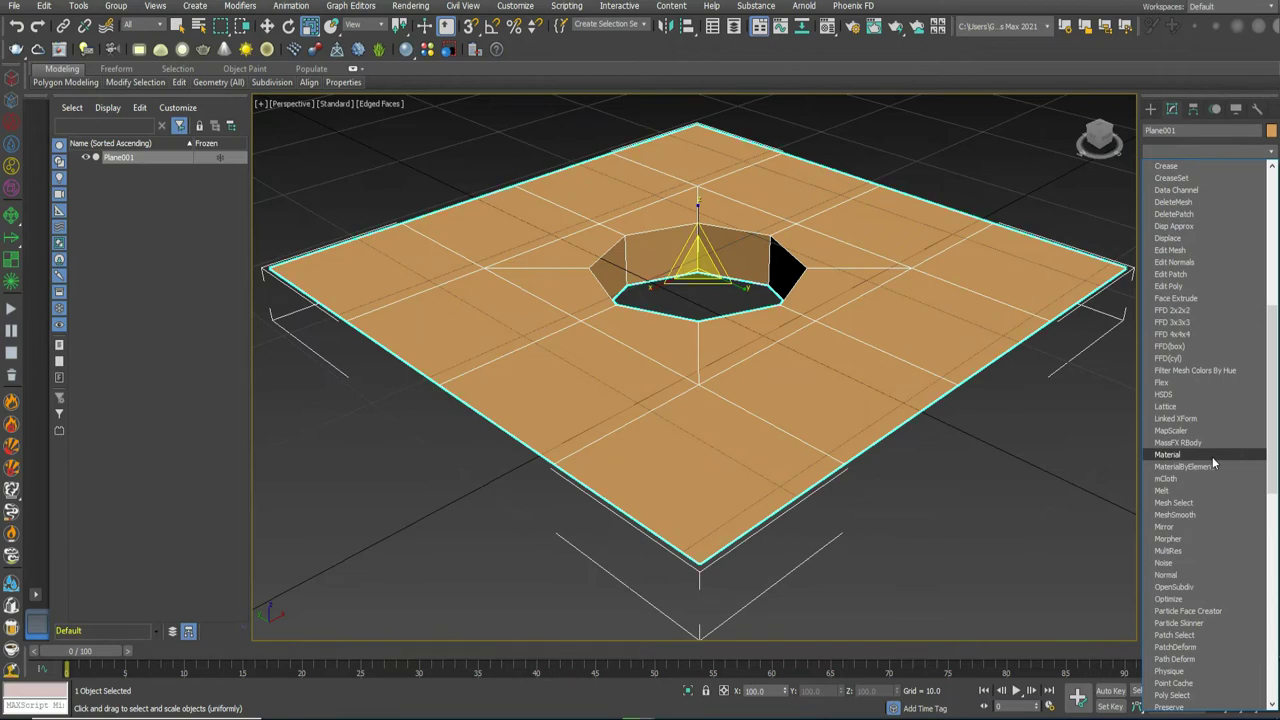
scroll(1212, 456, "down", 3)
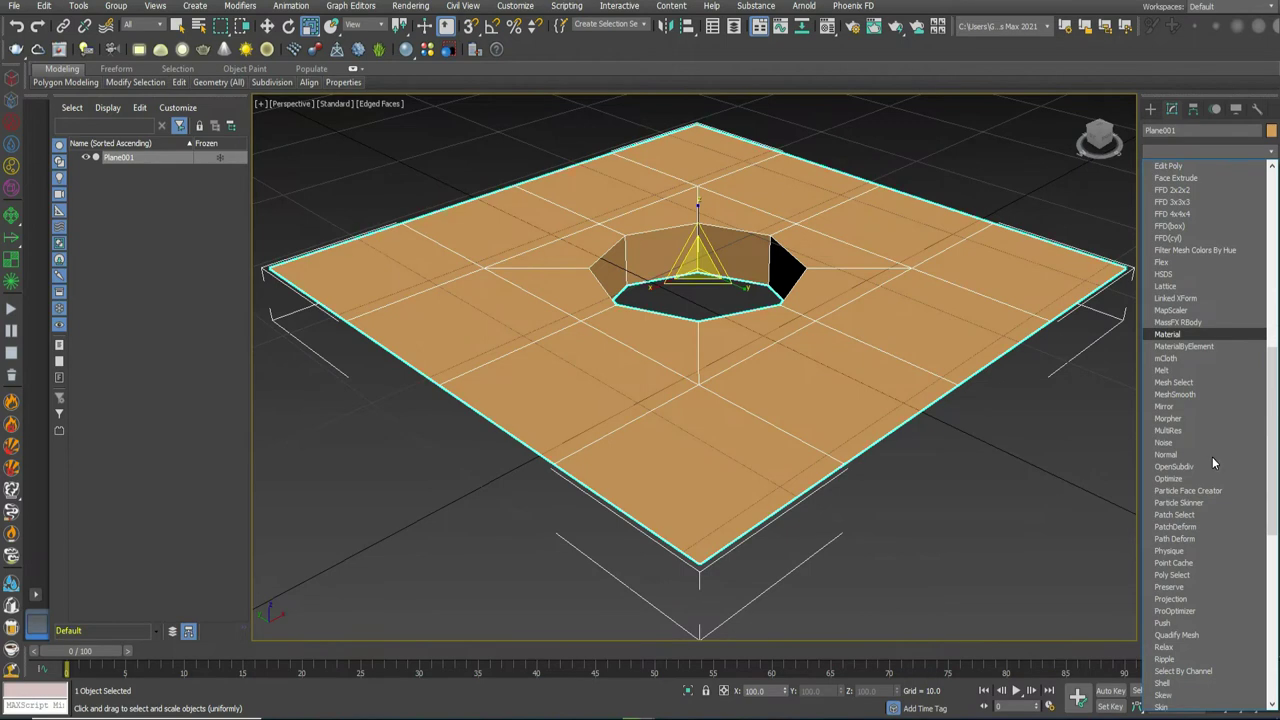
scroll(1212, 456, "down", 4)
scroll(1212, 456, "down", 4)
scroll(1211, 456, "down", 4)
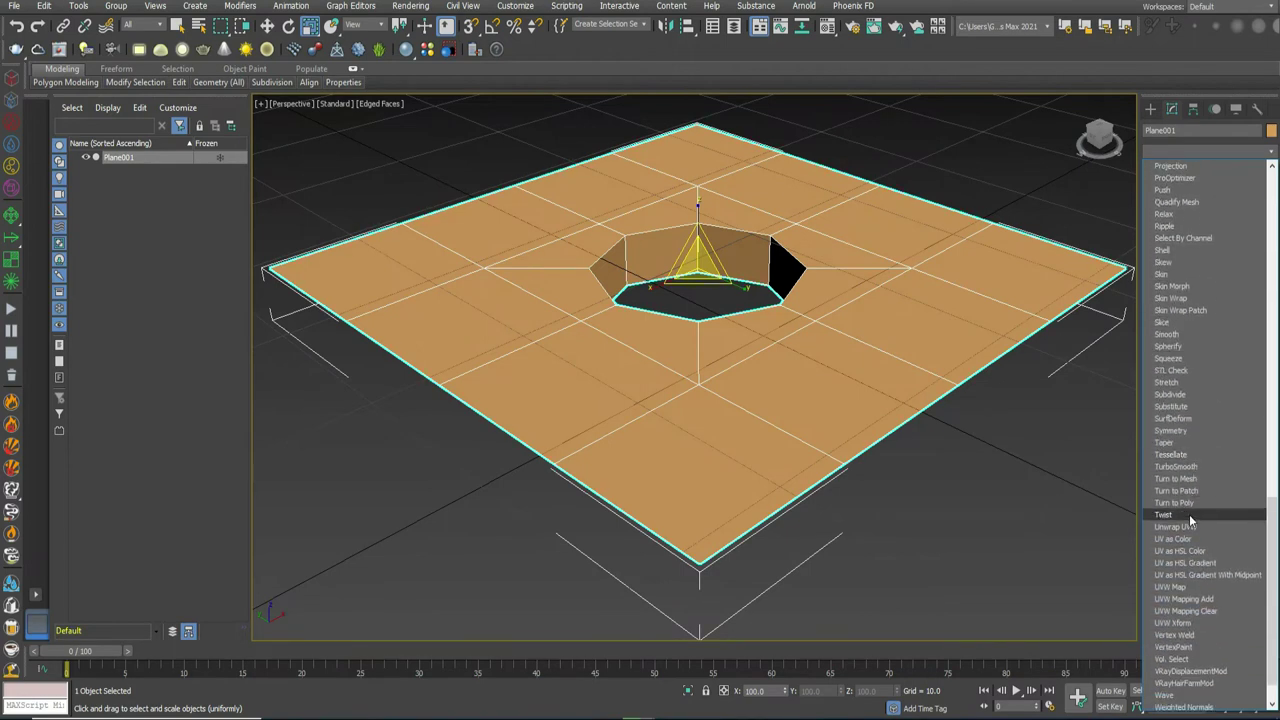
left_click(1188, 467)
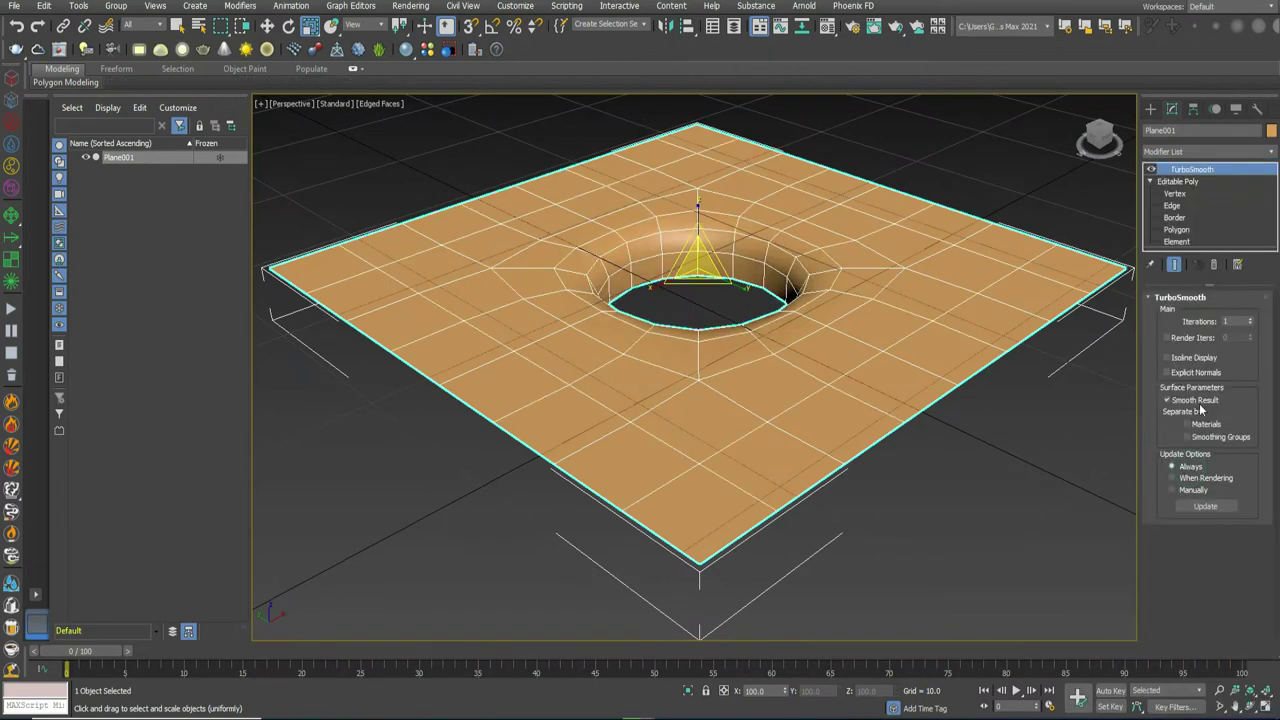
left_click(1250, 320)
left_click(1250, 320)
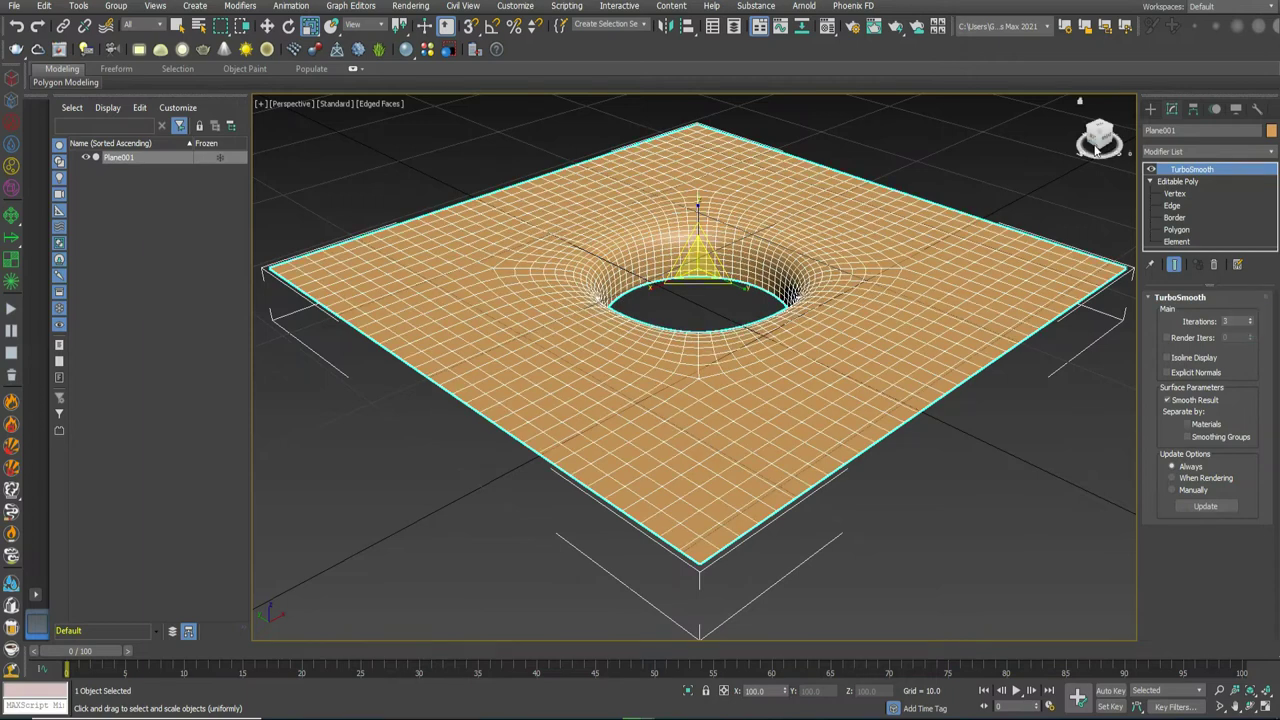
- Turn off Edged Faces in the viewport and orbit around the smoothed plane
left_click(383, 108)
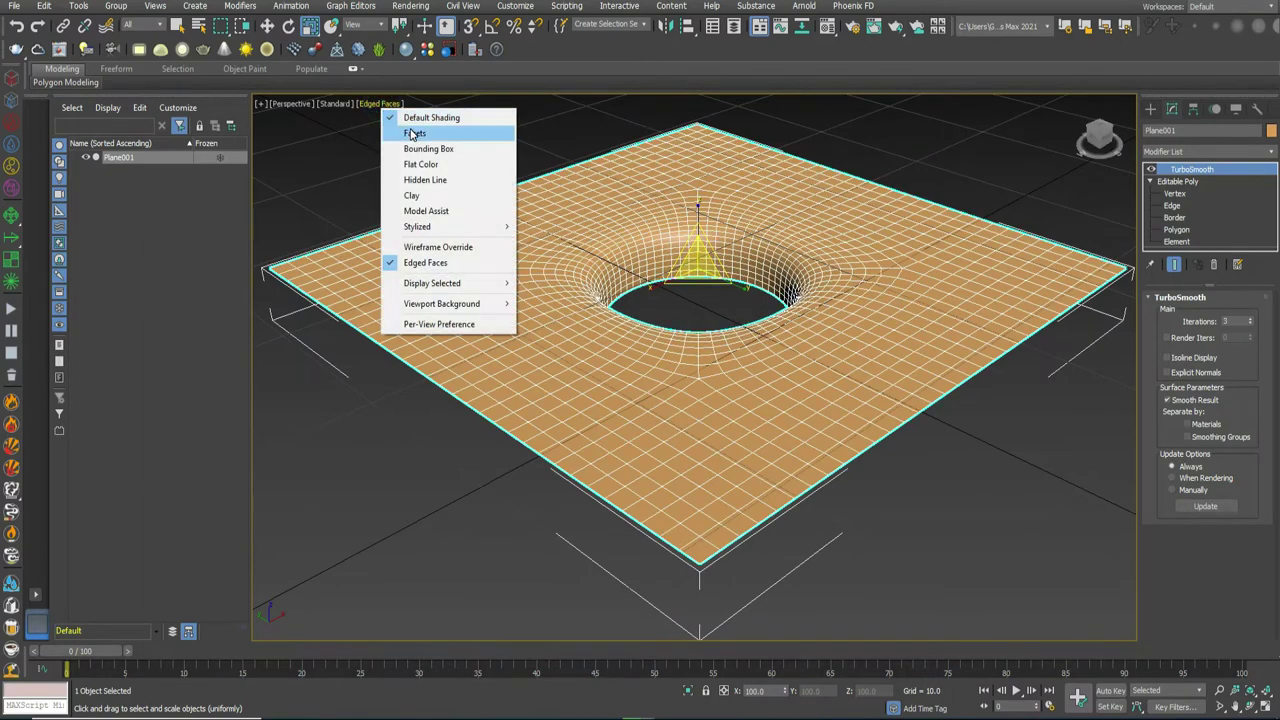
left_click(400, 260)
left_click_drag(1103, 146, 1100, 140)
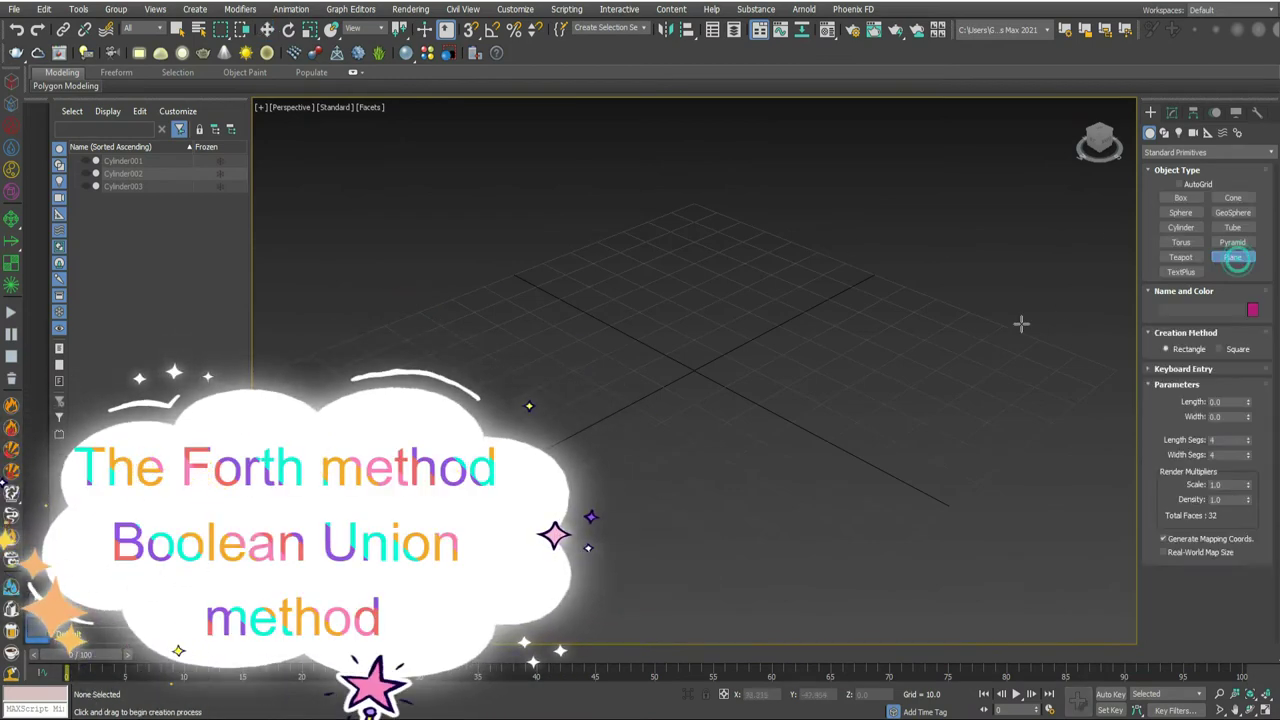
- Draw a new purple plane with Length and Width set to 40
left_click_drag(993, 335, 383, 360)
left_click(1252, 310)
left_click(695, 333)
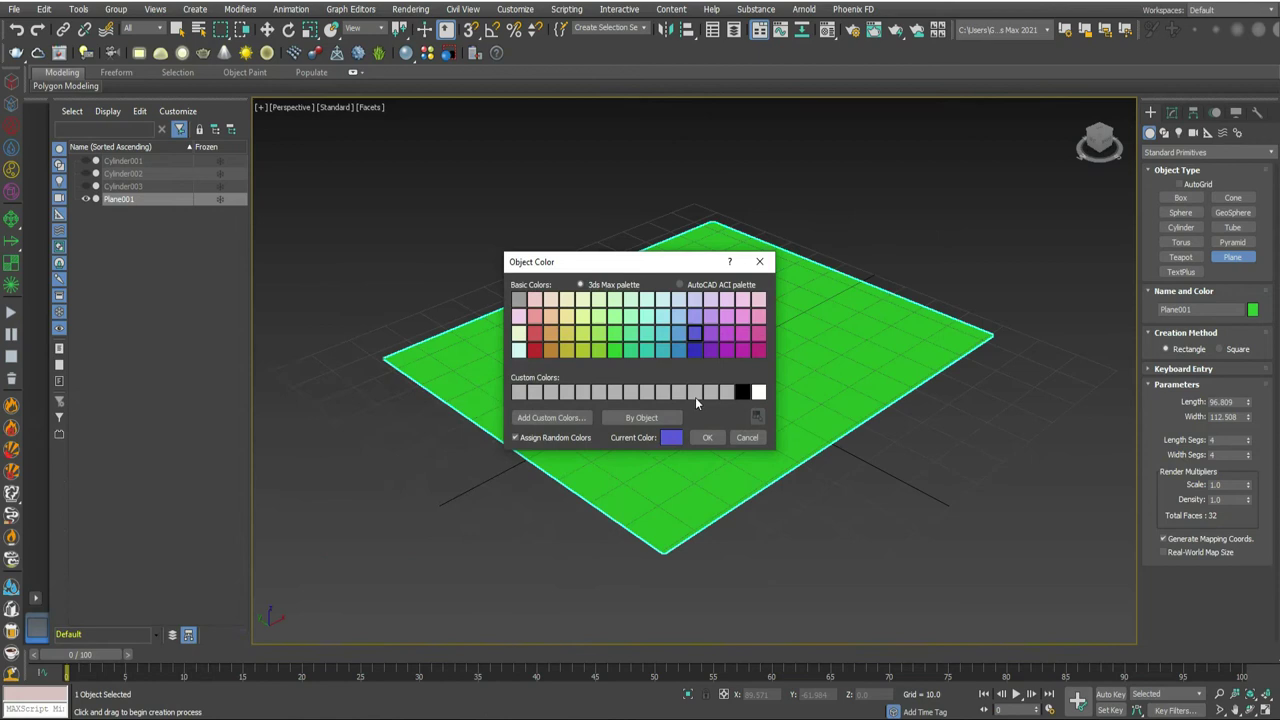
left_click(707, 437)
left_click(1222, 401)
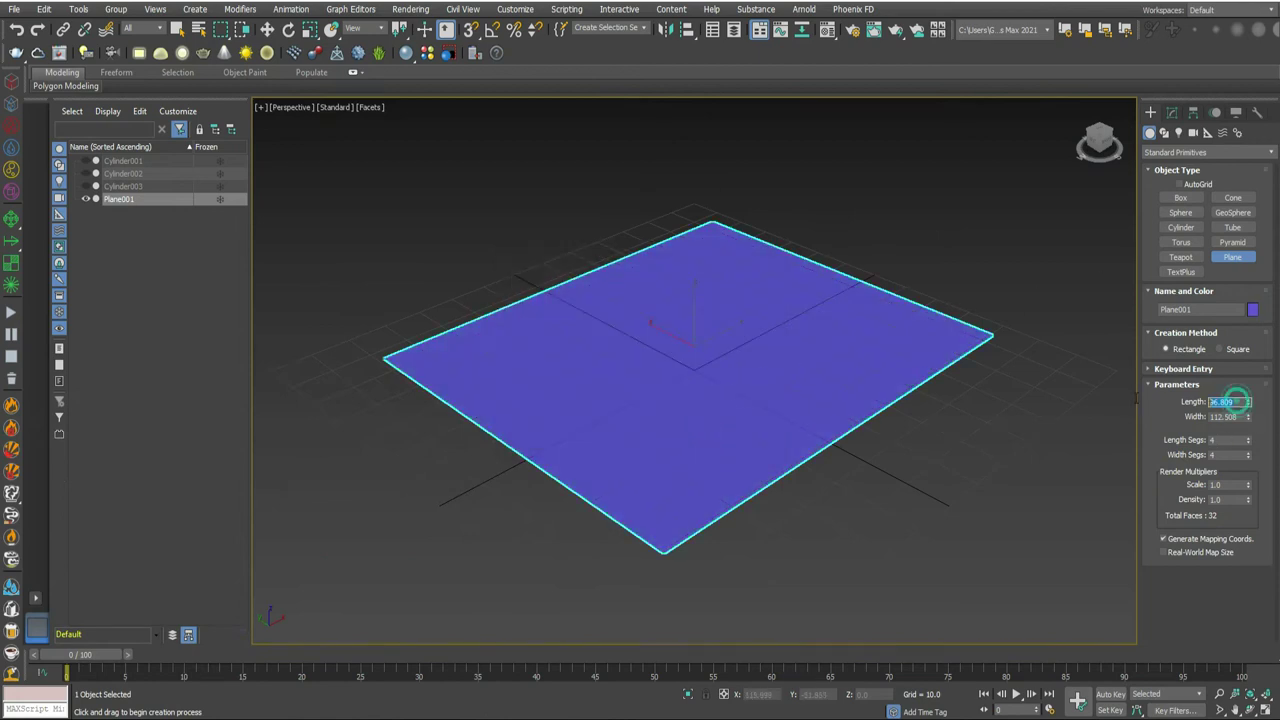
type("40")
key("Tab")
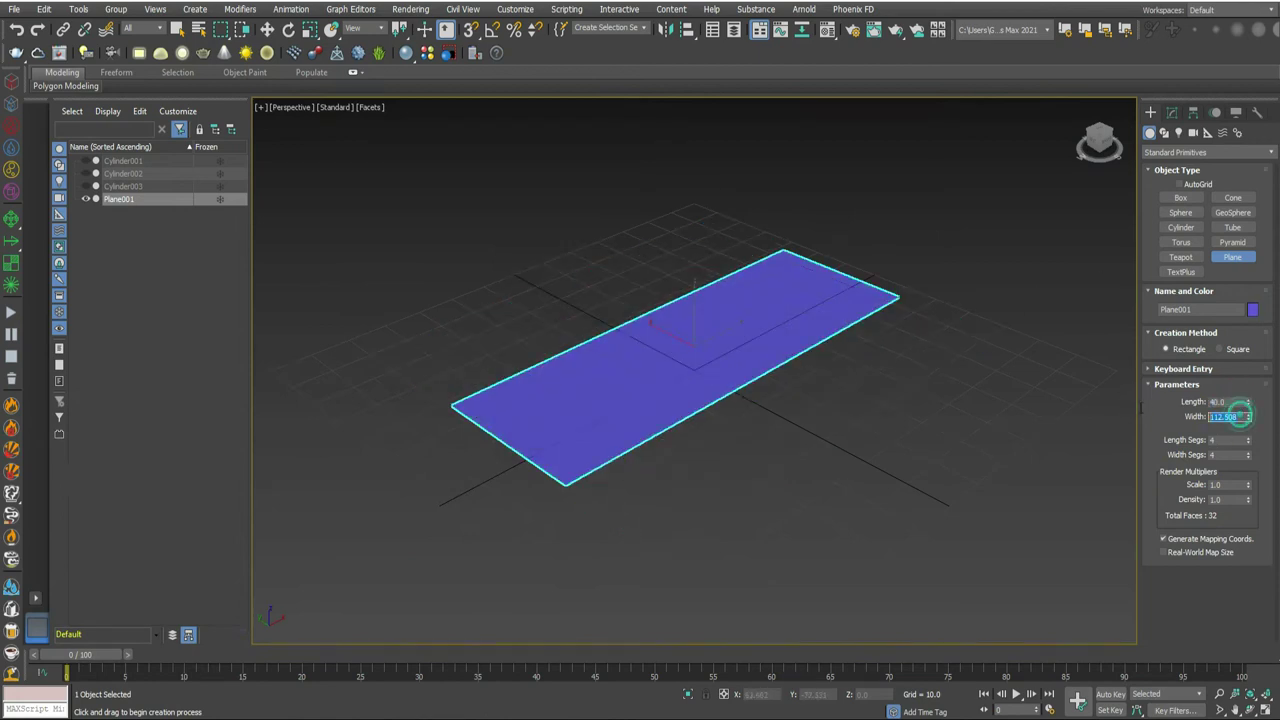
type("40")
key("Return")
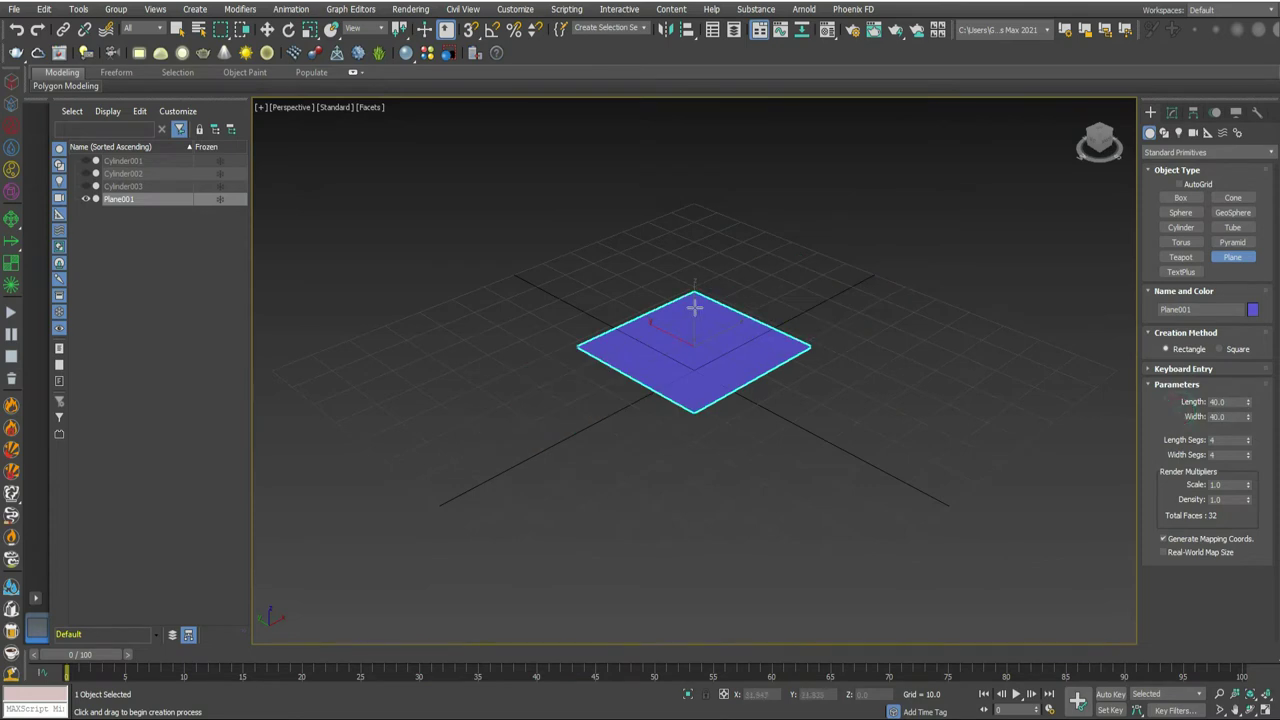
- Centre the view on the plane and turn on Edged Faces
scroll(695, 308, "up", 4)
left_click(1233, 709)
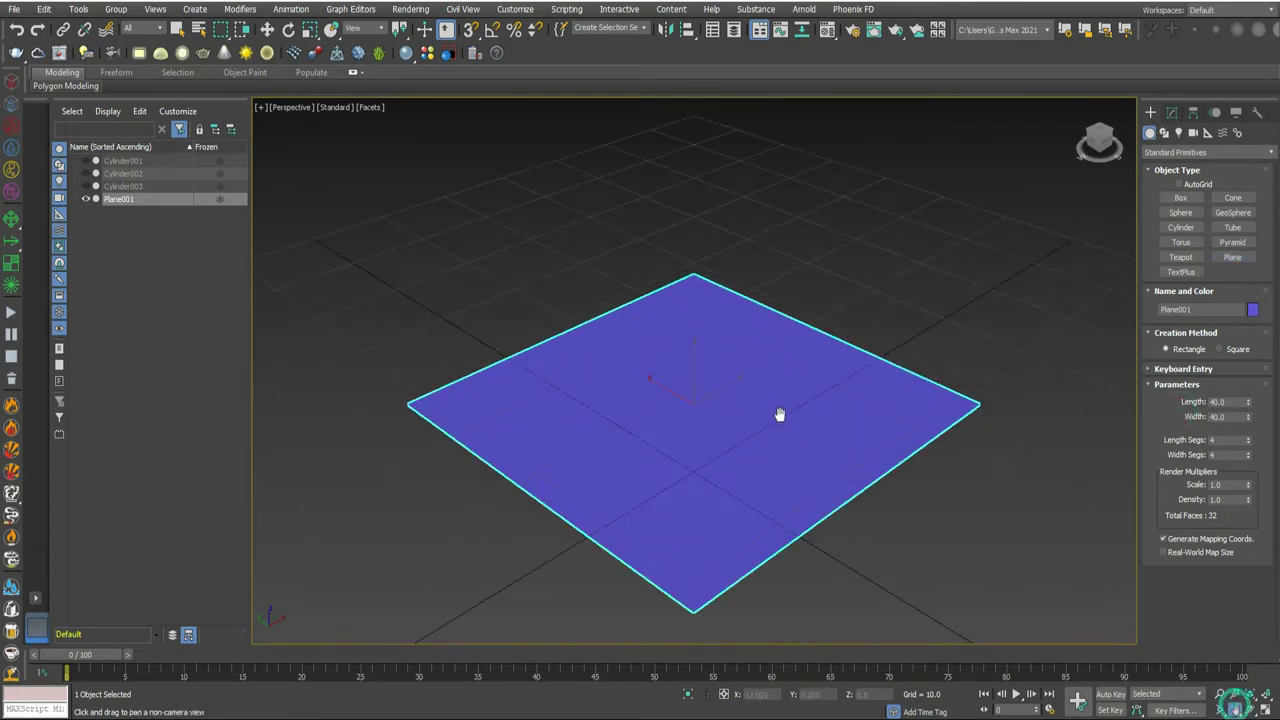
left_click_drag(777, 414, 785, 322)
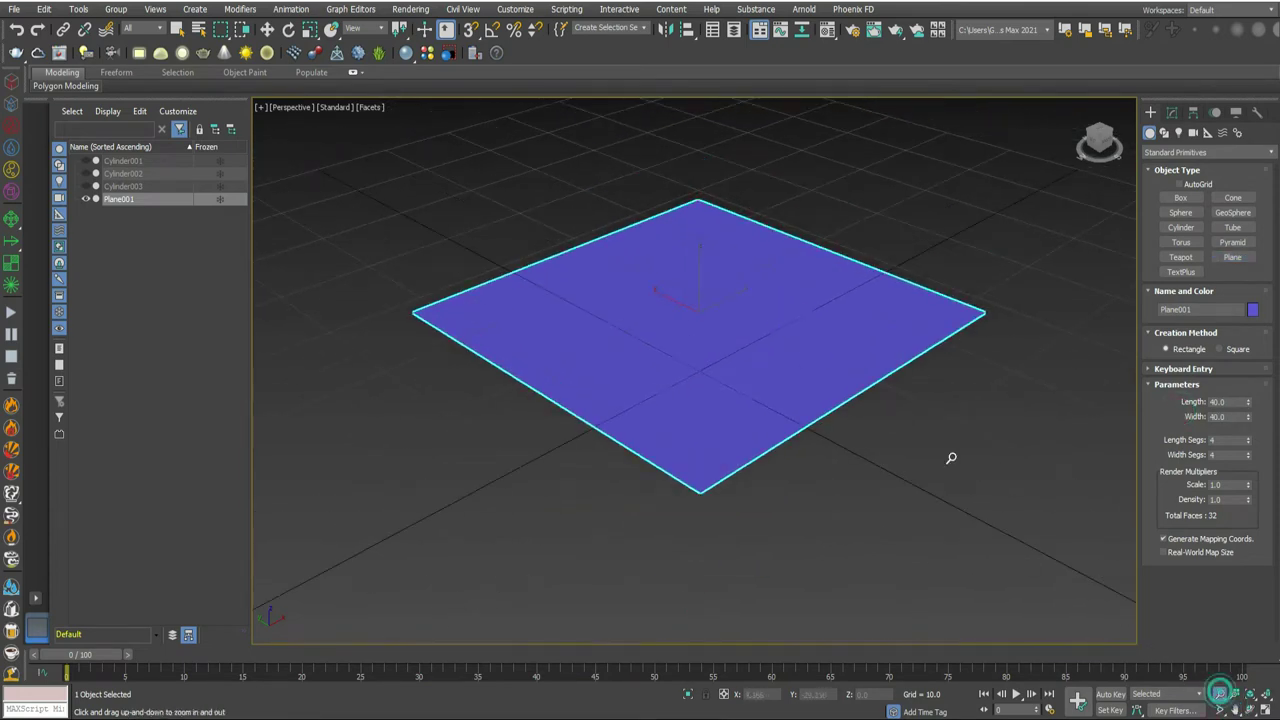
scroll(769, 337, "up", 2)
right_click(714, 297)
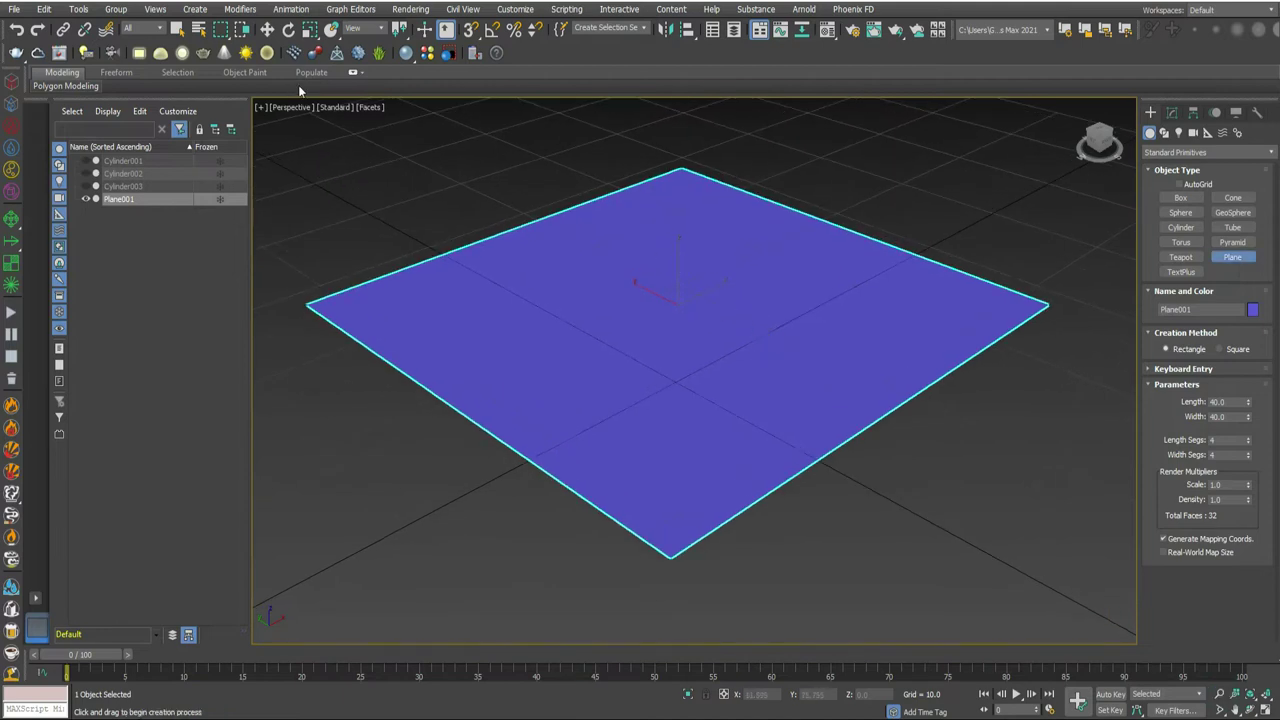
left_click(373, 108)
left_click(416, 266)
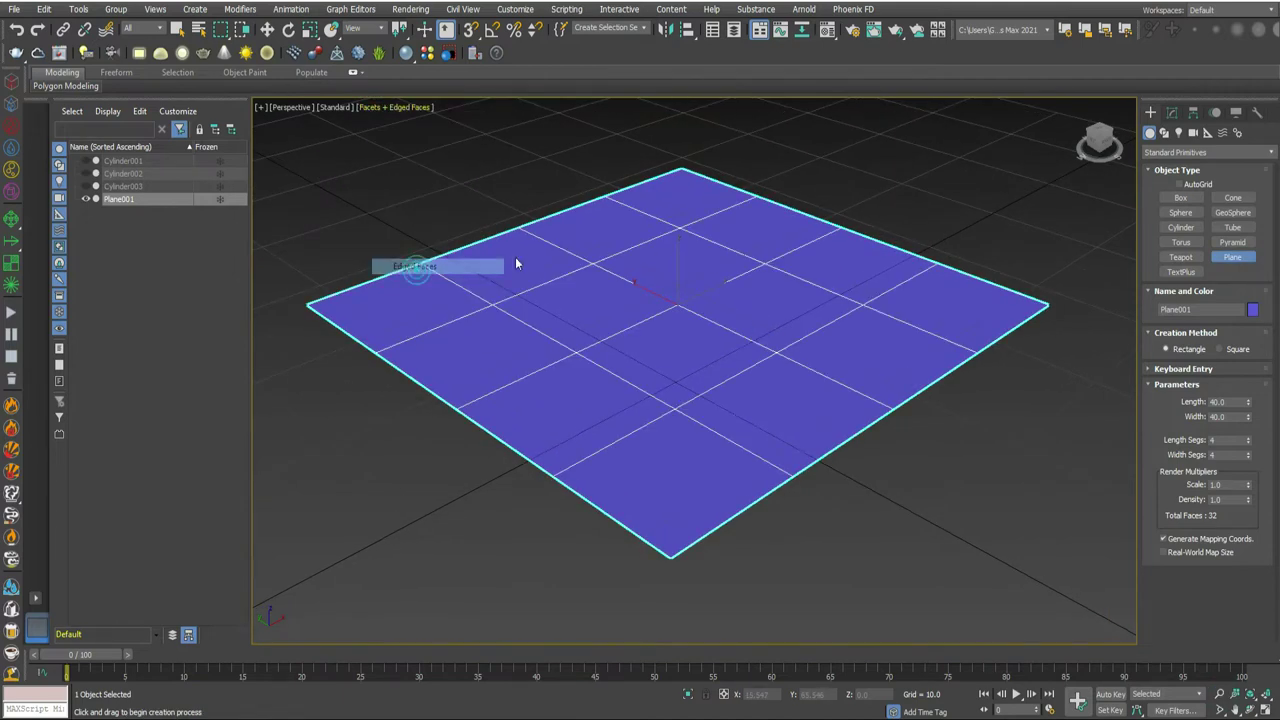
- Draw a thin cylinder (radius 7.163, 200 sides) and align it to the plane's centre
left_click(1181, 227)
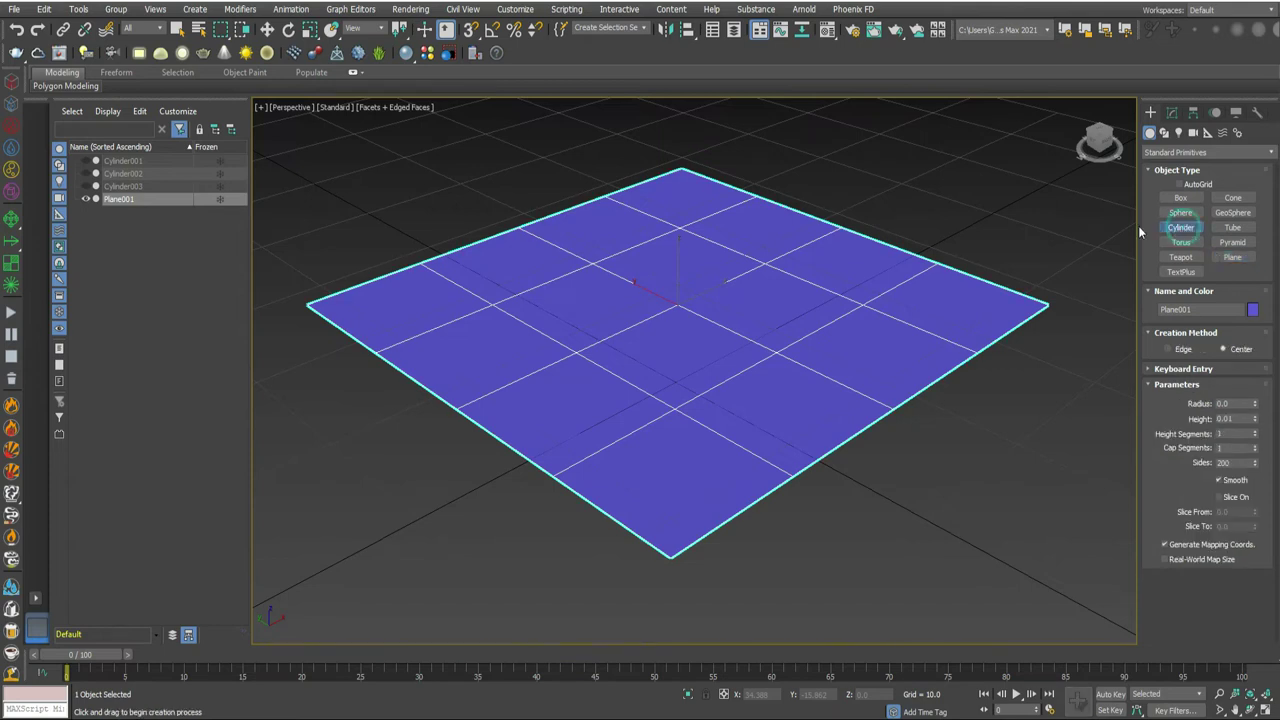
left_click_drag(703, 296, 632, 324)
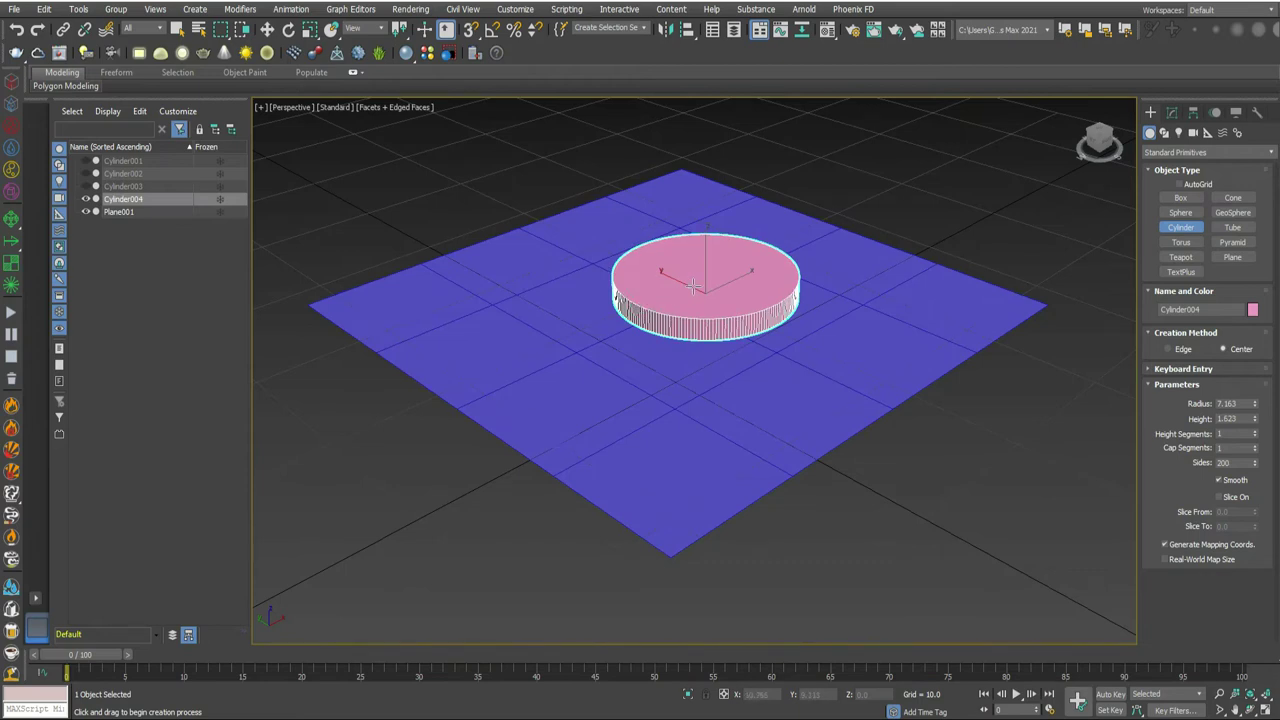
left_click(687, 30)
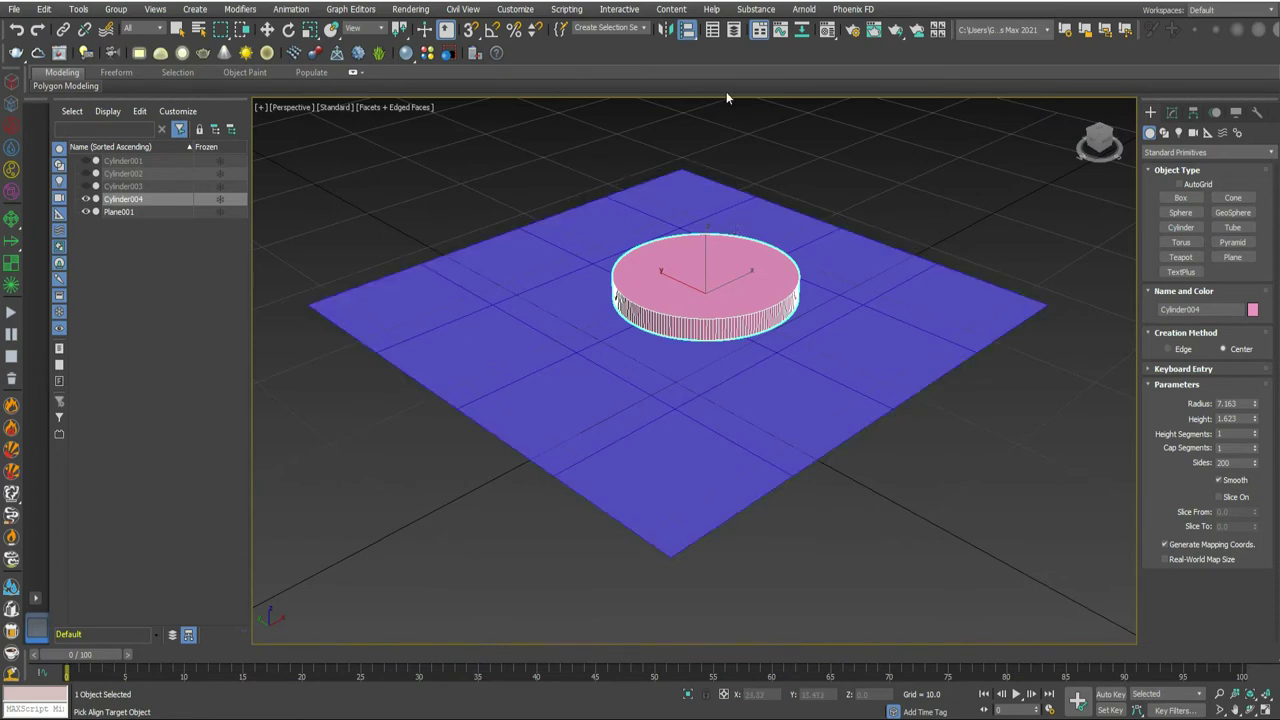
left_click(829, 272)
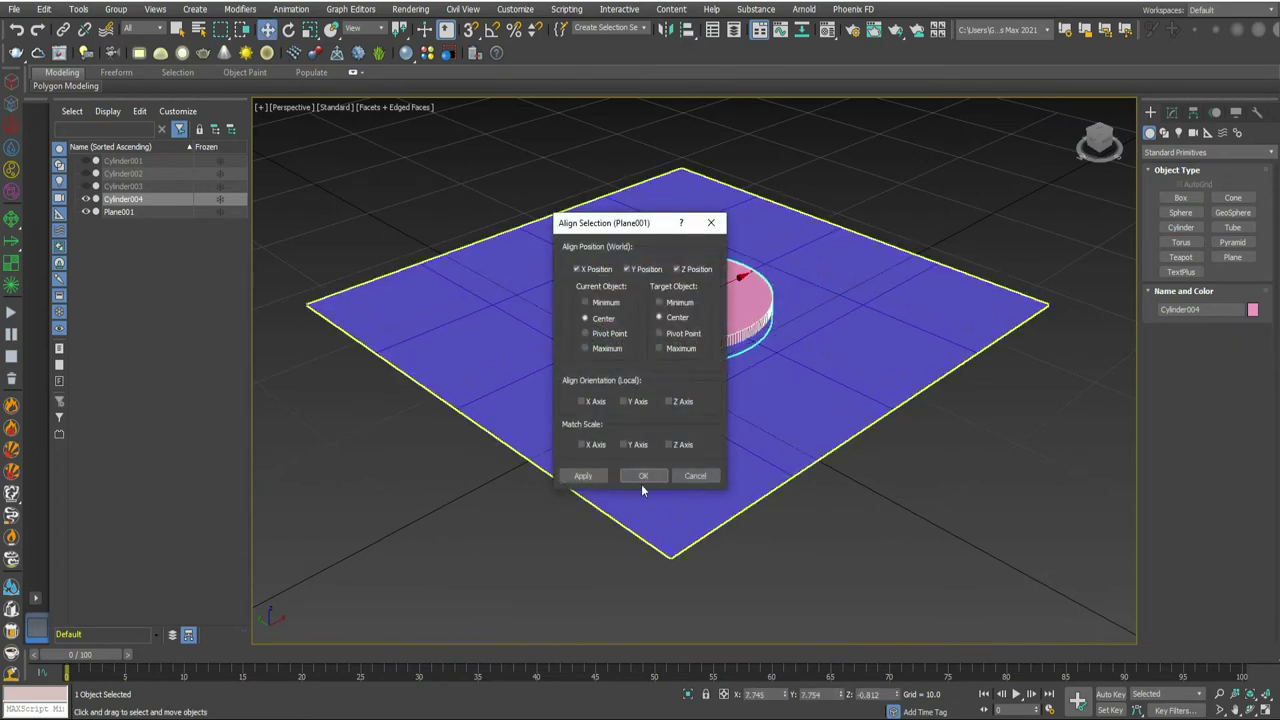
left_click(644, 476)
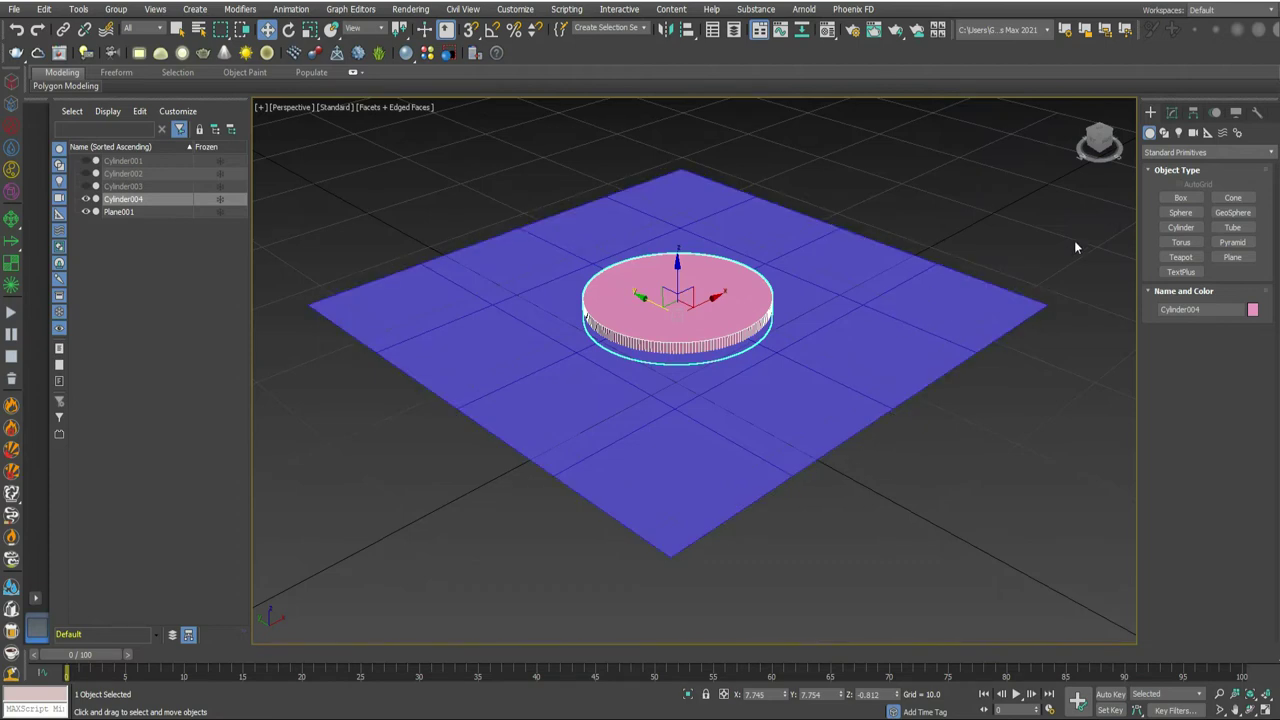
left_click(957, 300)
left_click(1205, 152)
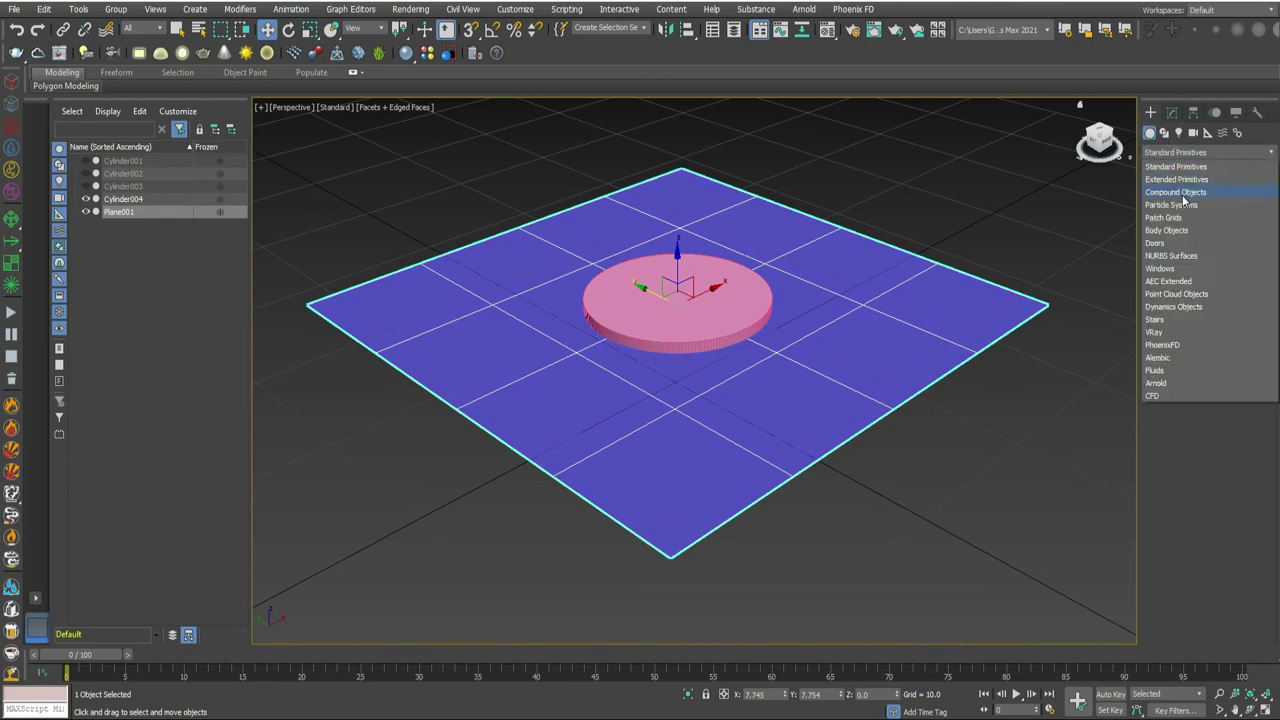
- Create a Boolean compound from the plane with the cylinder as operand
left_click(1180, 186)
left_click(1225, 272)
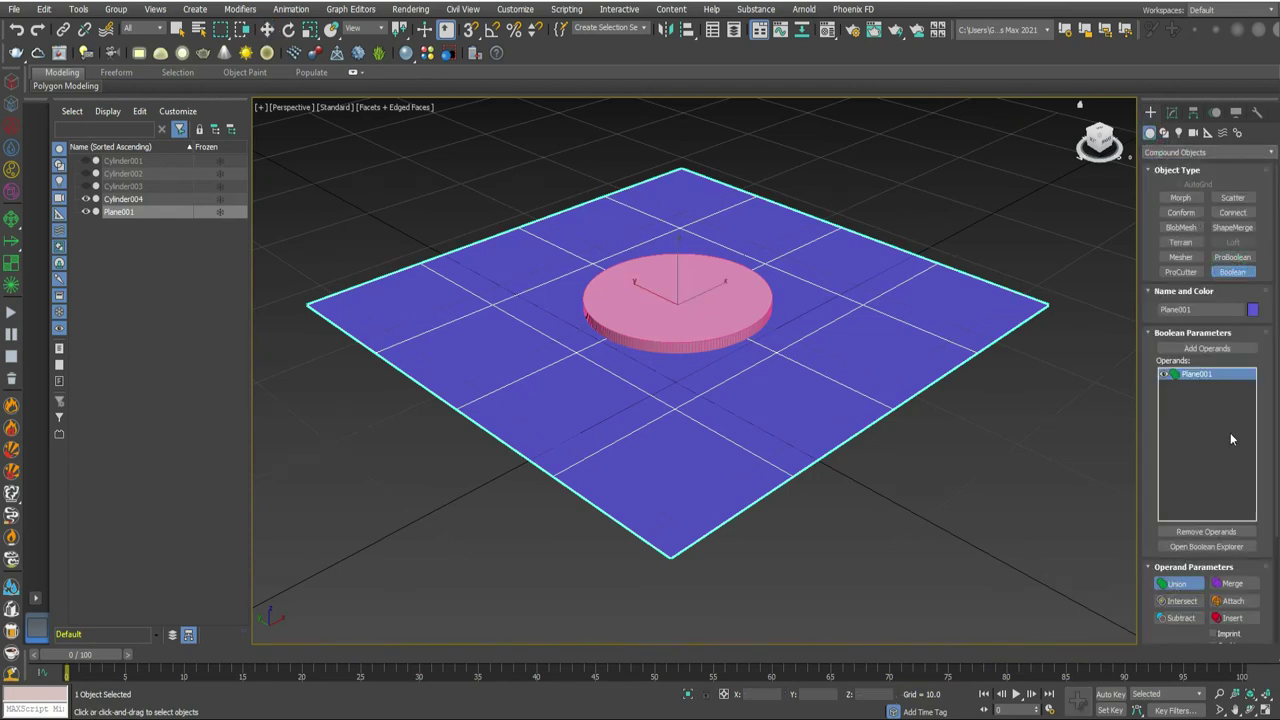
left_click(1207, 349)
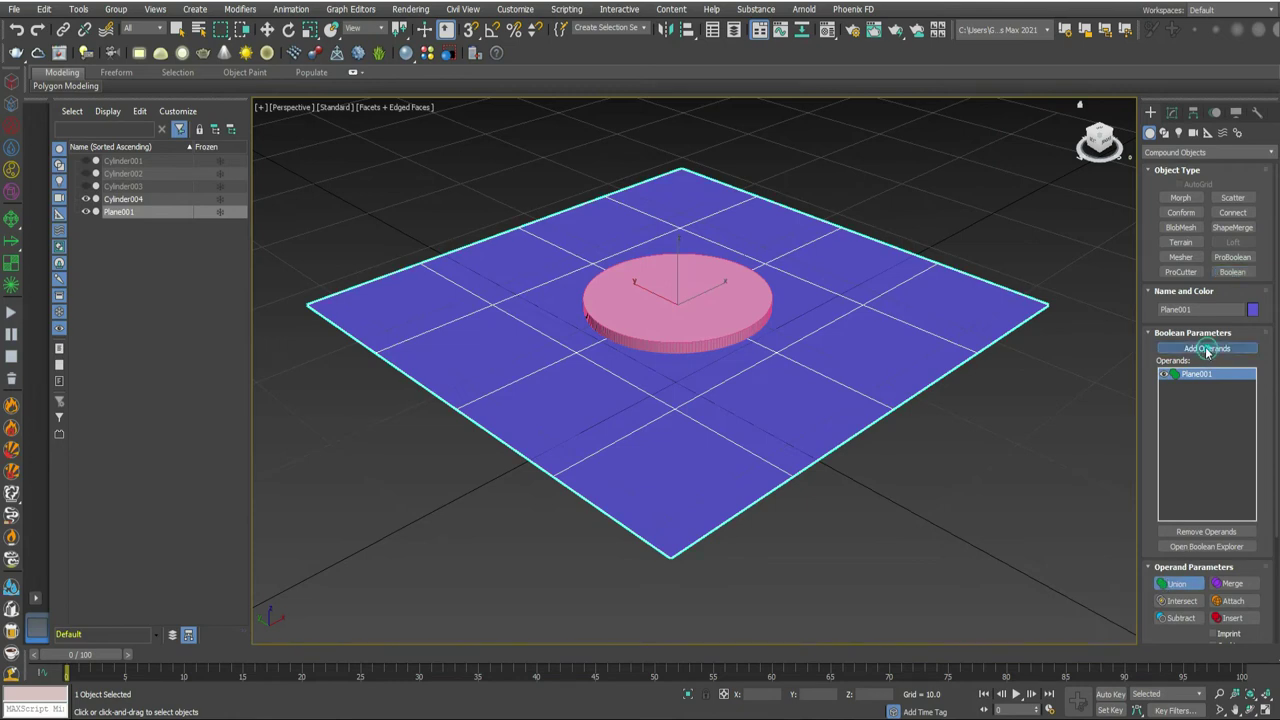
left_click(721, 291)
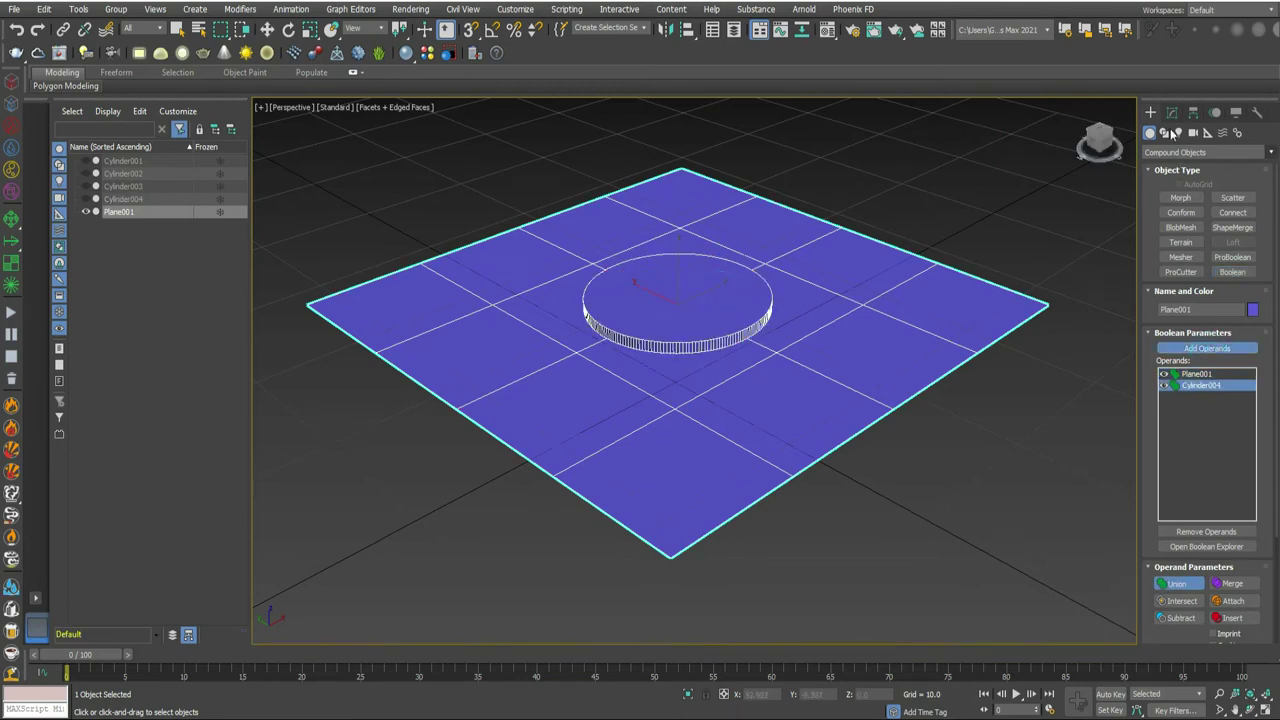
- Convert the Boolean result to Editable Poly, push the disc down and delete its bottom
left_click(1172, 112)
right_click(805, 259)
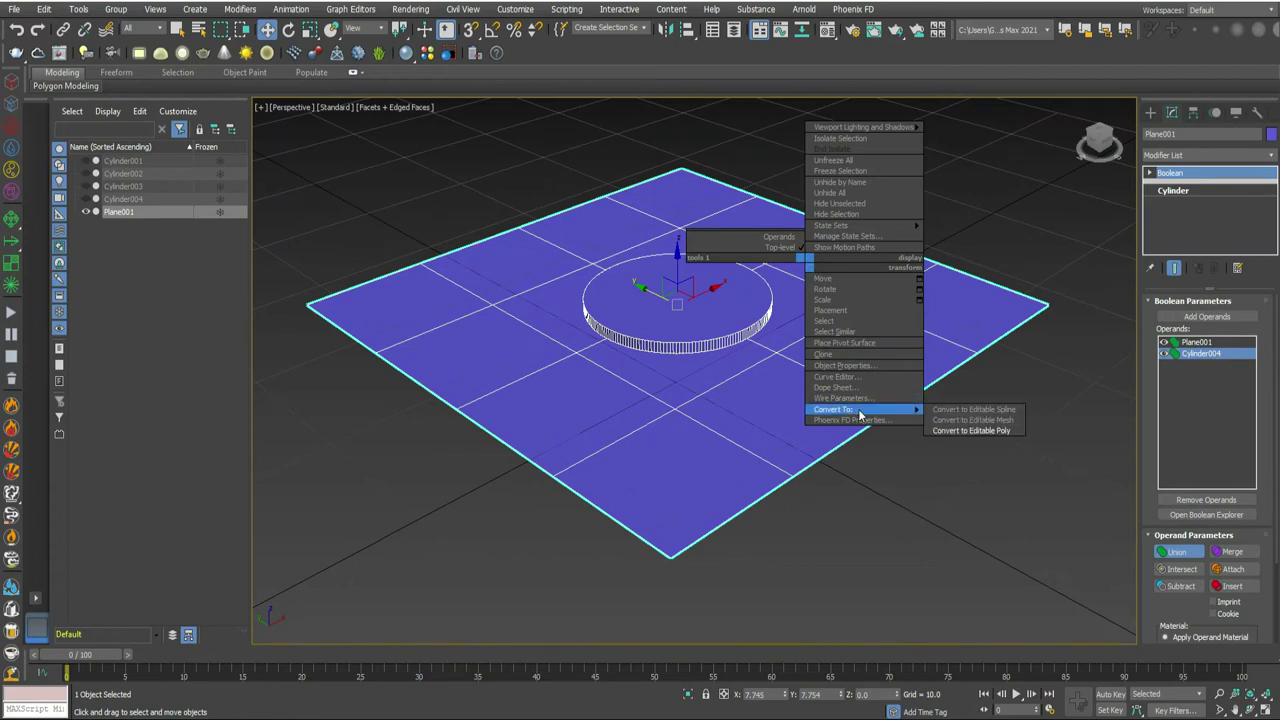
left_click(967, 430)
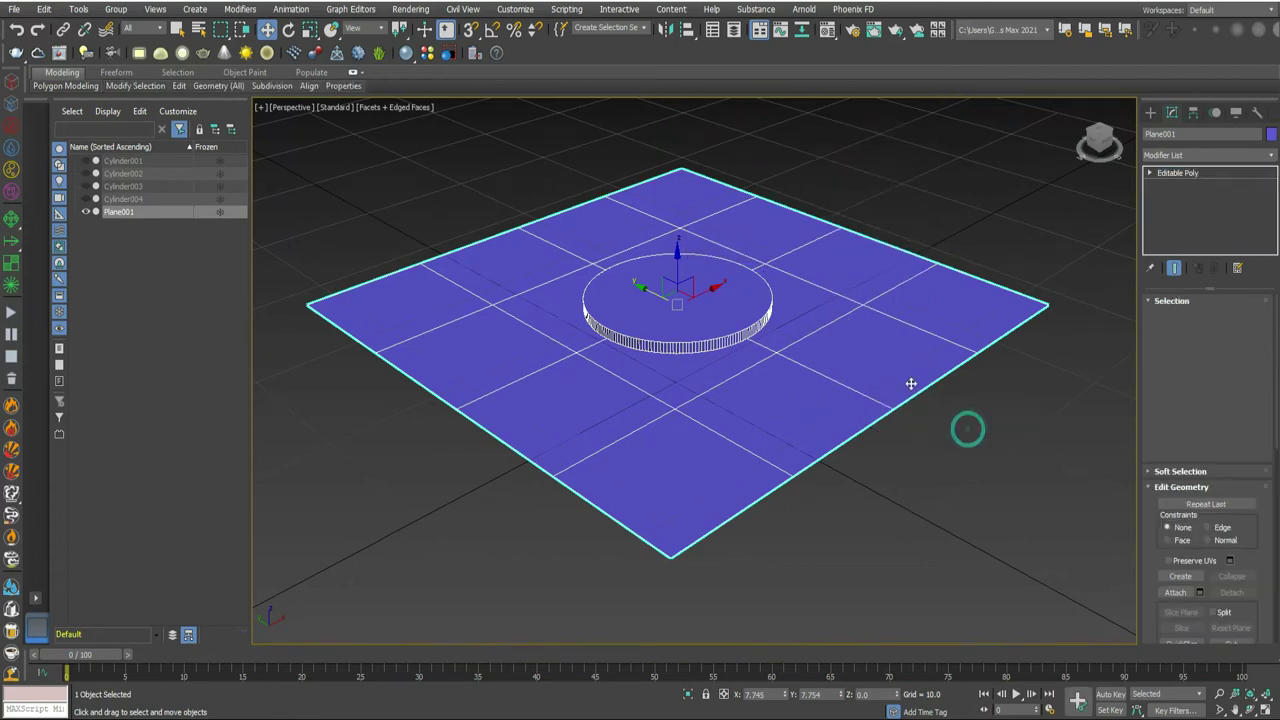
left_click(1151, 173)
left_click(1176, 221)
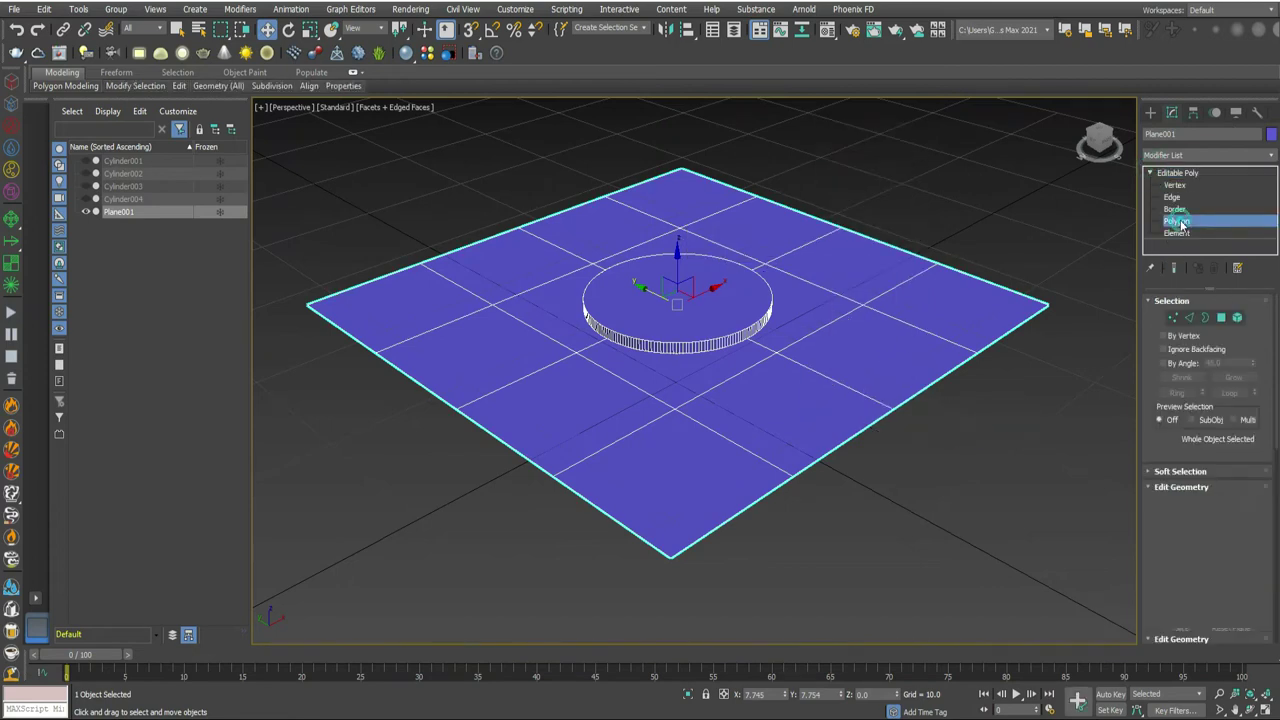
left_click(662, 294)
left_click_drag(678, 247, 672, 289)
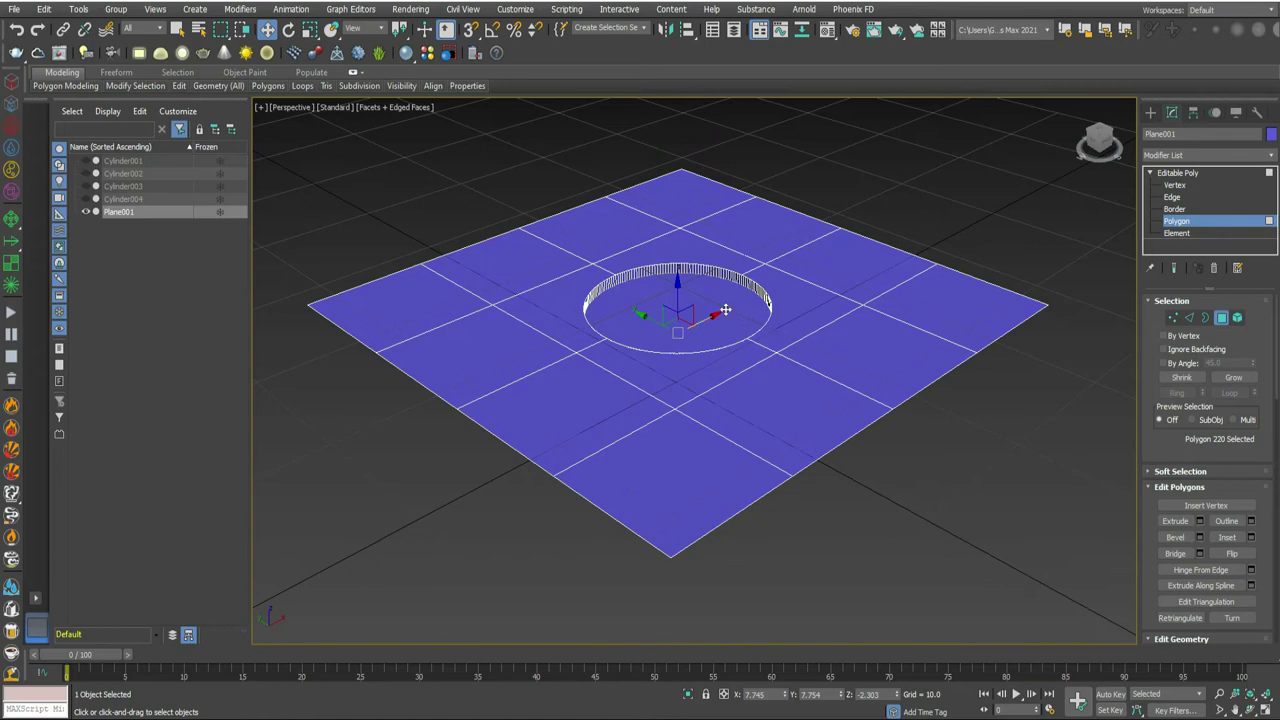
left_click(682, 318)
key("Delete")
- Turn off Edged Faces and orbit to look down on the holed plane
mouse_move(1100, 142)
left_mouse_down()
mouse_move(1085, 160)
mouse_move(1090, 140)
mouse_move(1100, 165)
left_mouse_up()
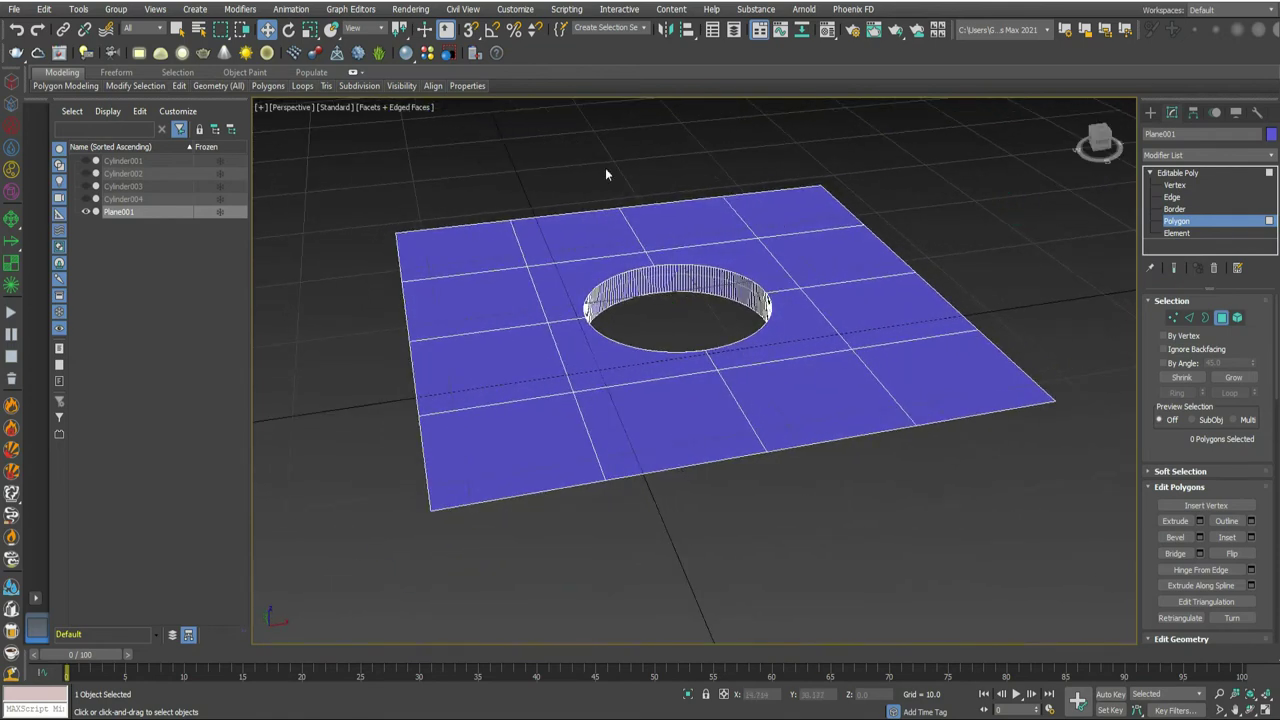
left_click(394, 109)
left_click(400, 267)
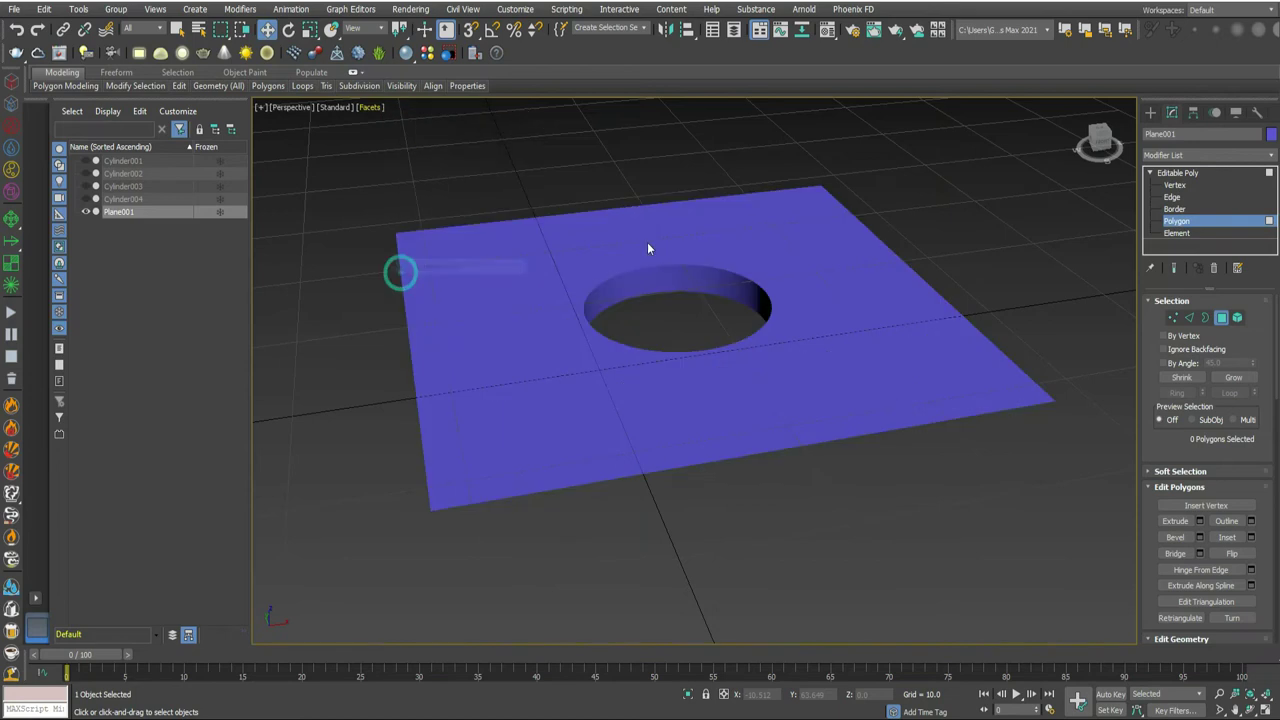
left_click_drag(1090, 147, 1098, 150)
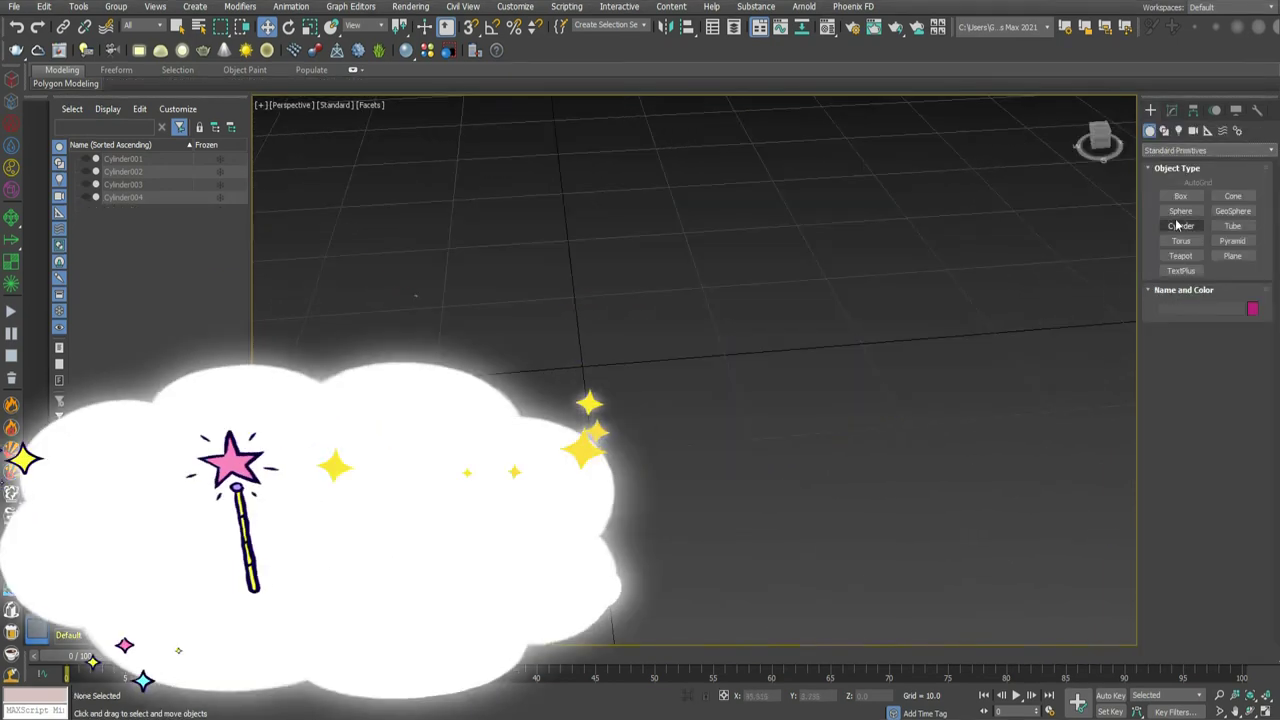
- Draw a new plane and set its Length and Width to 40
left_click(1232, 255)
left_click_drag(1018, 310, 371, 157)
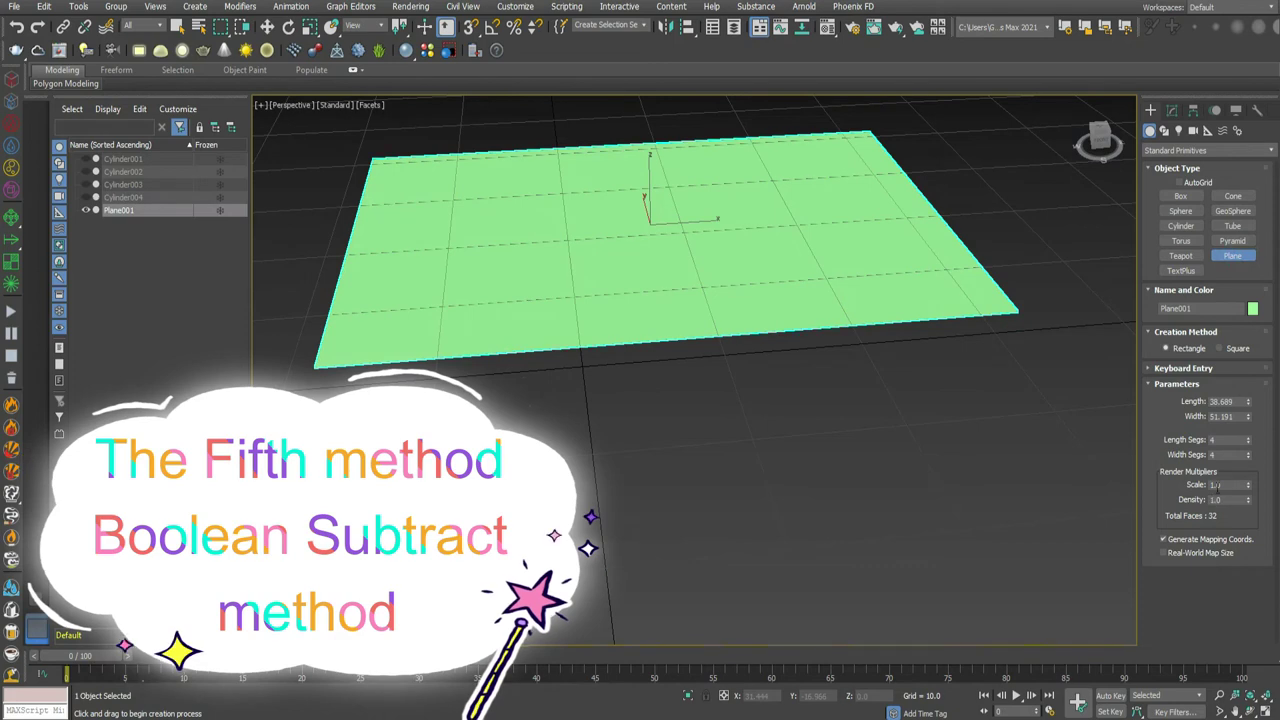
left_click(1084, 108)
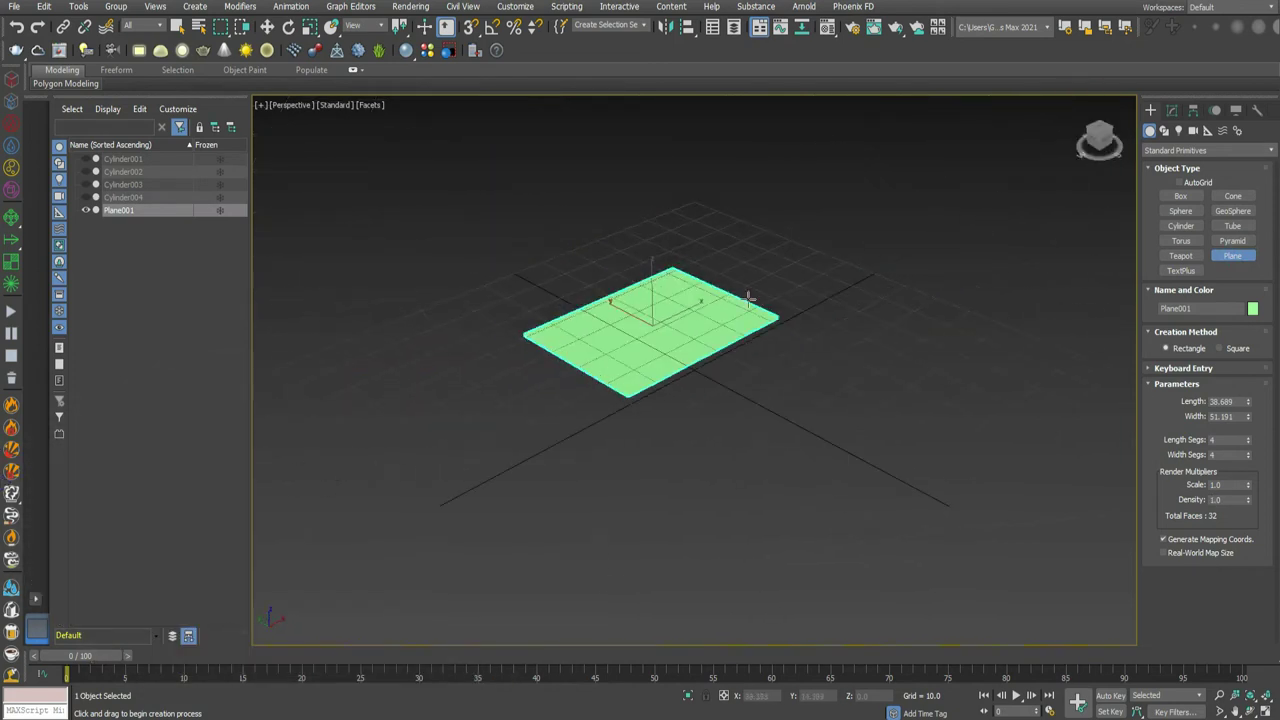
double_click(1221, 401)
type("40.0")
key("Tab")
type("40")
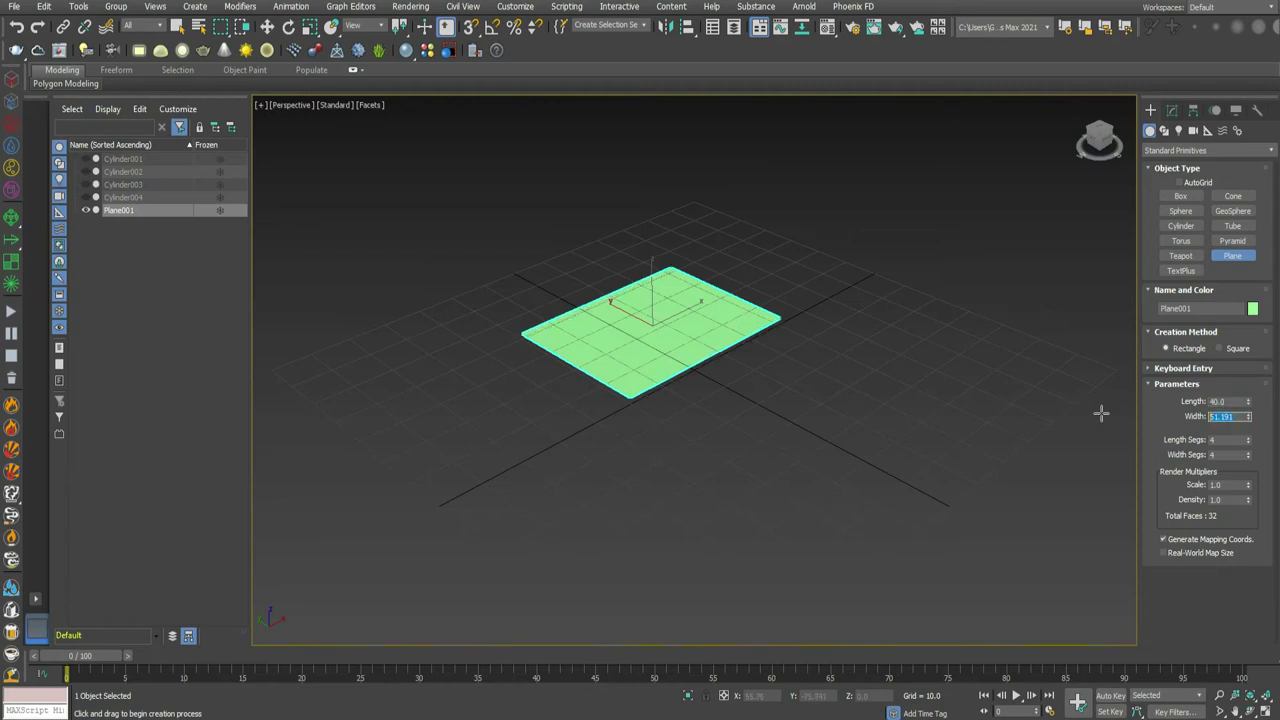
key("Return")
- Centre the view on the plane and display Edged Faces over the shading
scroll(668, 291, "up", 4)
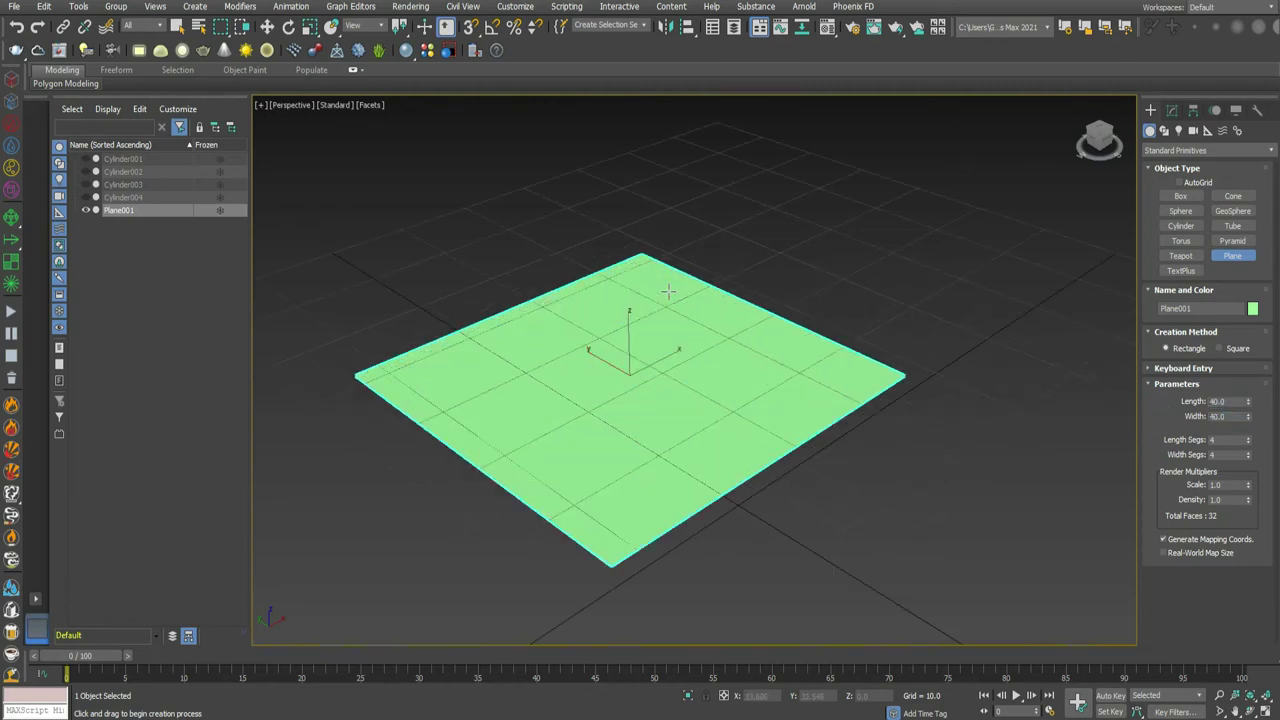
left_click(1234, 710)
left_click_drag(683, 443, 671, 323)
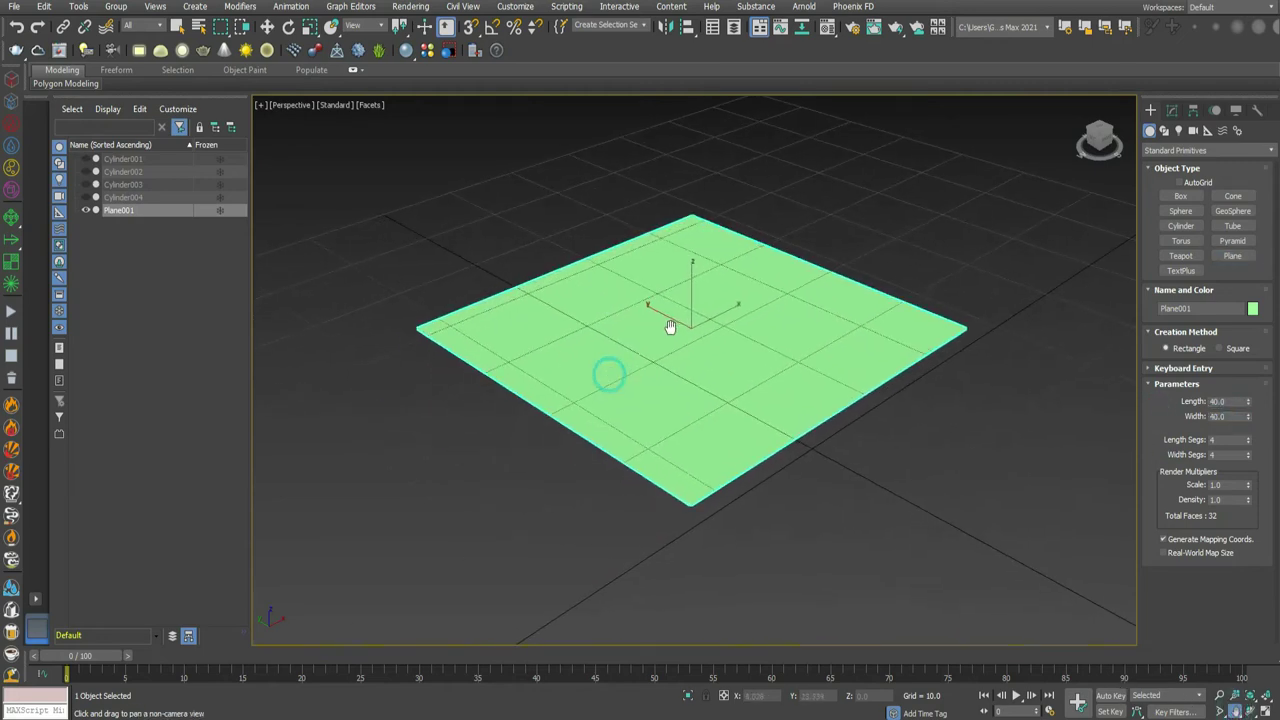
scroll(671, 323, "up", 2)
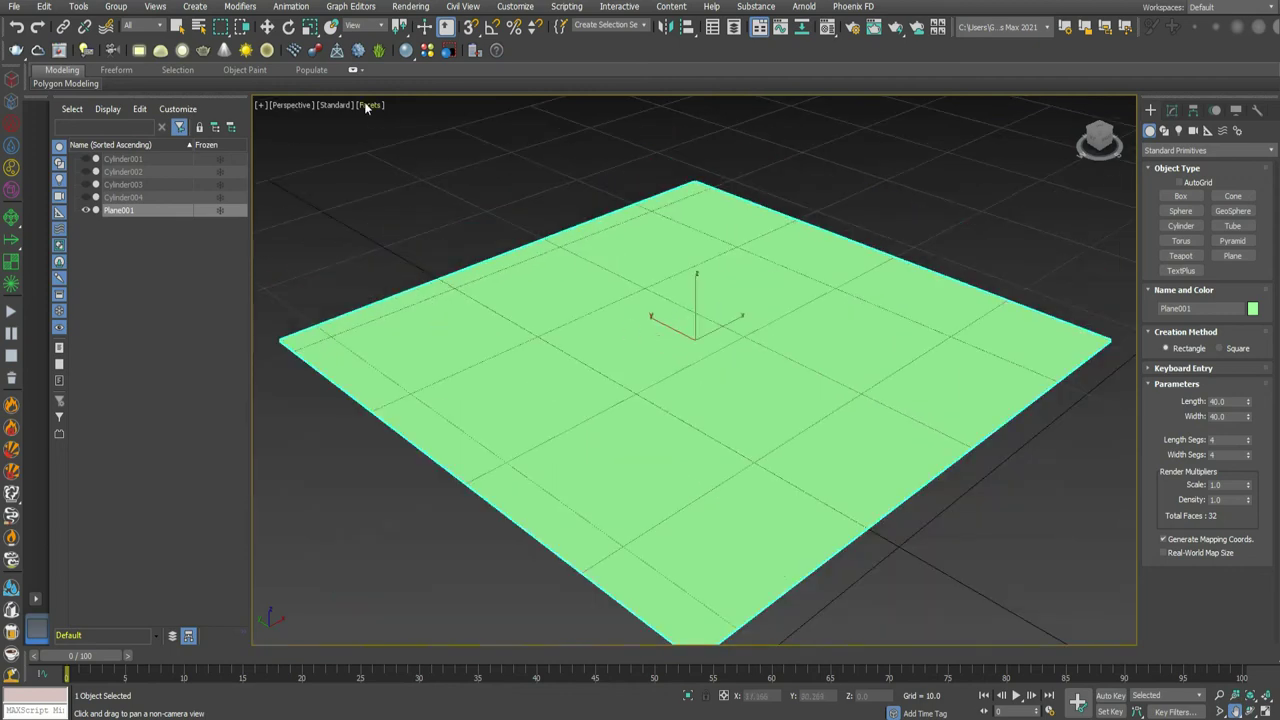
left_click(367, 108)
left_click(470, 265)
key("Escape")
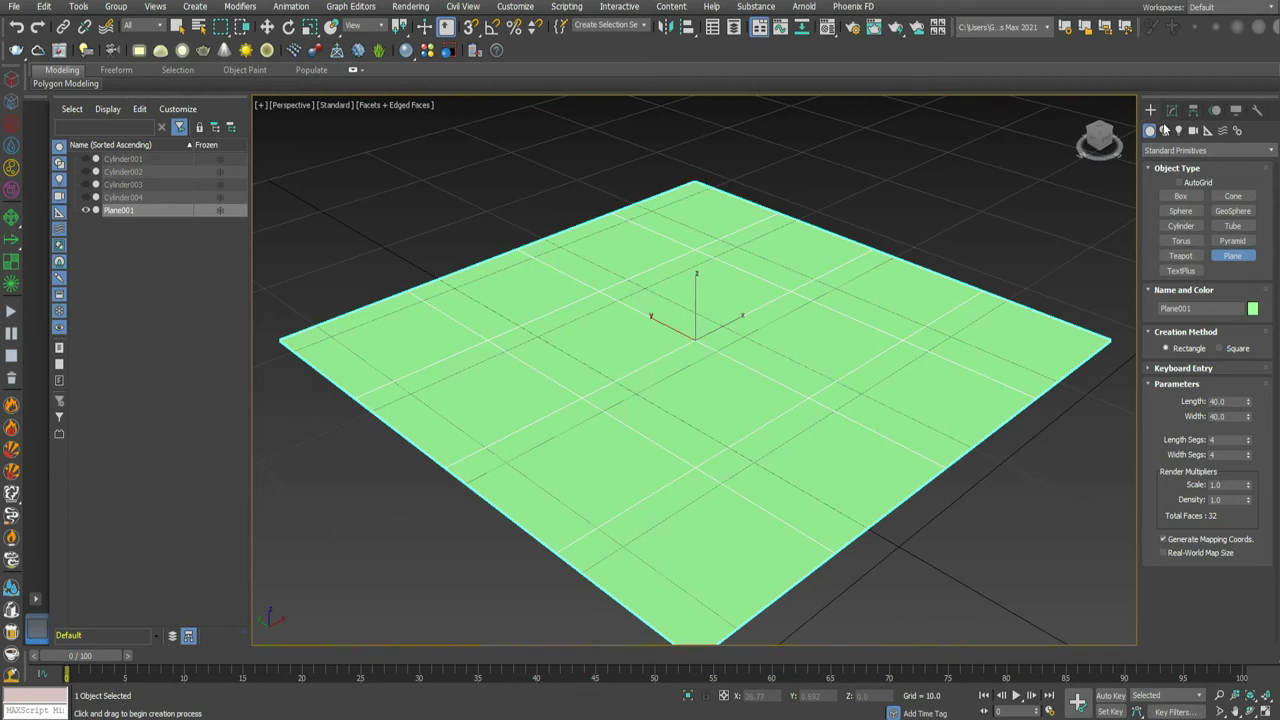
- Draw a flat cylinder disc on the plane and align it to the plane's centre
left_click(1178, 227)
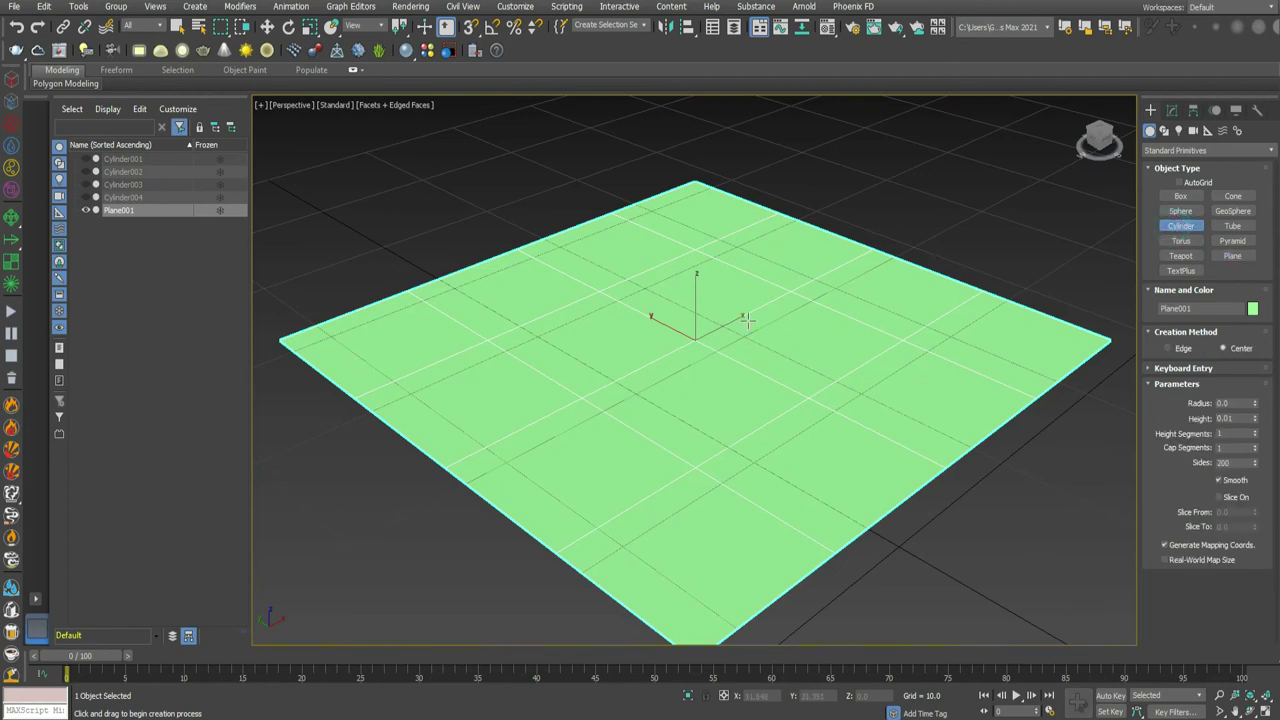
left_click_drag(746, 320, 670, 358)
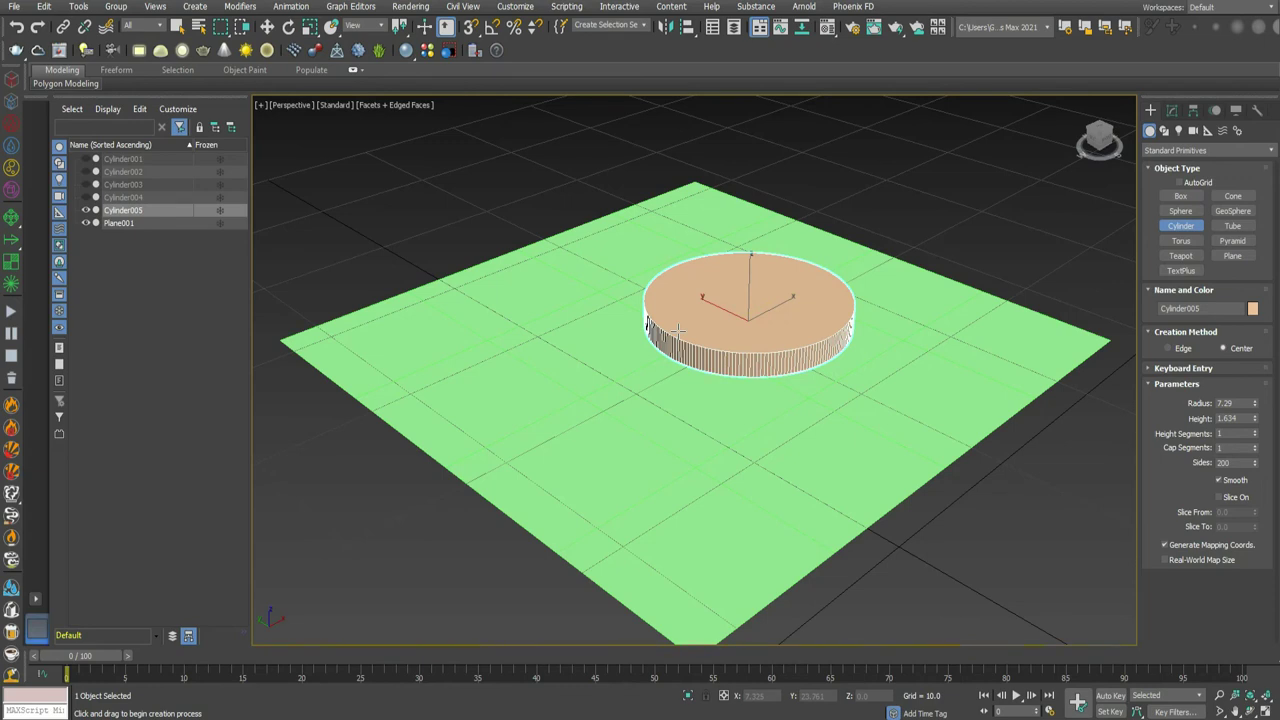
left_click(687, 26)
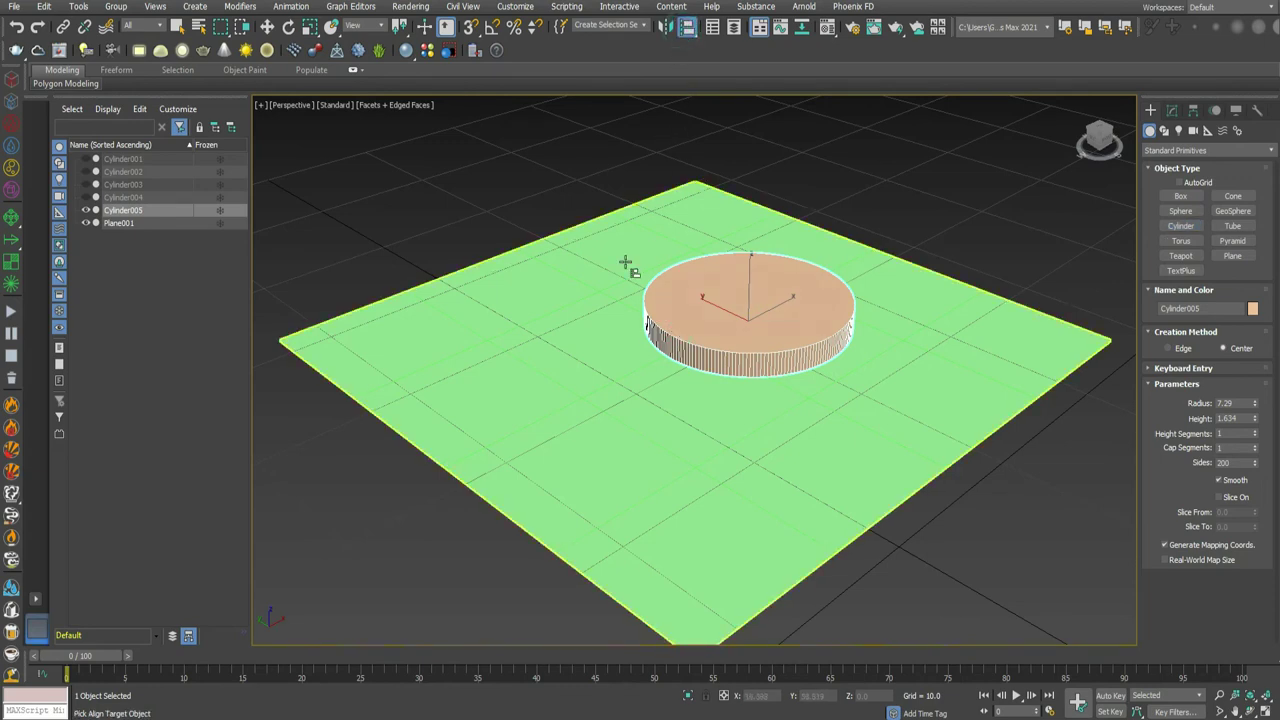
left_click(625, 267)
left_click(645, 476)
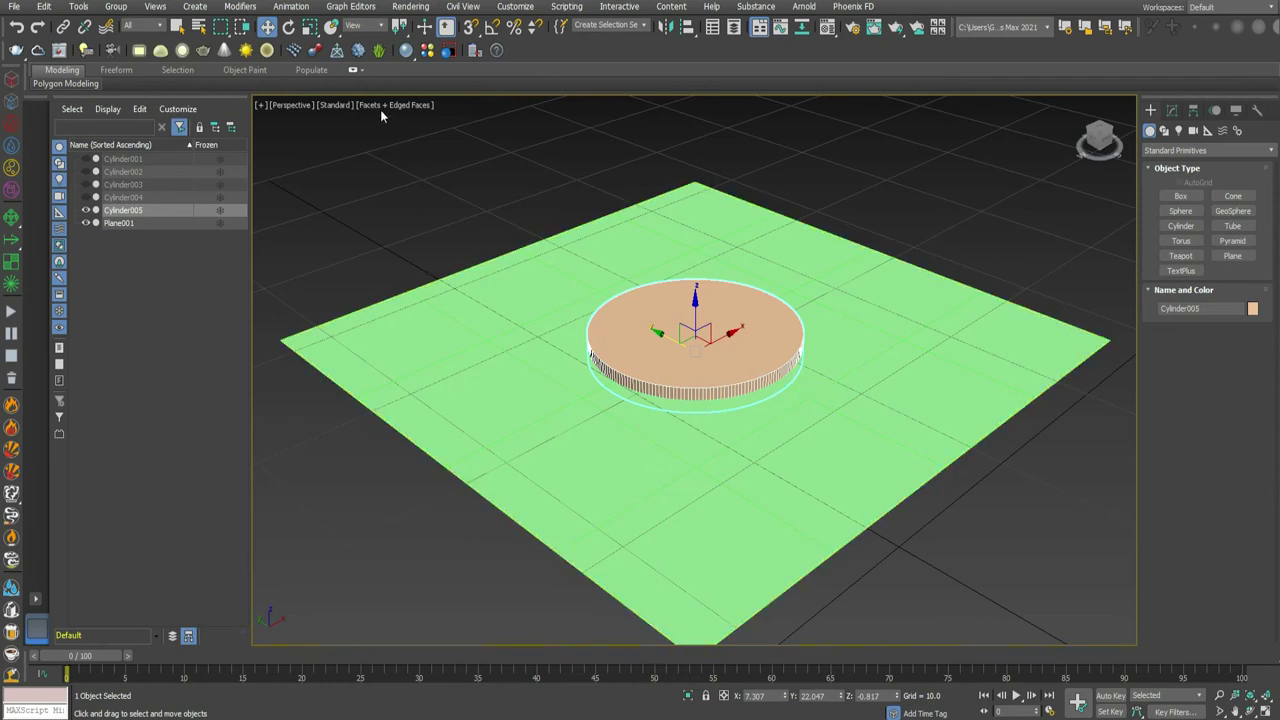
- Apply a Boolean Subtract to Plane001 with Cylinder005 as the operand, cutting a round hole
left_click(914, 392)
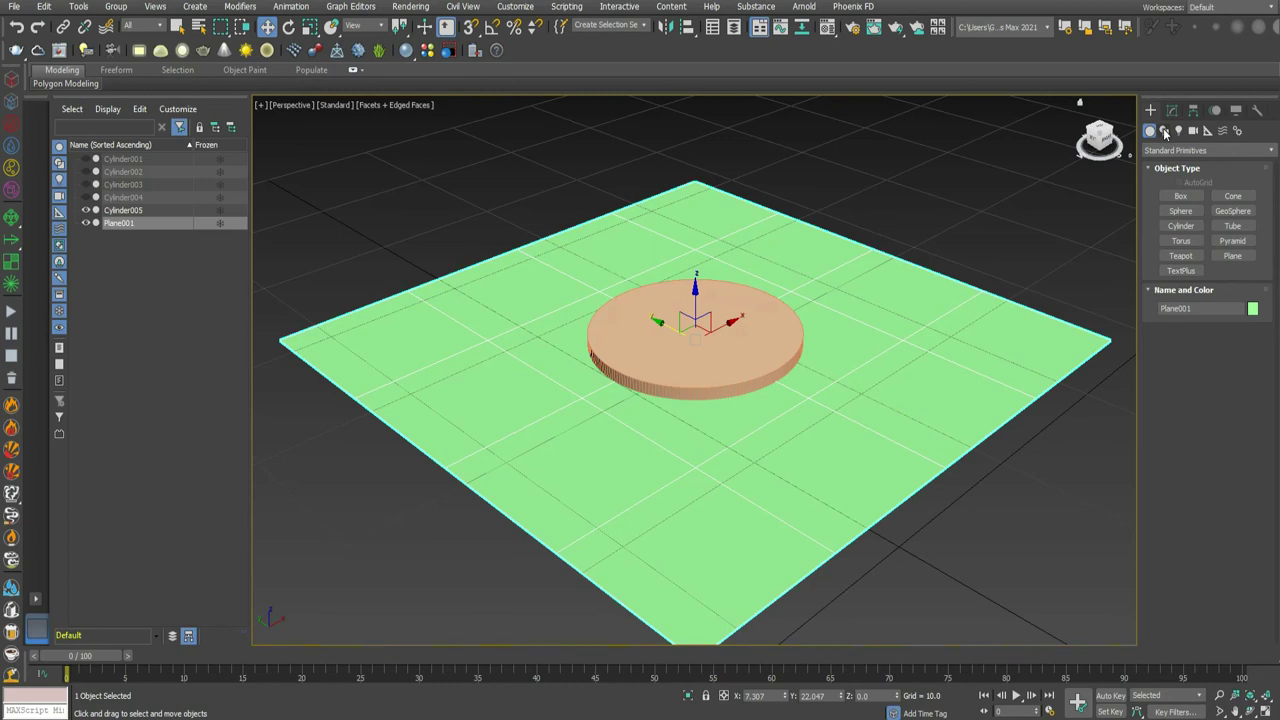
left_click(1168, 150)
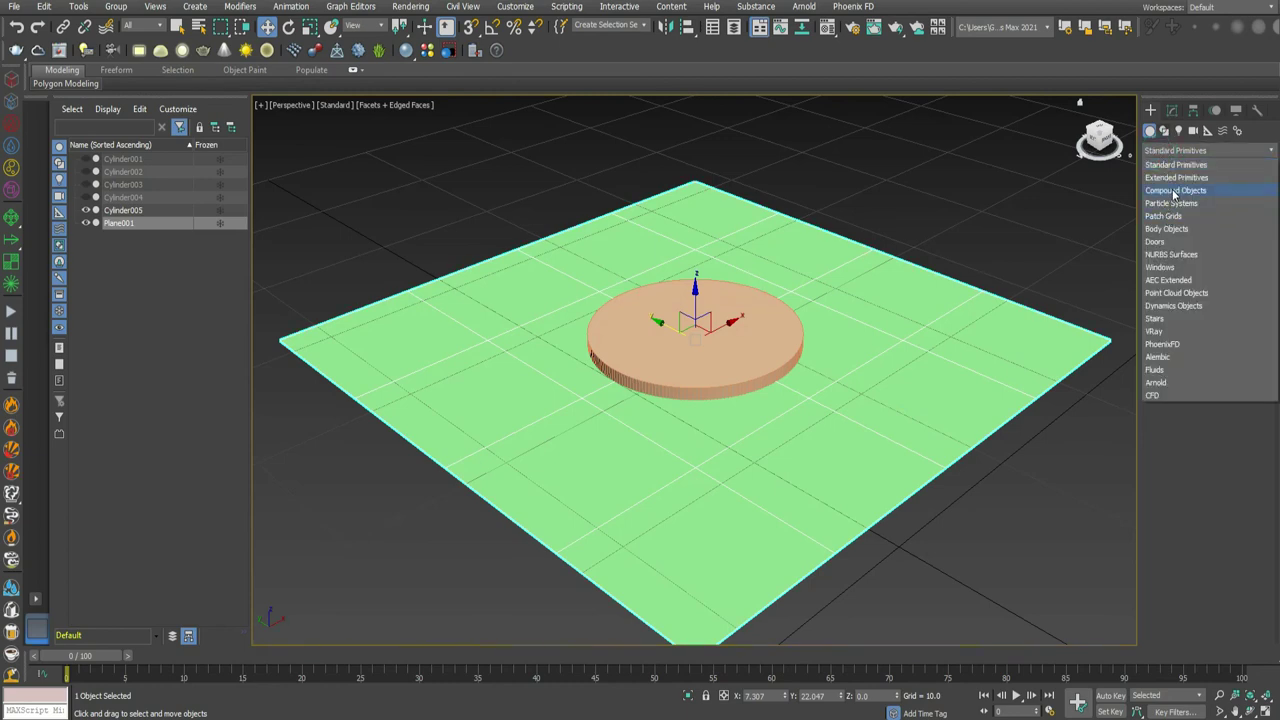
left_click(1175, 190)
left_click(1232, 271)
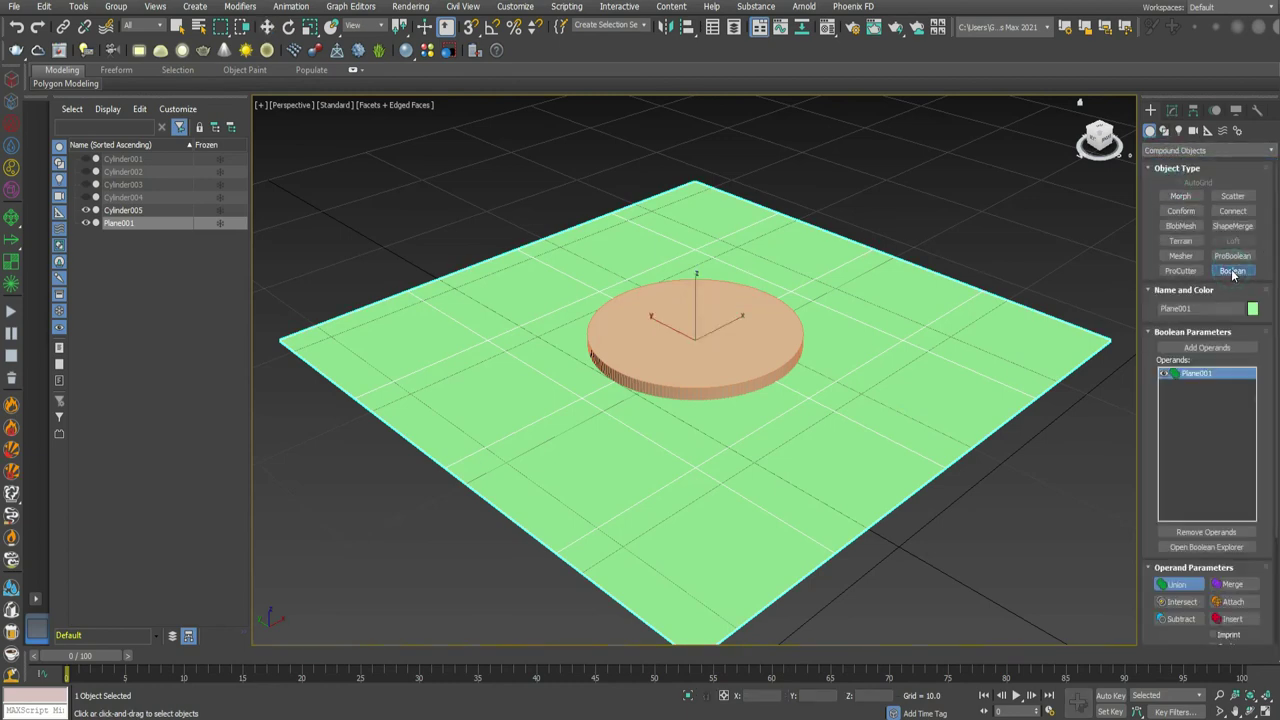
left_click(1180, 619)
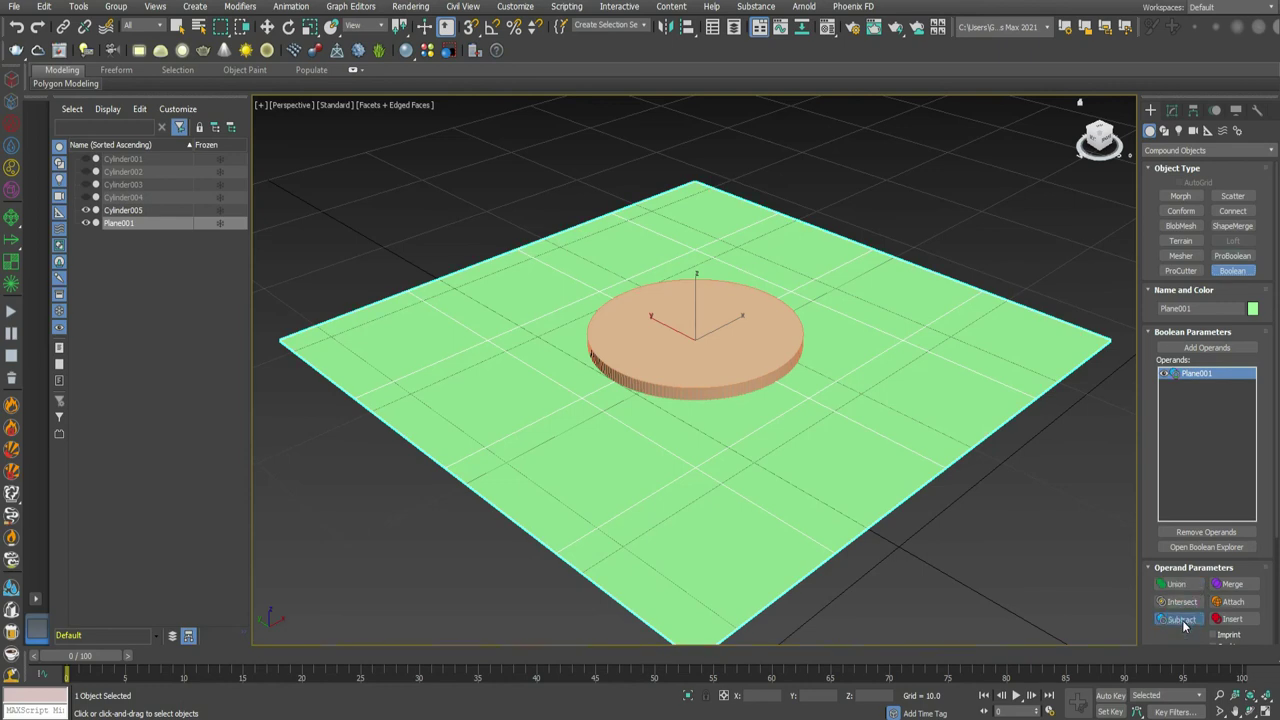
left_click(1207, 348)
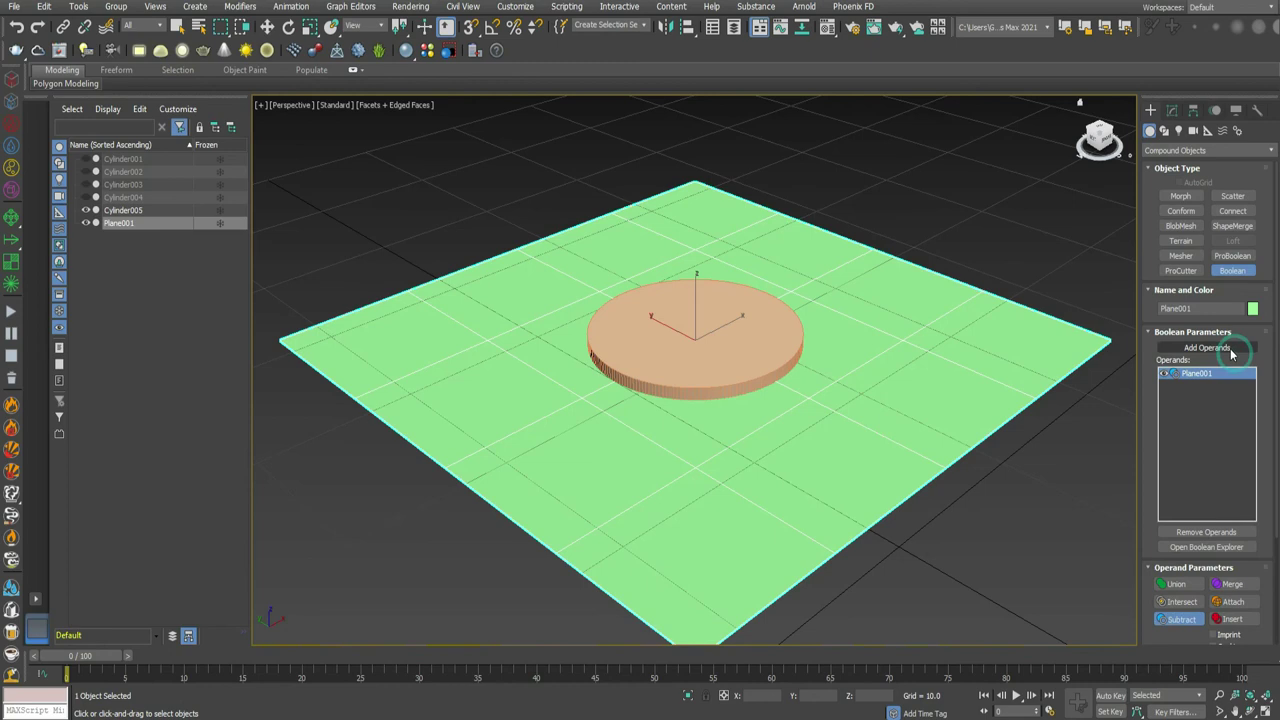
left_click(679, 322)
left_click_drag(1101, 143, 1090, 150)
- Convert the holed Plane001 to an Editable Poly
right_click(834, 280)
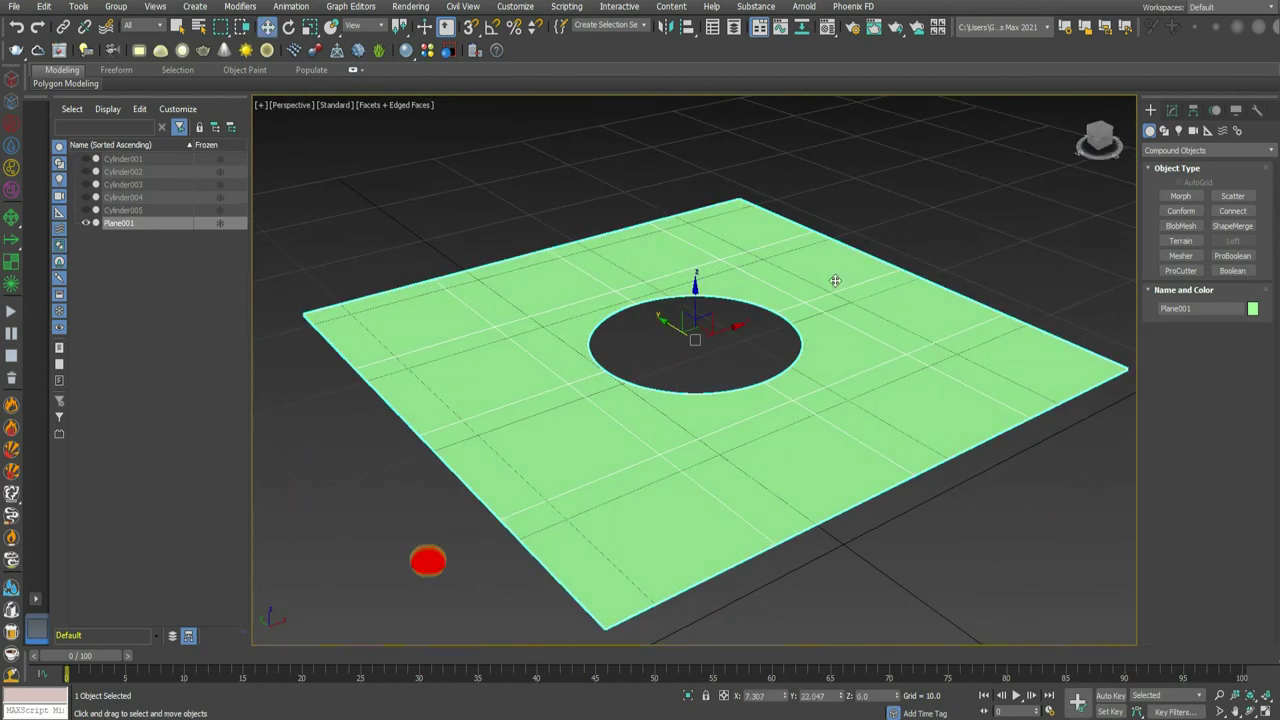
right_click(834, 280)
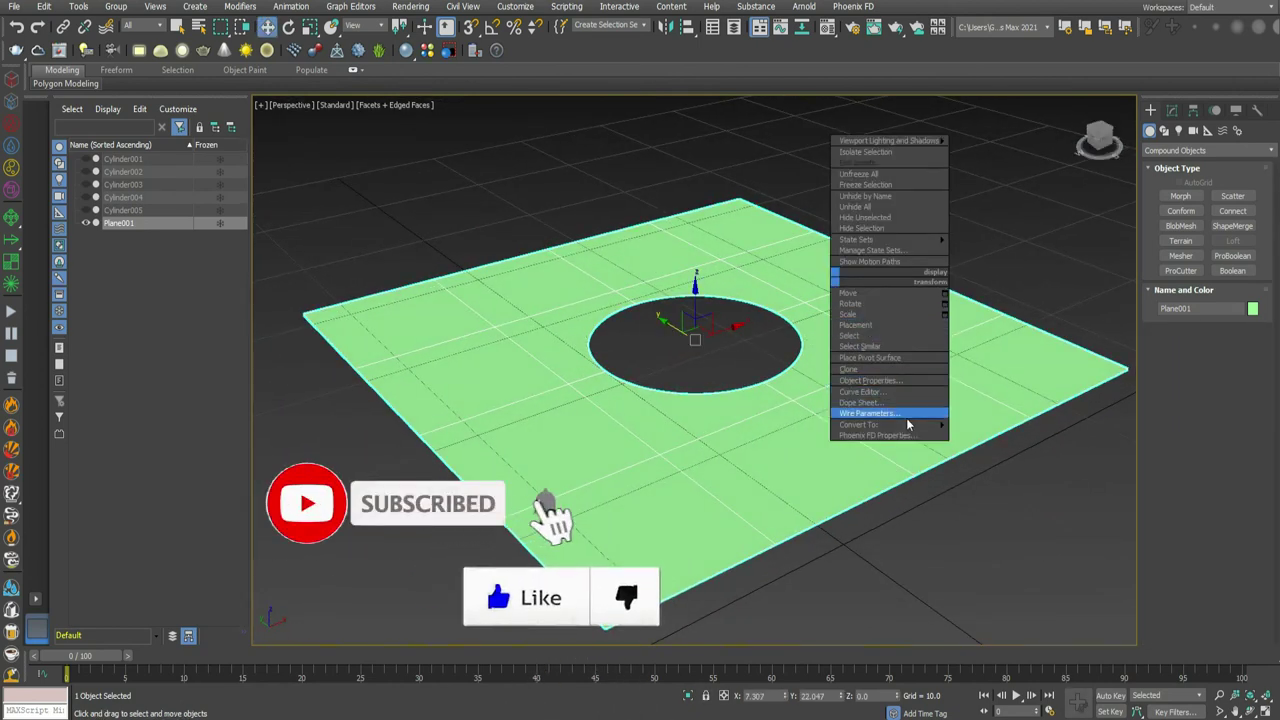
mouse_move(860, 424)
left_click(997, 446)
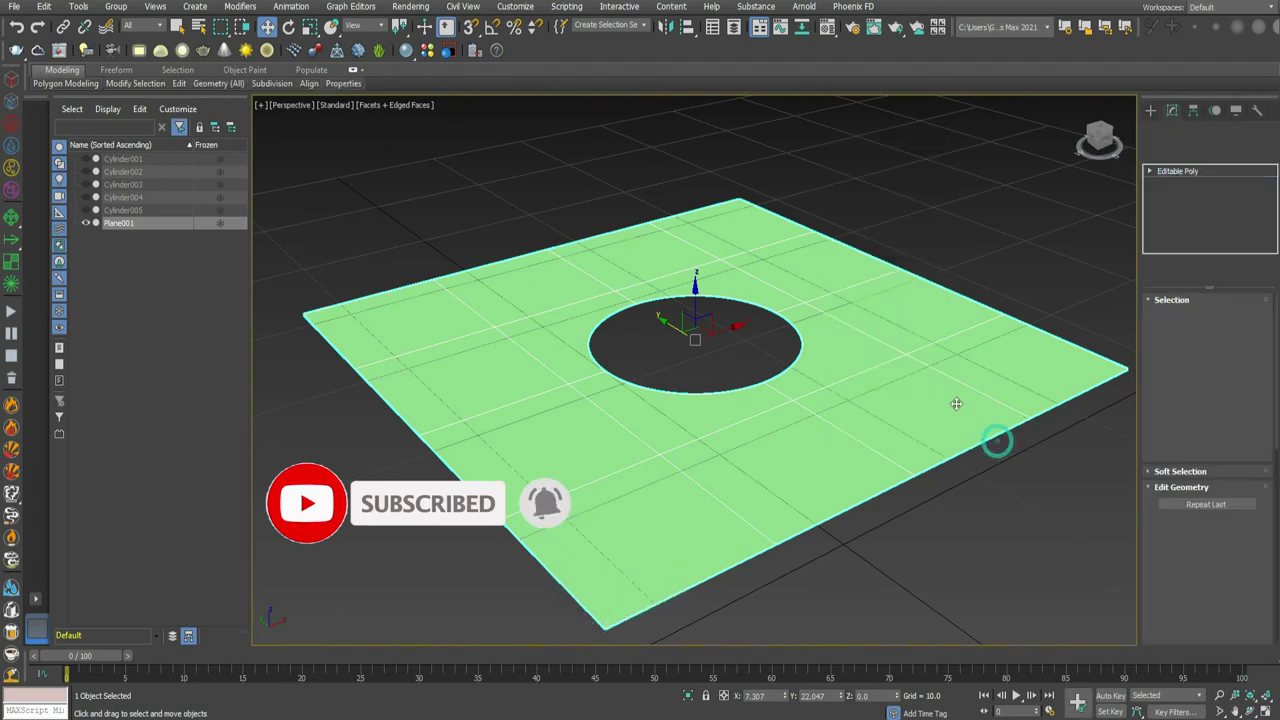
- Select the hole's border and Shift-drag it downward into a short inner wall
left_click(1151, 171)
left_click(1176, 220)
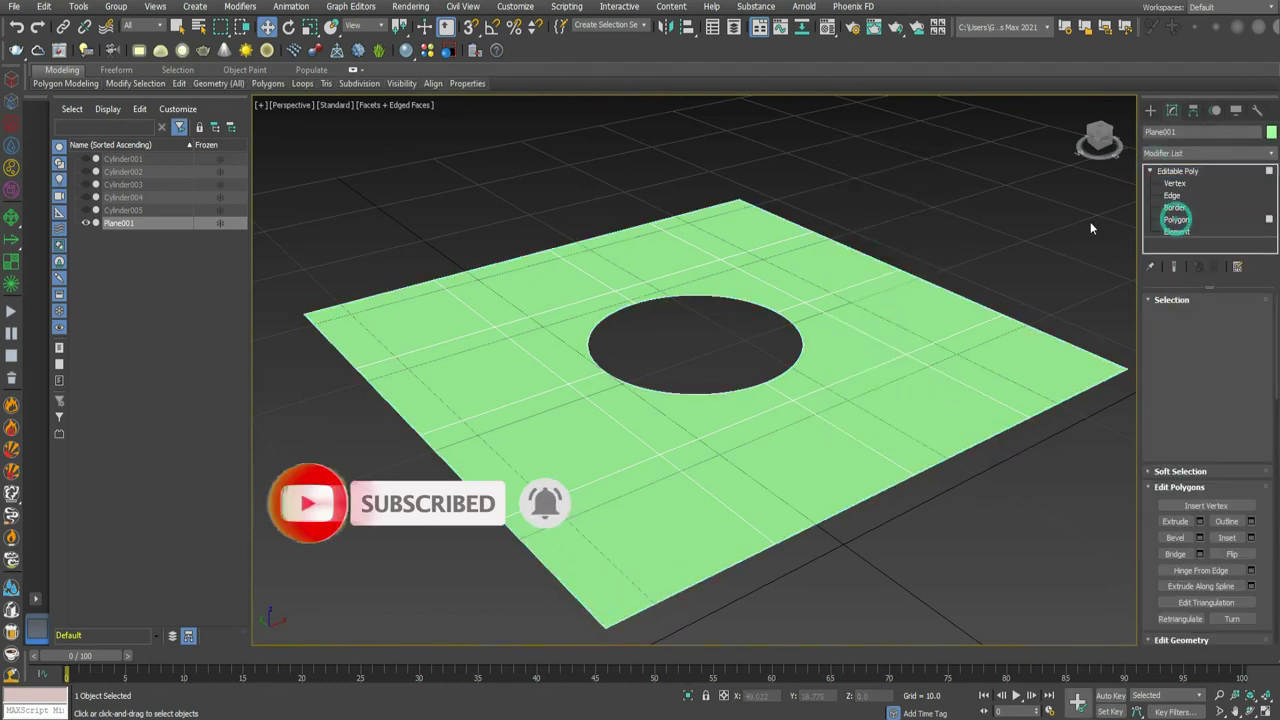
left_click(705, 294)
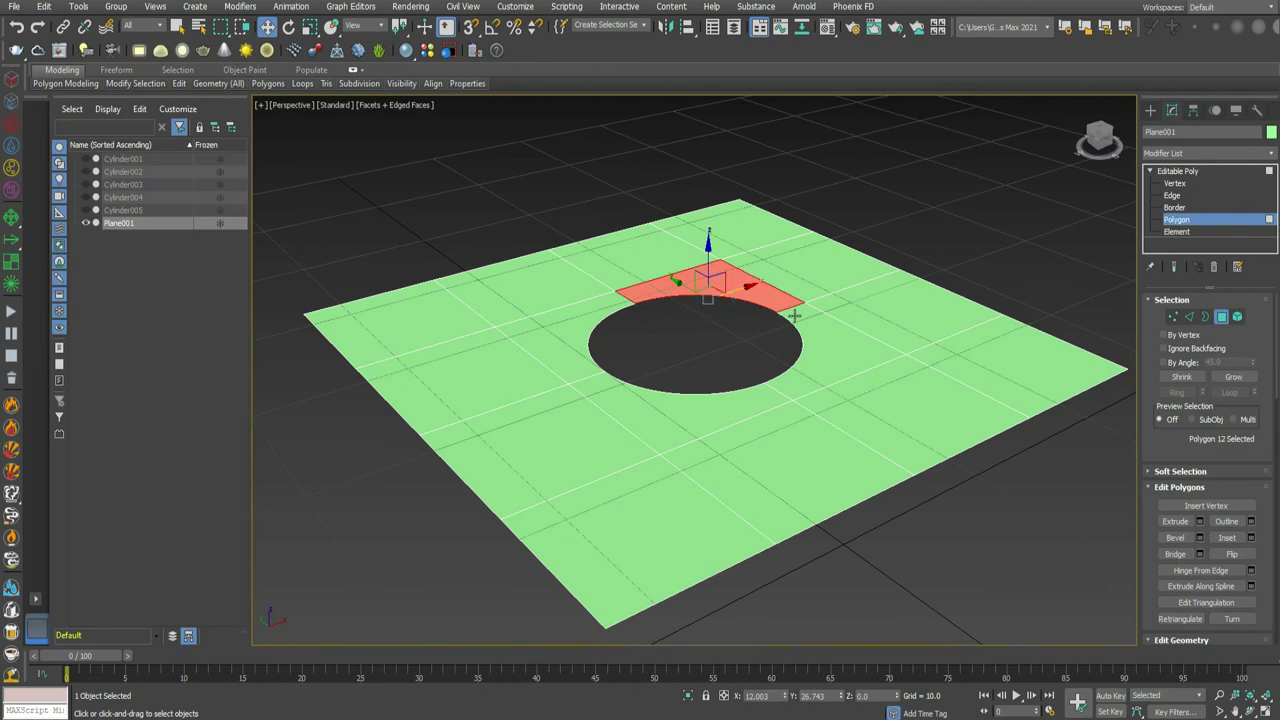
left_click(1176, 232)
left_click(1174, 207)
left_click(730, 298)
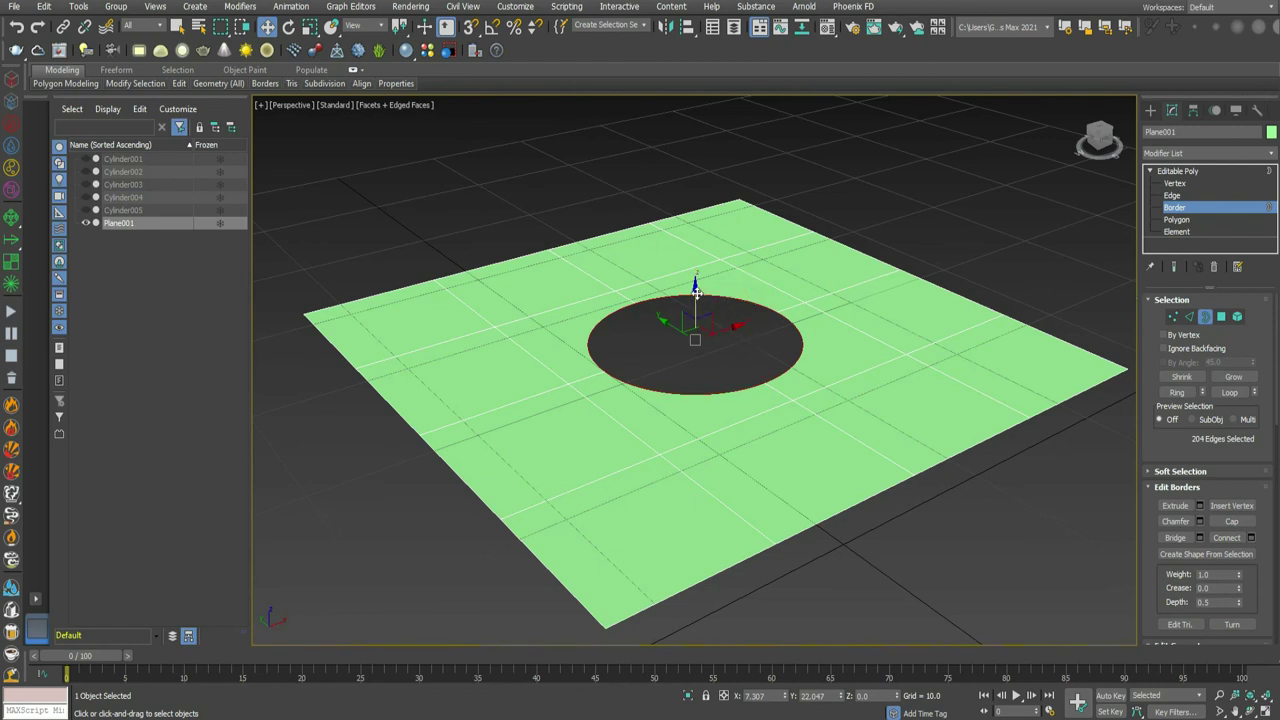
left_click_drag(696, 290, 695, 321, "shift")
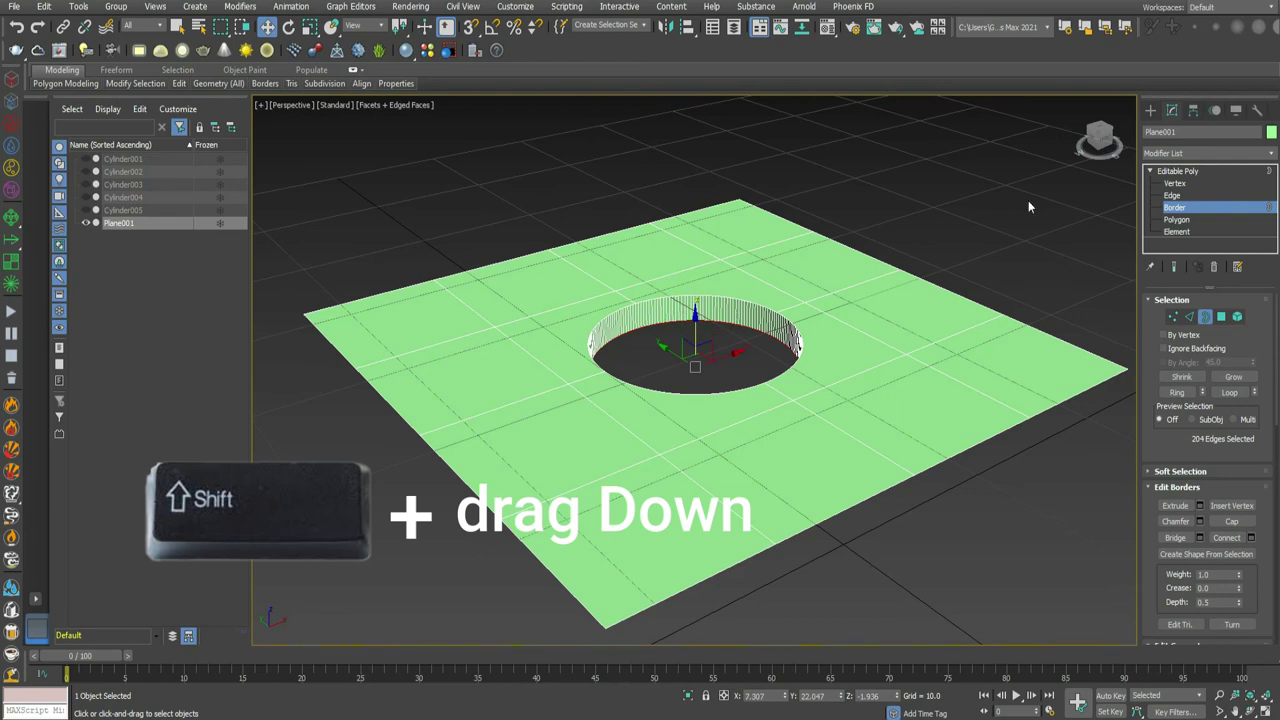
left_click(1177, 171)
left_click(1150, 171)
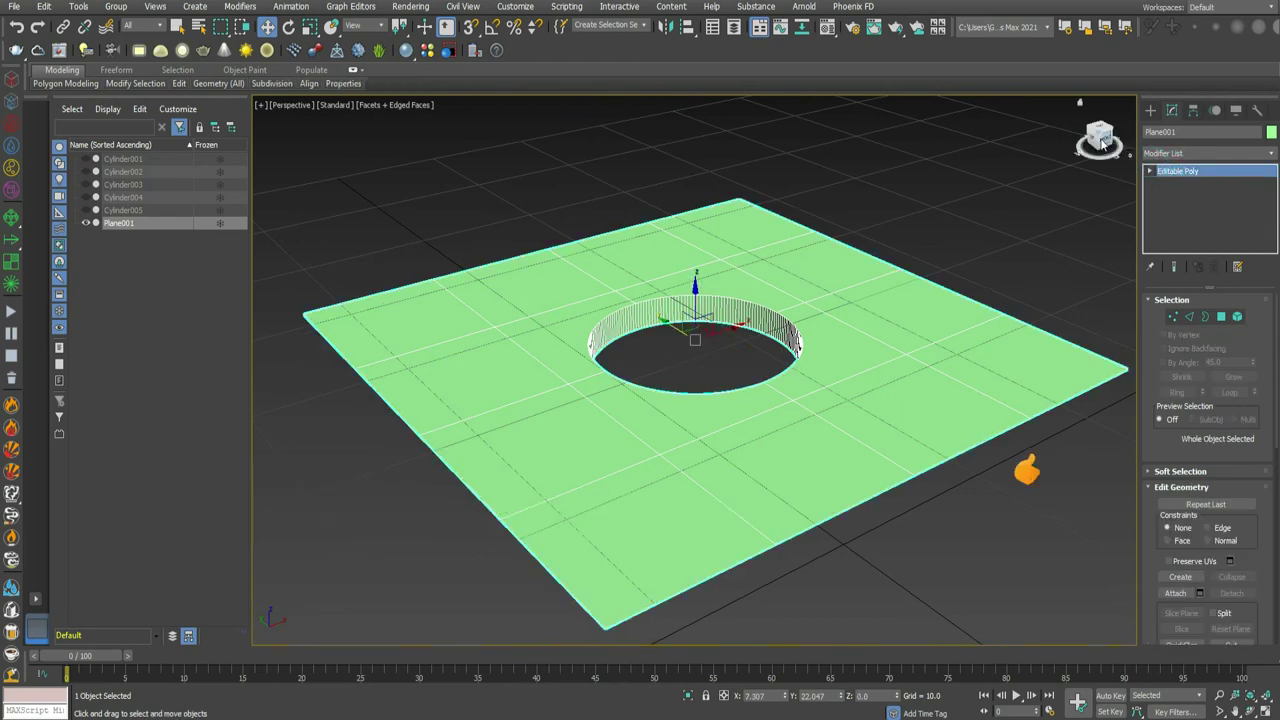
mouse_move(700, 400)
middle_mouse_down("alt")
mouse_move(700, 300)
mouse_move(700, 420)
middle_mouse_up("alt")
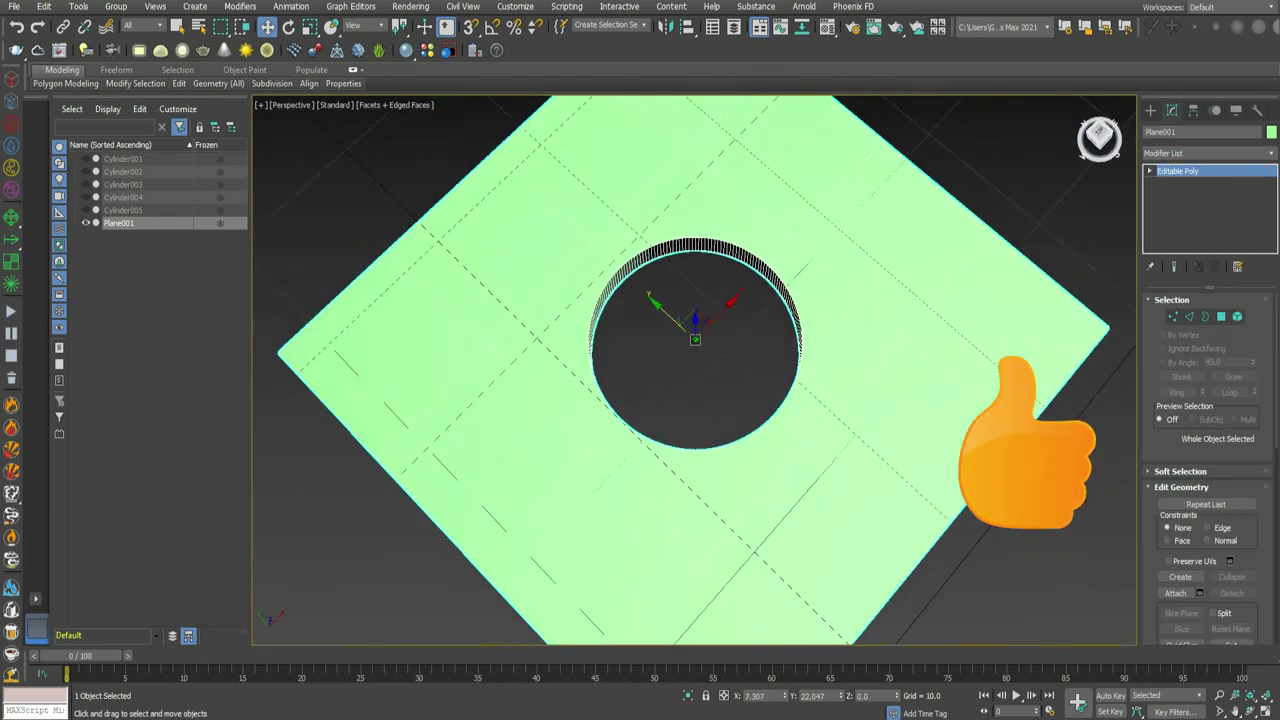